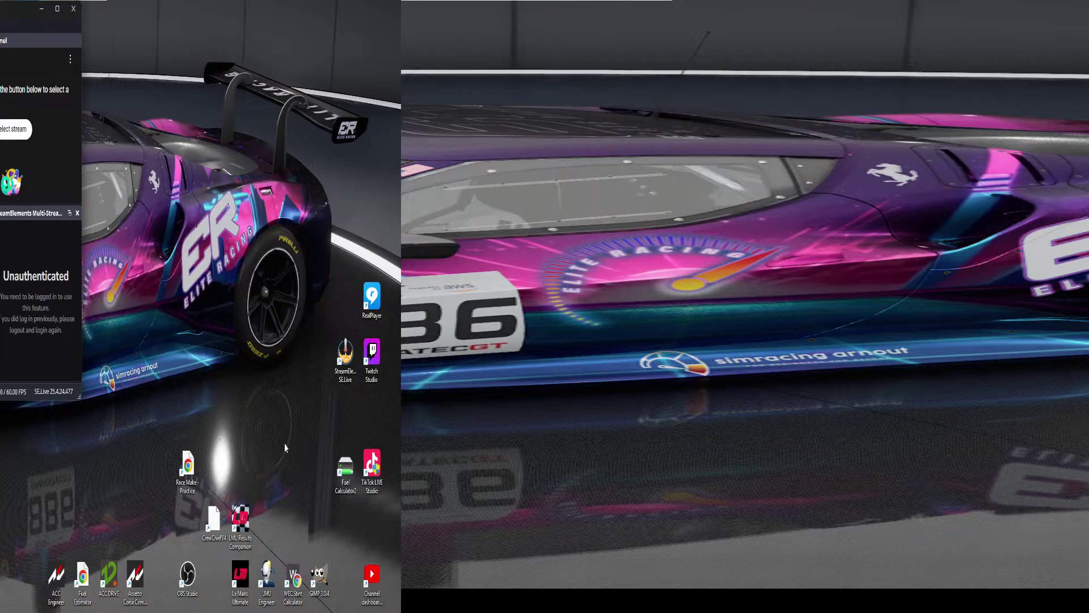
Launch Le Mans Ultimate from the desktop and close the Steam store window
{"action": "double_click", "coordinate": [240, 584]}
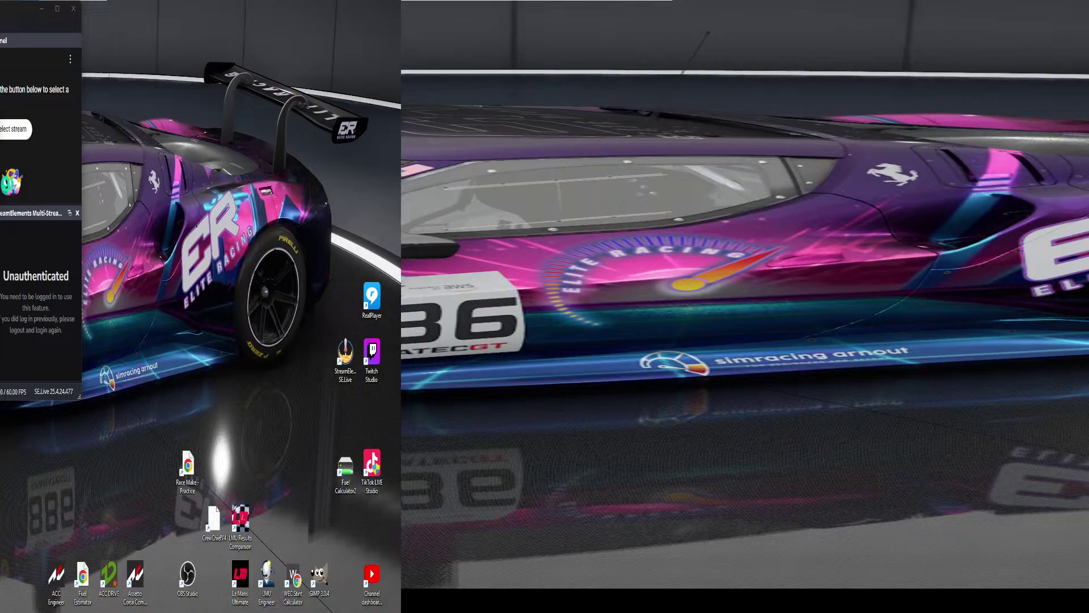
{"action": "left_click_drag", "start_coordinate": [362, 96], "coordinate": [371, 14]}
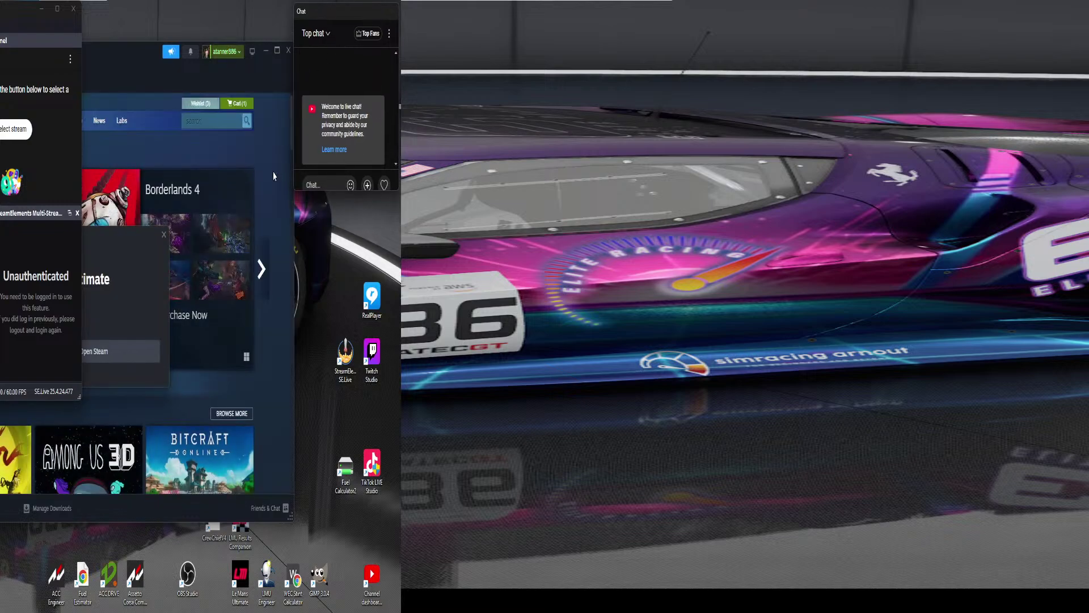
{"action": "left_click", "coordinate": [107, 56]}
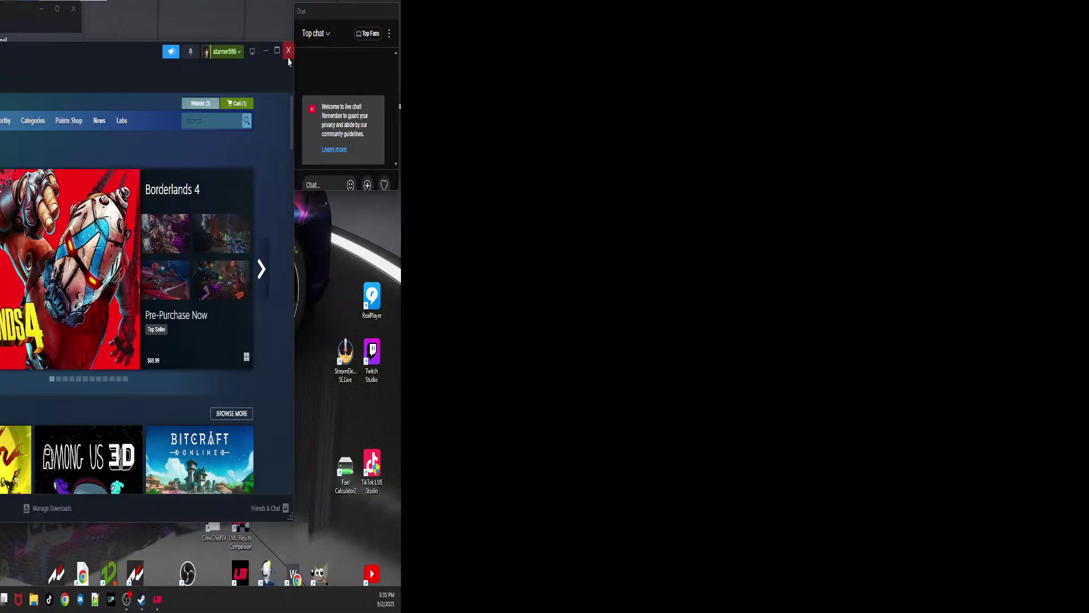
{"action": "left_click", "coordinate": [288, 51]}
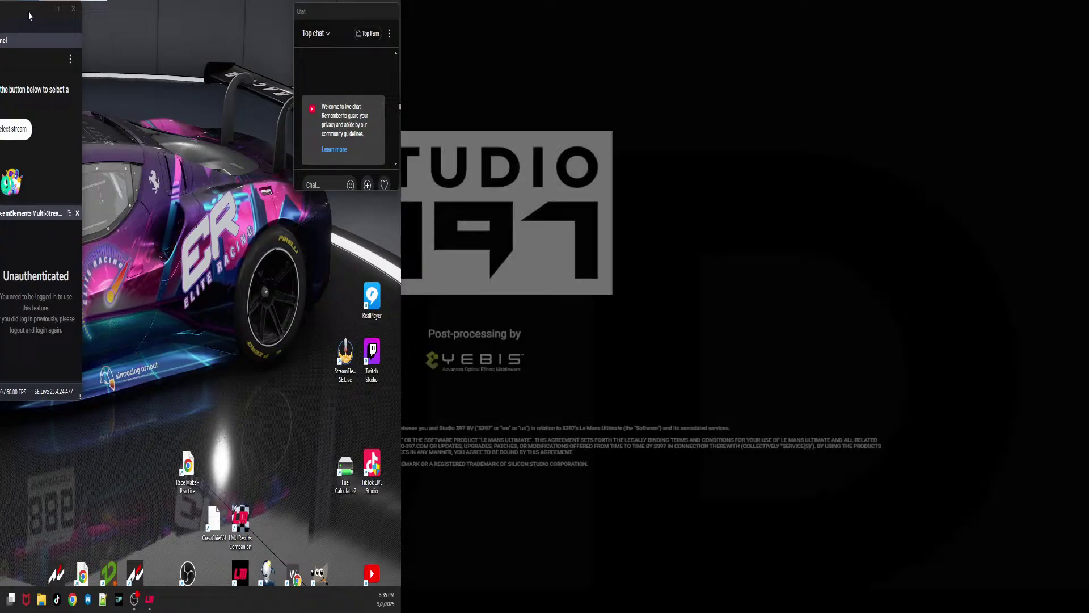
Rearrange the streaming control window and the live chat window on the desktop
{"action": "left_click_drag", "start_coordinate": [19, 15], "coordinate": [37, 19]}
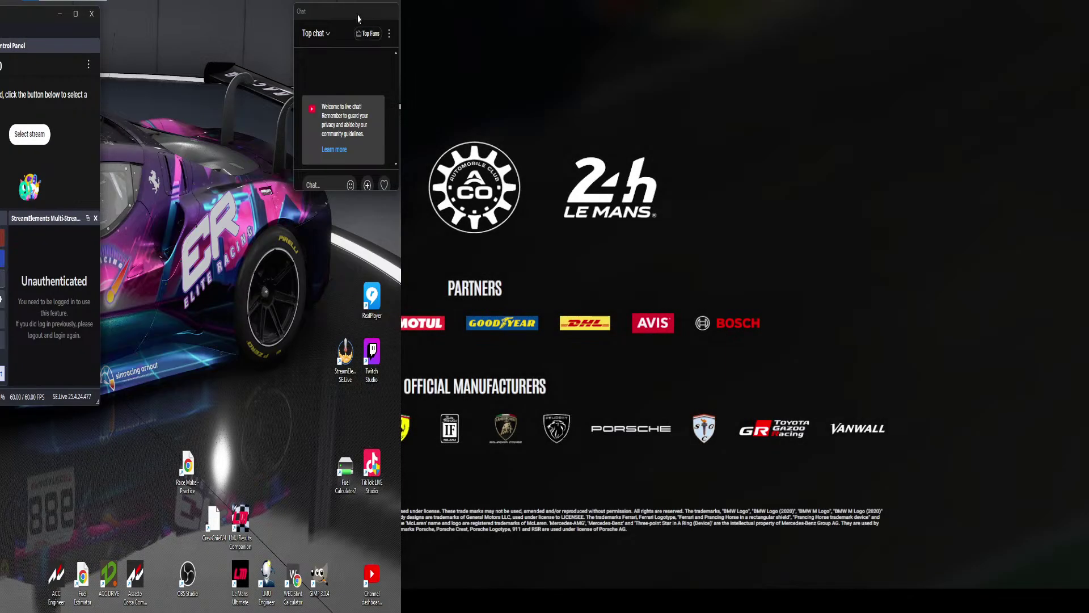
{"action": "mouse_move", "coordinate": [358, 19]}
{"action": "left_mouse_down"}
{"action": "mouse_move", "coordinate": [320, 21]}
{"action": "mouse_move", "coordinate": [372, 20]}
{"action": "left_mouse_up"}
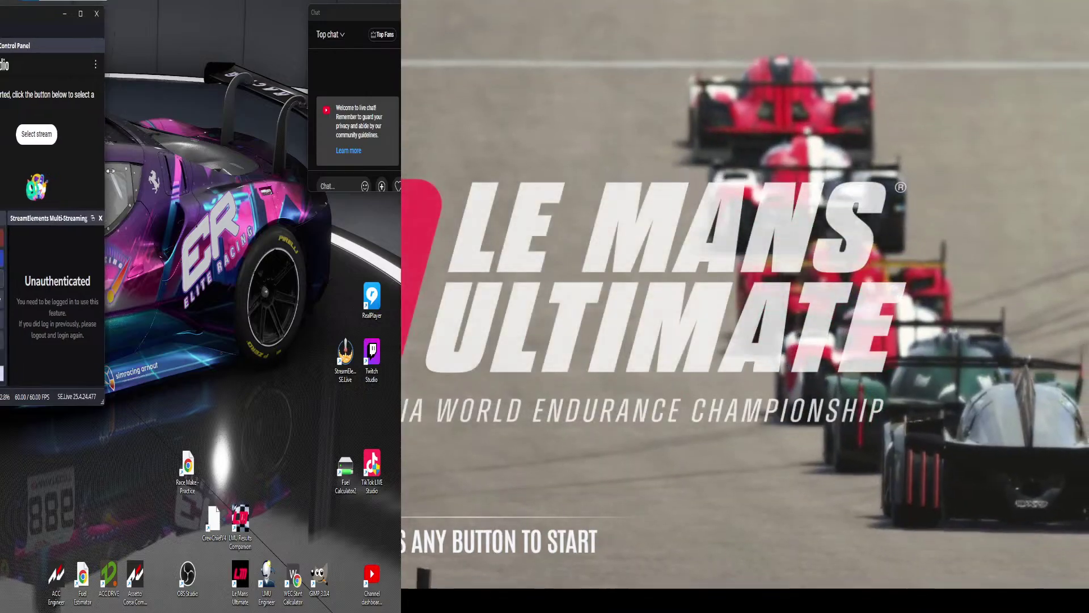
{"action": "left_click_drag", "start_coordinate": [99, 178], "coordinate": [205, 190]}
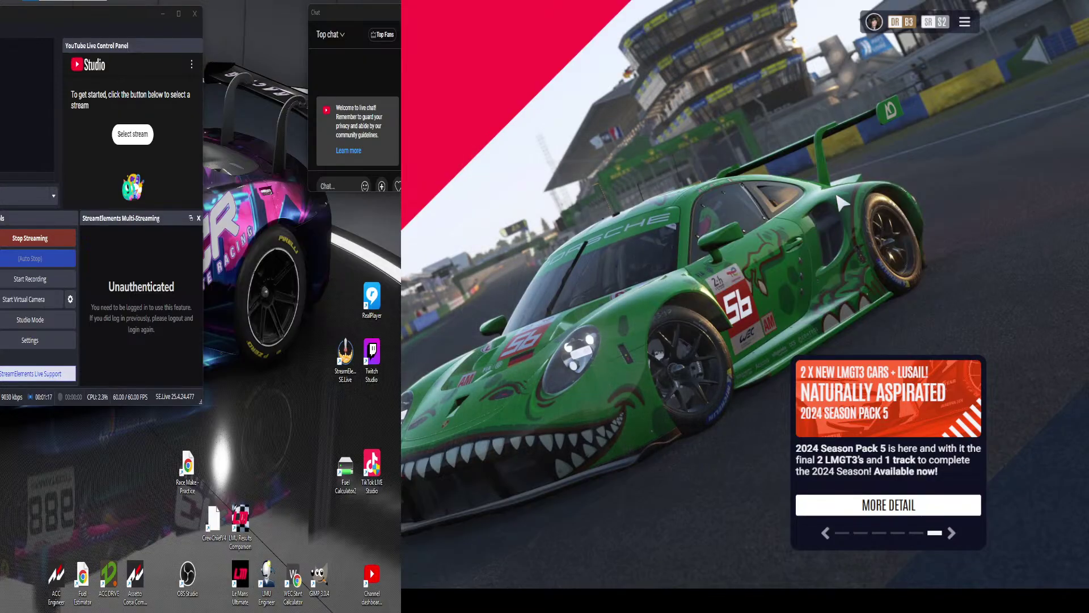
Start a new custom livery for the Elite Racing UK team on the Vantage AMR LMGT3
{"action": "left_click", "coordinate": [966, 24]}
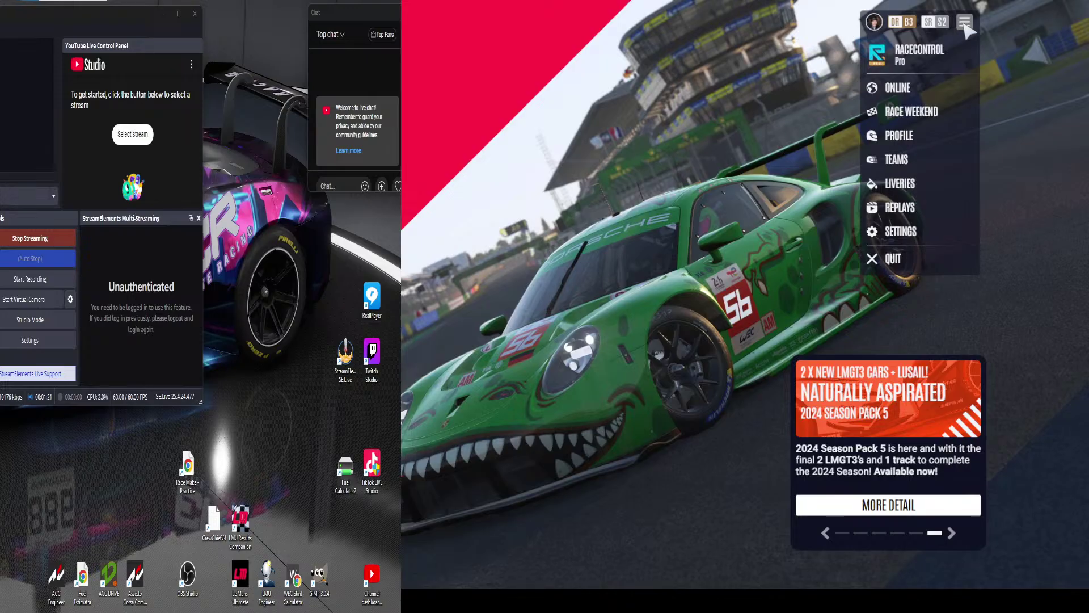
{"action": "left_click", "coordinate": [907, 160]}
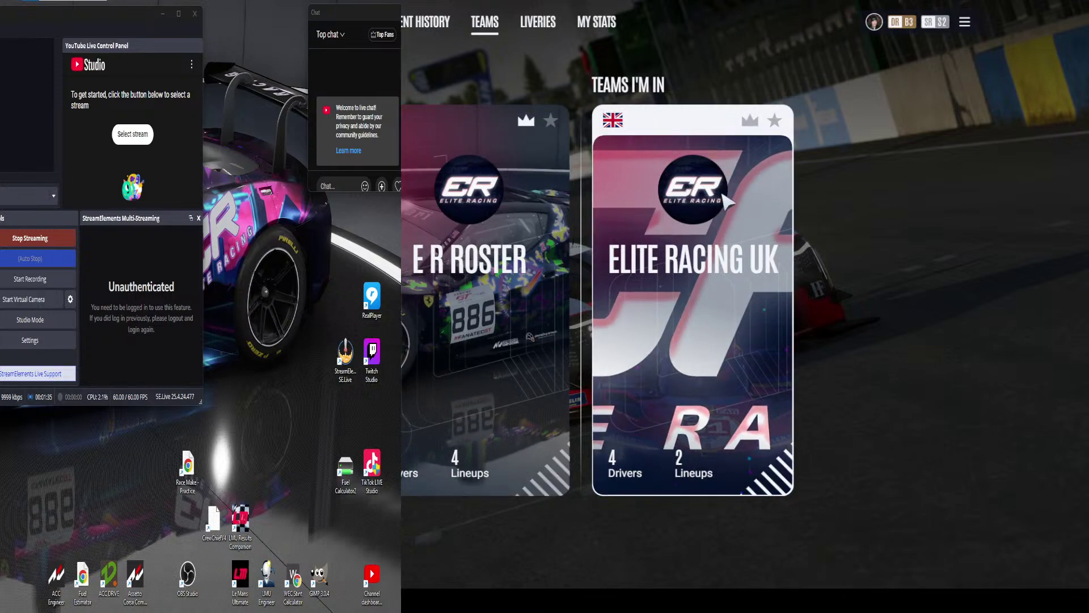
{"action": "left_click", "coordinate": [720, 291]}
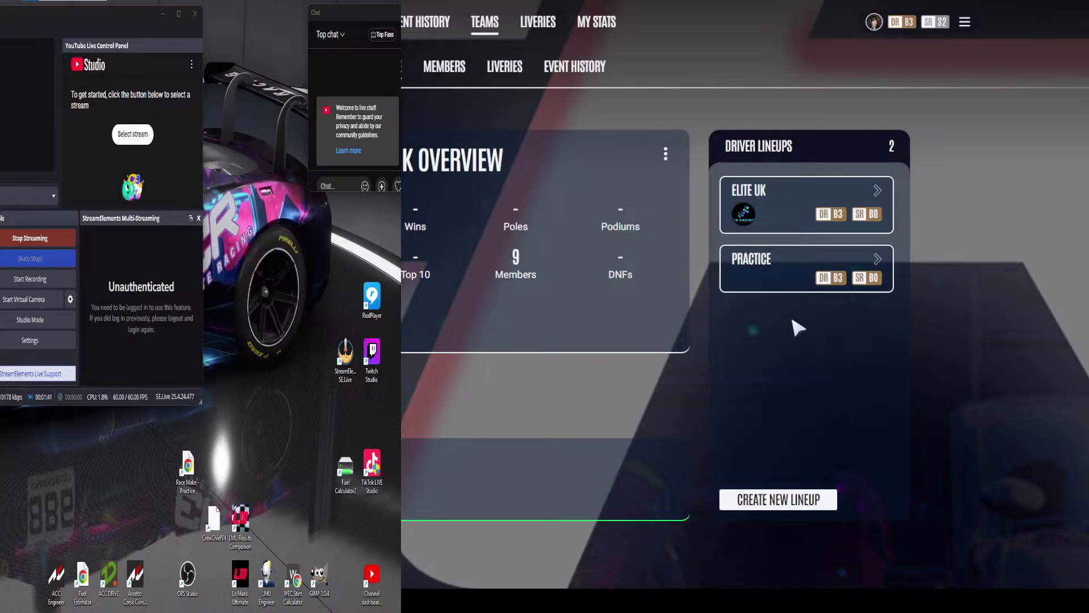
{"action": "left_click", "coordinate": [507, 66]}
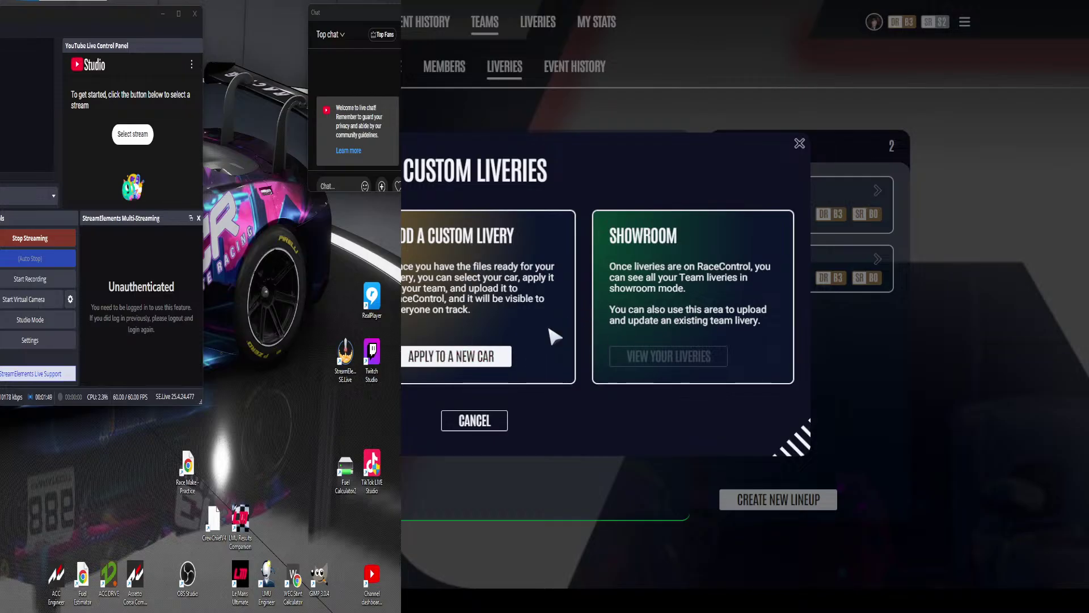
{"action": "left_click", "coordinate": [486, 363]}
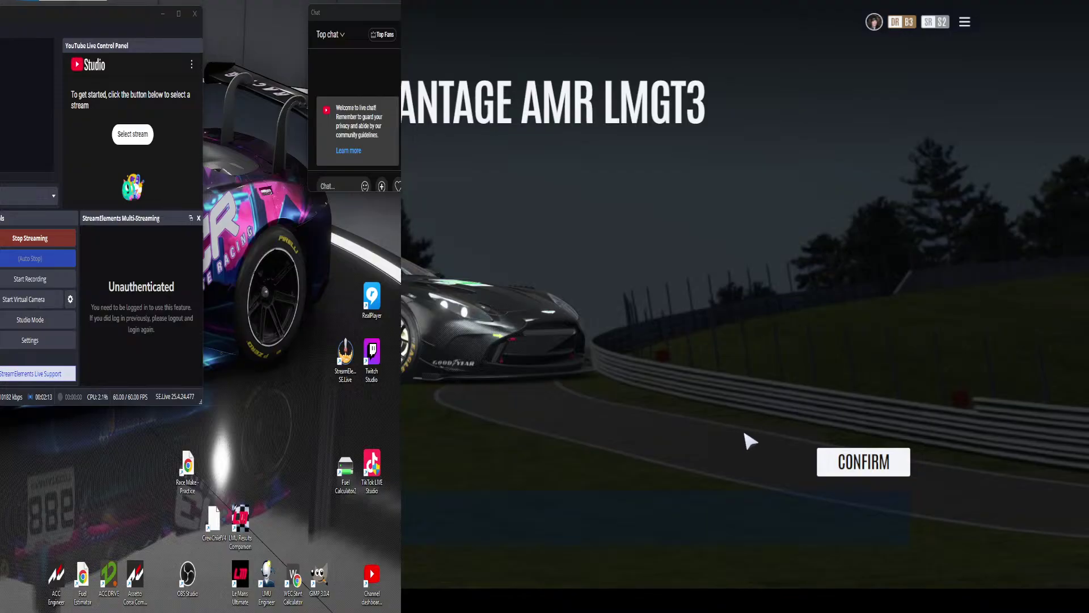
{"action": "left_click", "coordinate": [864, 462]}
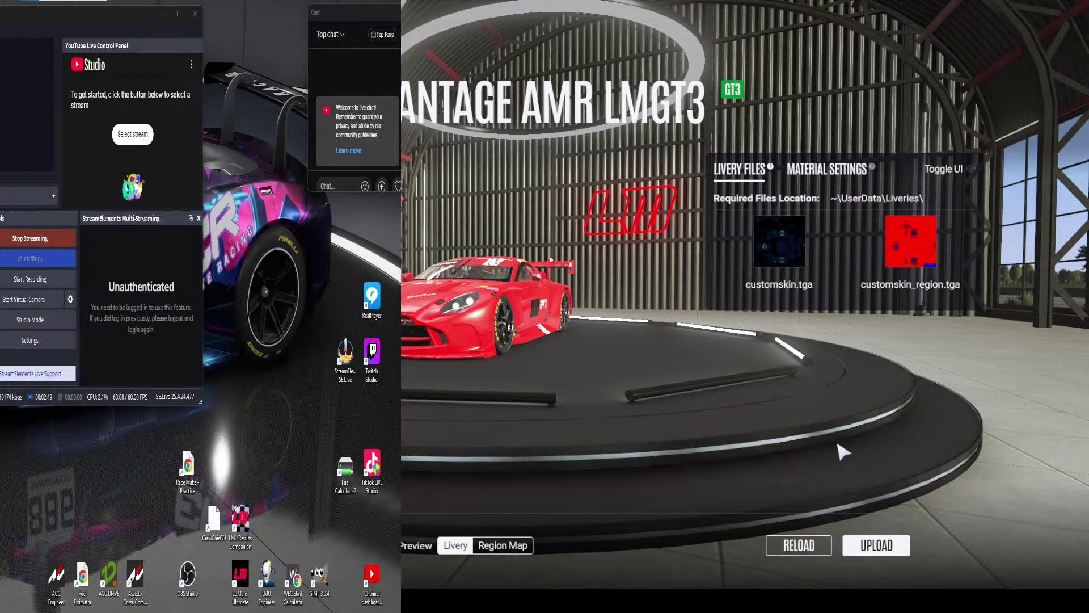
Reload the car's livery files and inspect the livery on the car from the side and above
{"action": "left_click", "coordinate": [801, 551]}
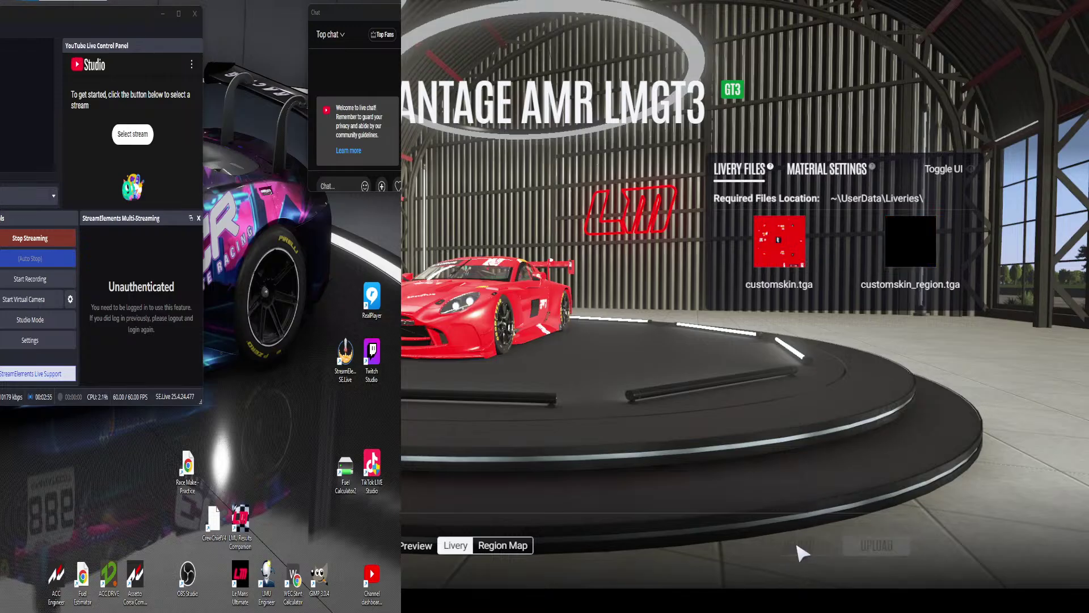
{"action": "left_click_drag", "start_coordinate": [650, 368], "coordinate": [579, 382]}
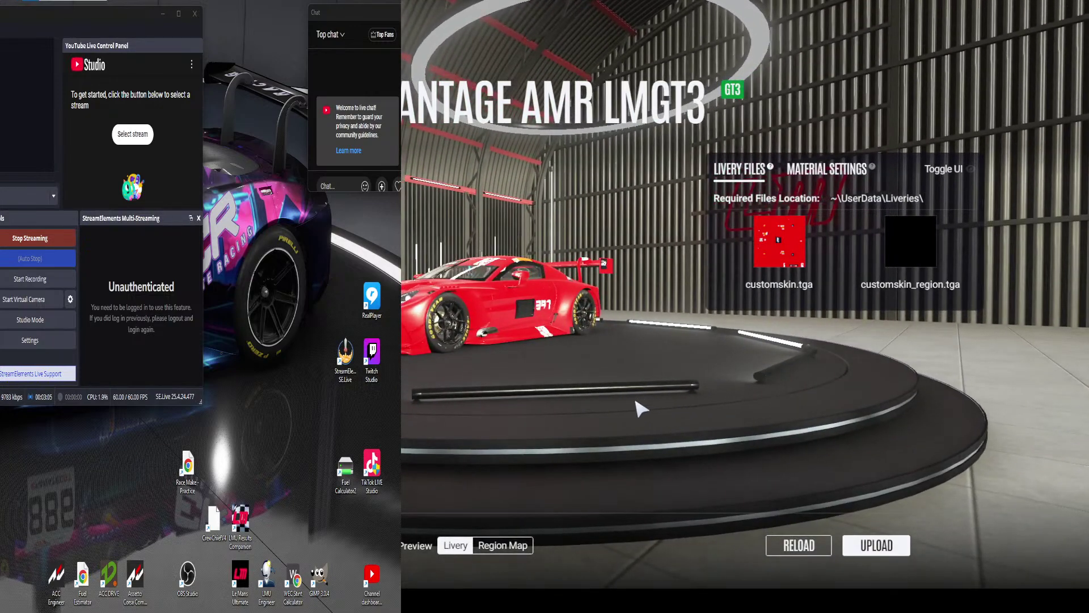
{"action": "left_click_drag", "start_coordinate": [639, 408], "coordinate": [651, 477]}
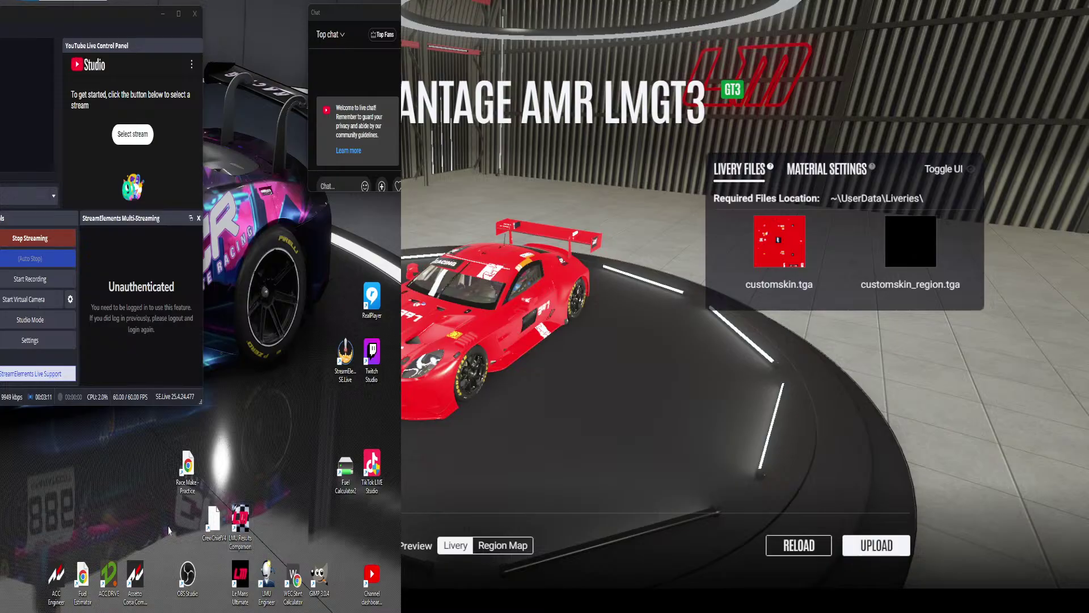
Switch to GIMP, start opening an existing image and browse to the Steam installation folder
{"action": "double_click", "coordinate": [321, 579]}
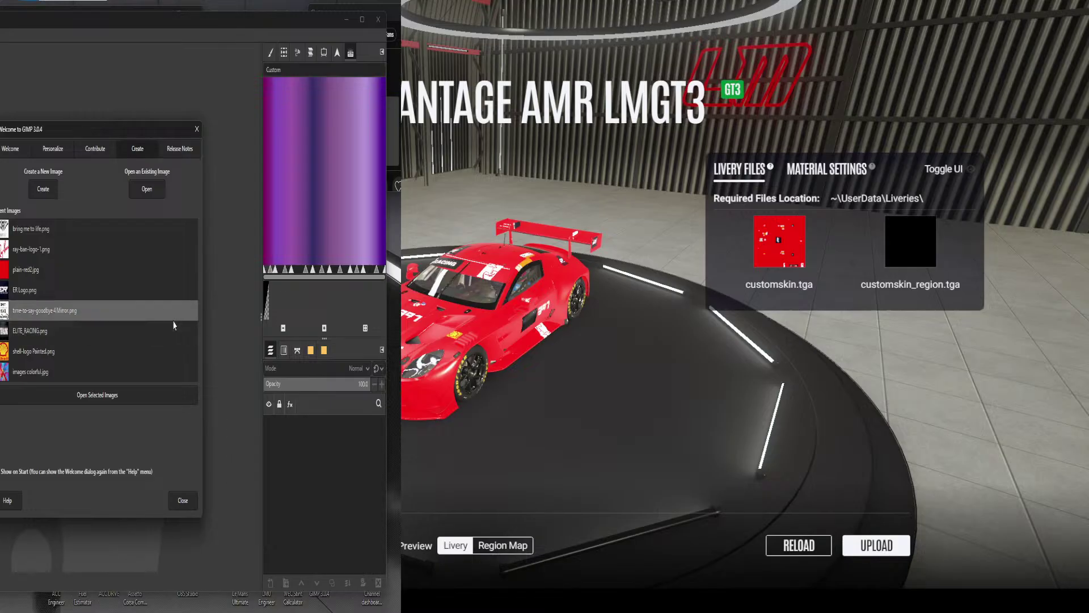
{"action": "left_click", "coordinate": [152, 196]}
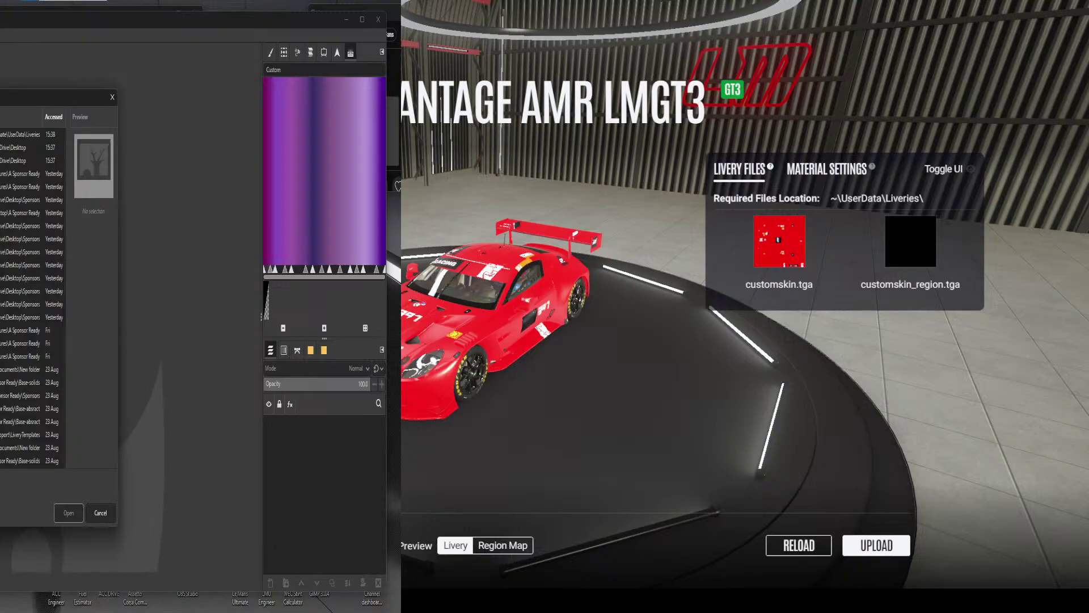
{"action": "left_click", "coordinate": [0, 161]}
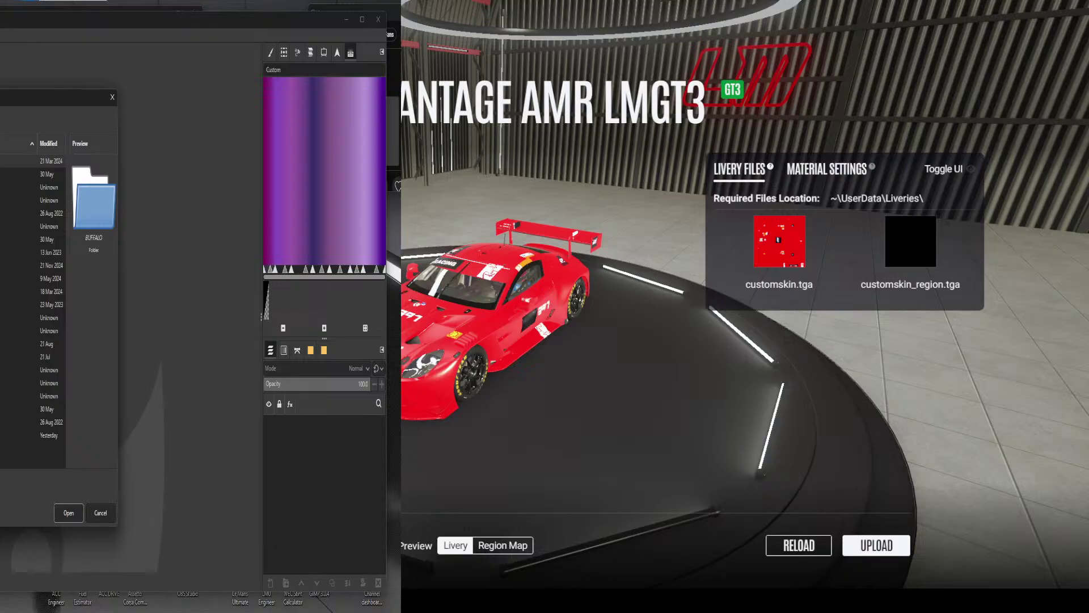
{"action": "key", "text": "Return"}
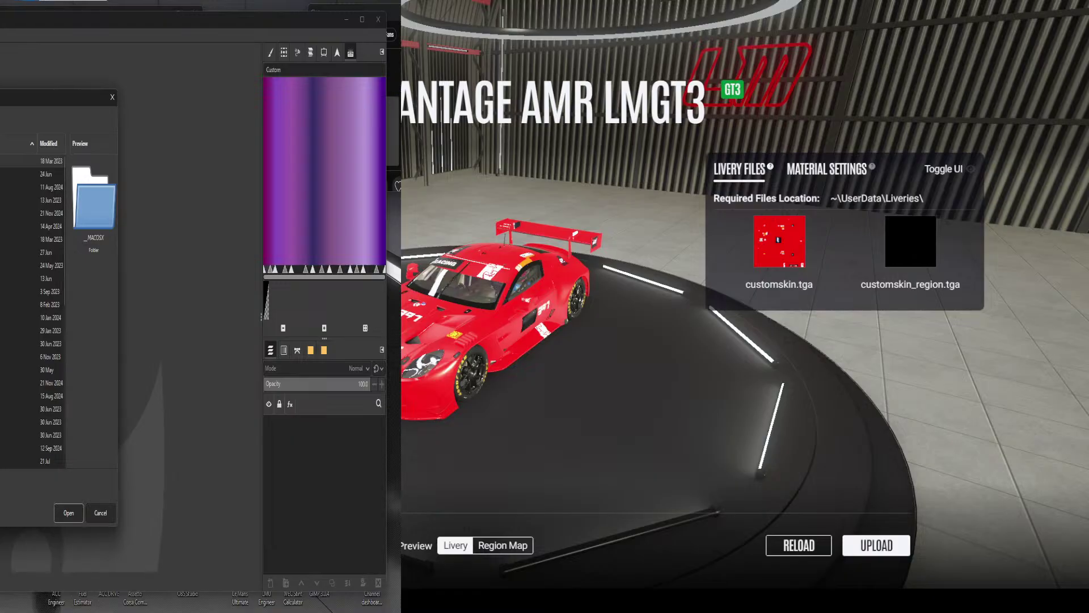
{"action": "scroll", "coordinate": [32, 312], "scroll_direction": "down", "scroll_amount": 2}
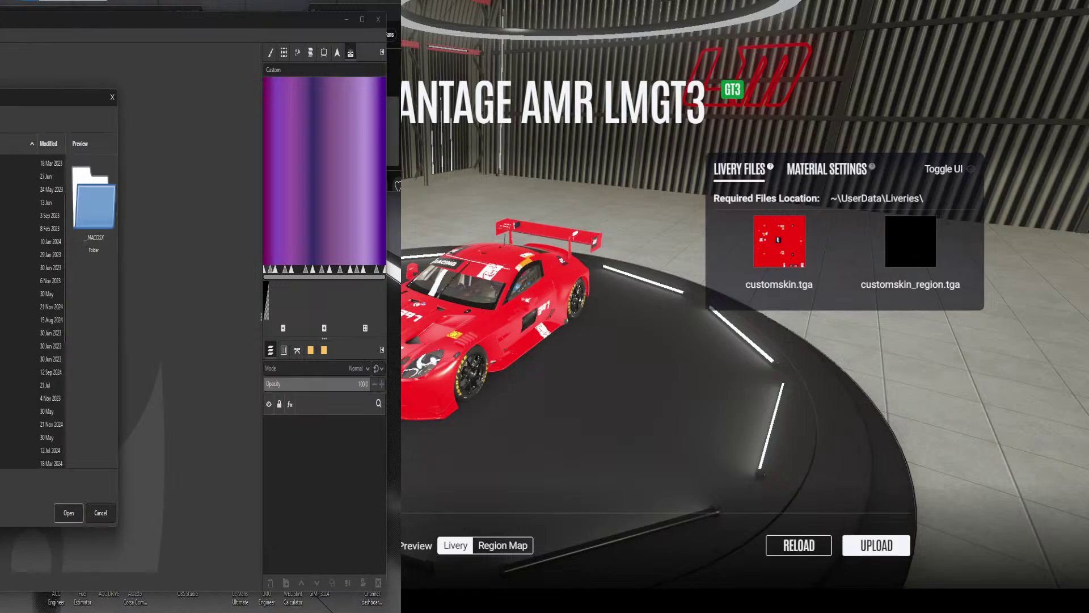
{"action": "scroll", "coordinate": [33, 312], "scroll_direction": "down", "scroll_amount": 3}
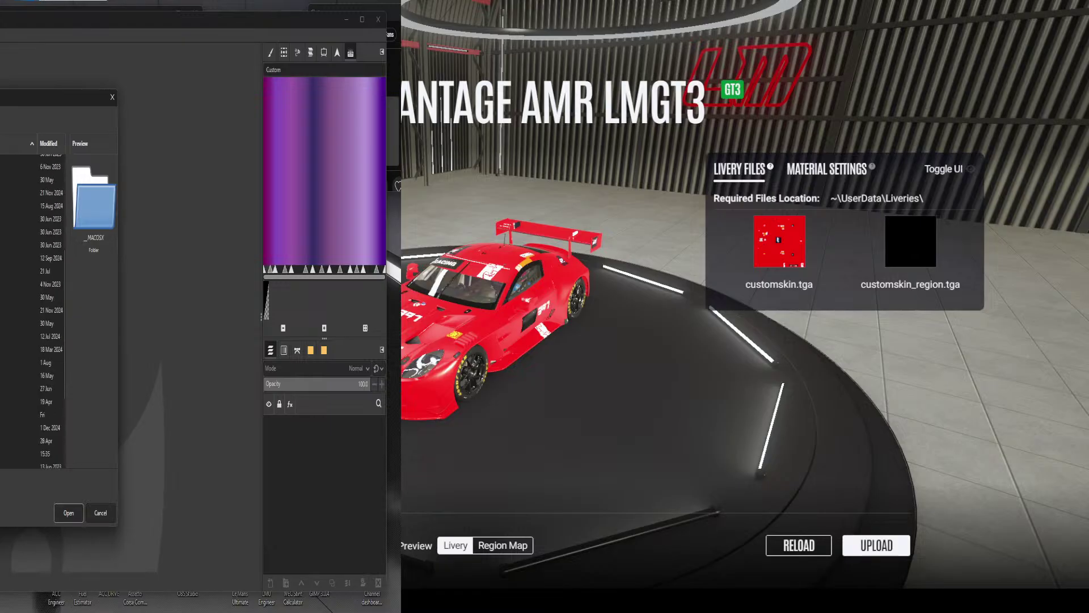
{"action": "scroll", "coordinate": [33, 312], "scroll_direction": "down", "scroll_amount": 3}
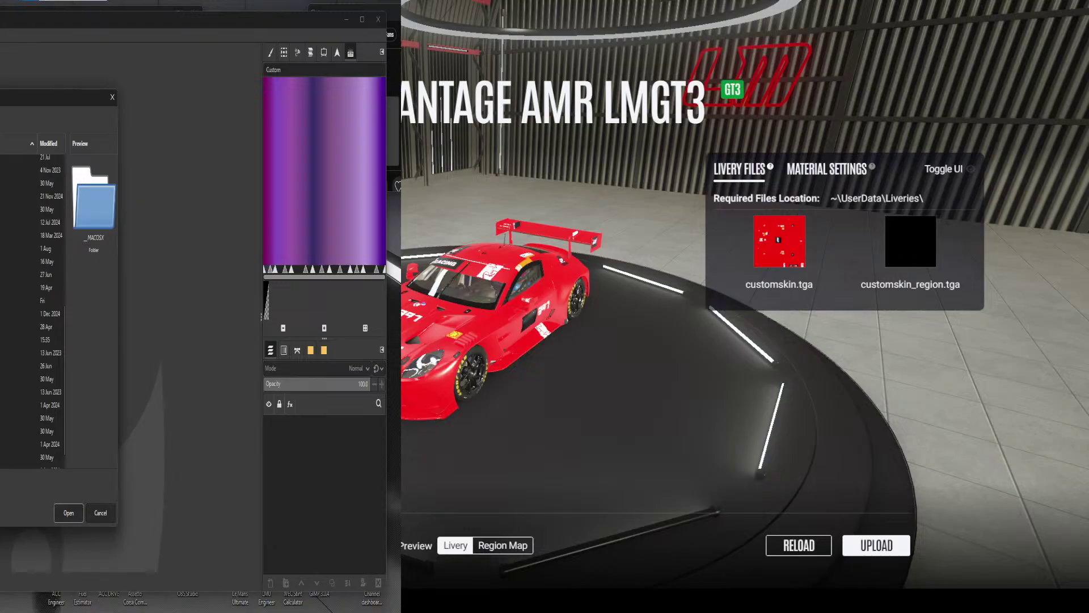
{"action": "key", "text": "Home"}
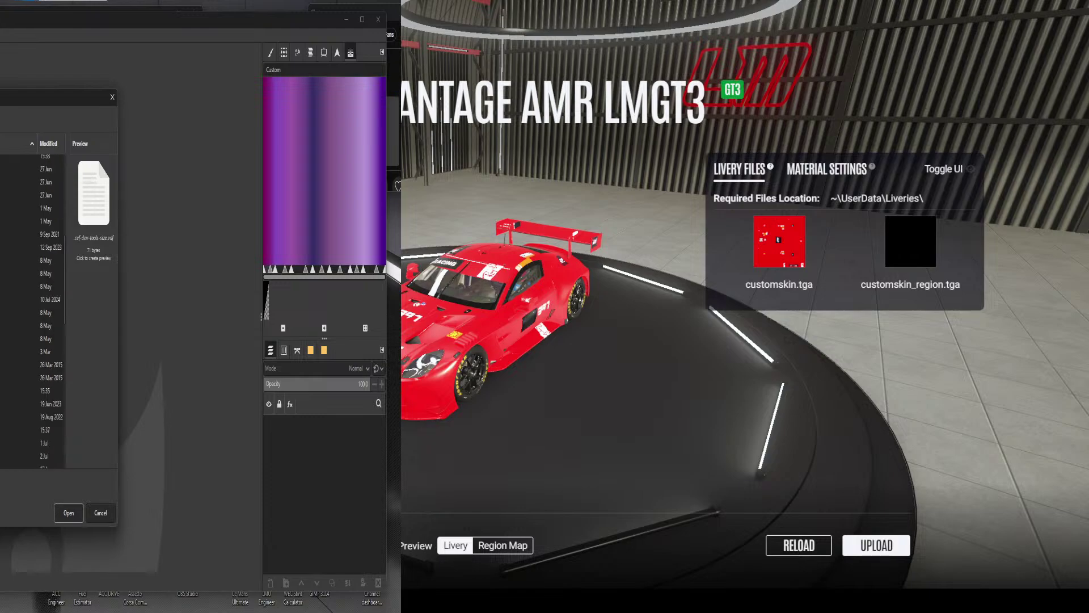
Browse through the steamapps folder to the Le Mans Ultimate game folder
{"action": "scroll", "coordinate": [33, 312], "scroll_direction": "down", "scroll_amount": 3}
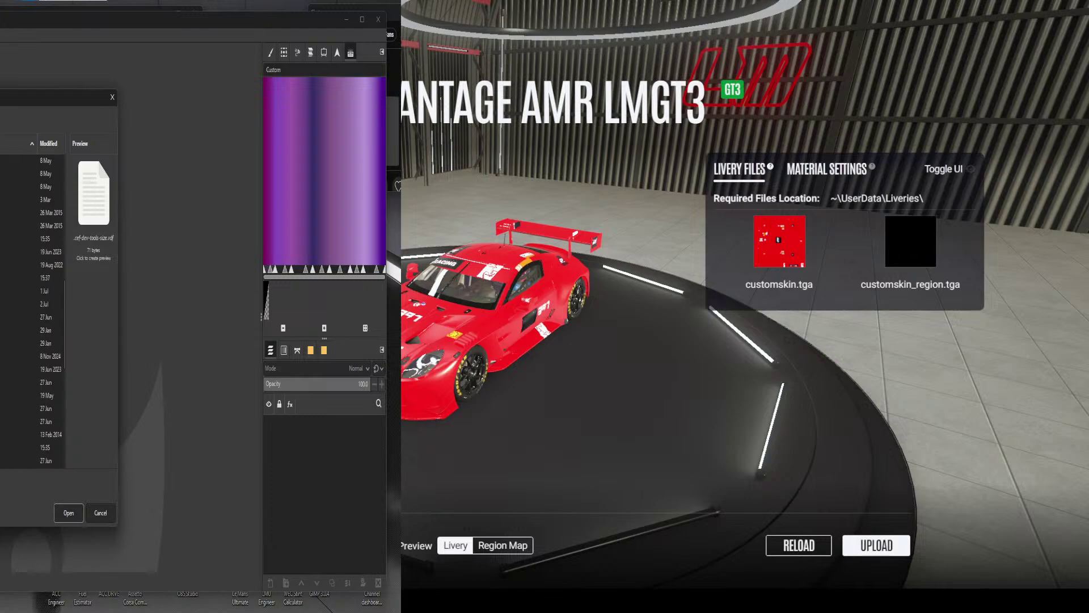
{"action": "scroll", "coordinate": [33, 312], "scroll_direction": "down", "scroll_amount": 1}
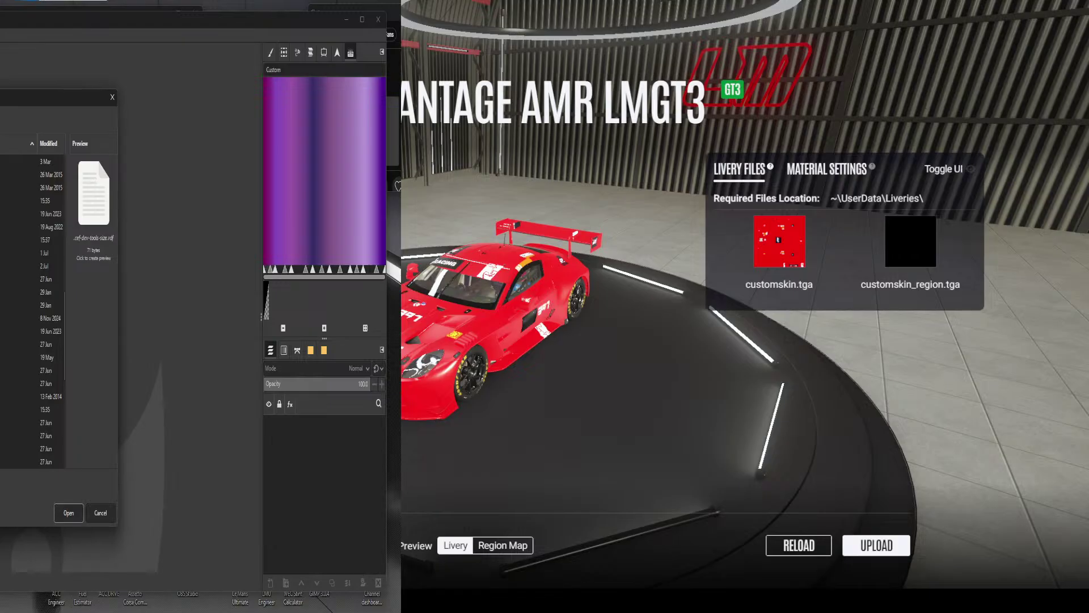
{"action": "left_click", "coordinate": [33, 409]}
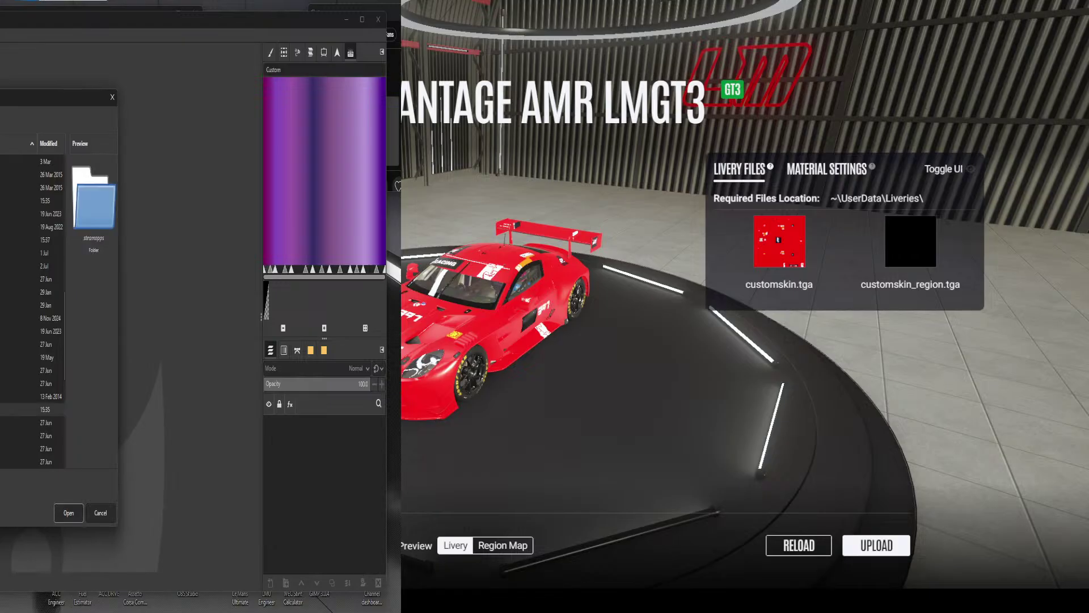
{"action": "key", "text": "Return"}
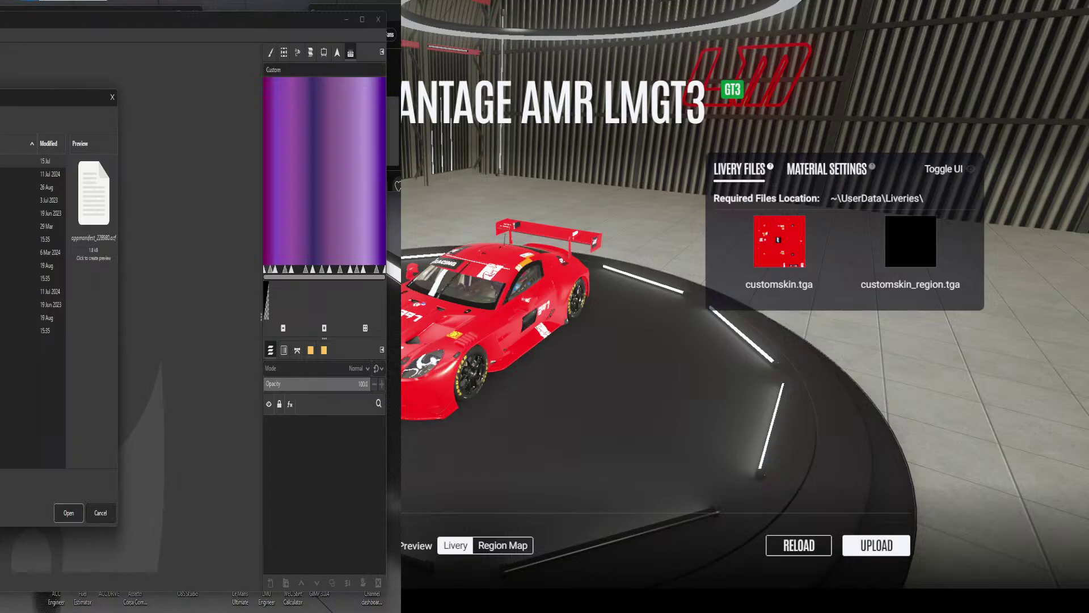
{"action": "key", "text": "alt+Up"}
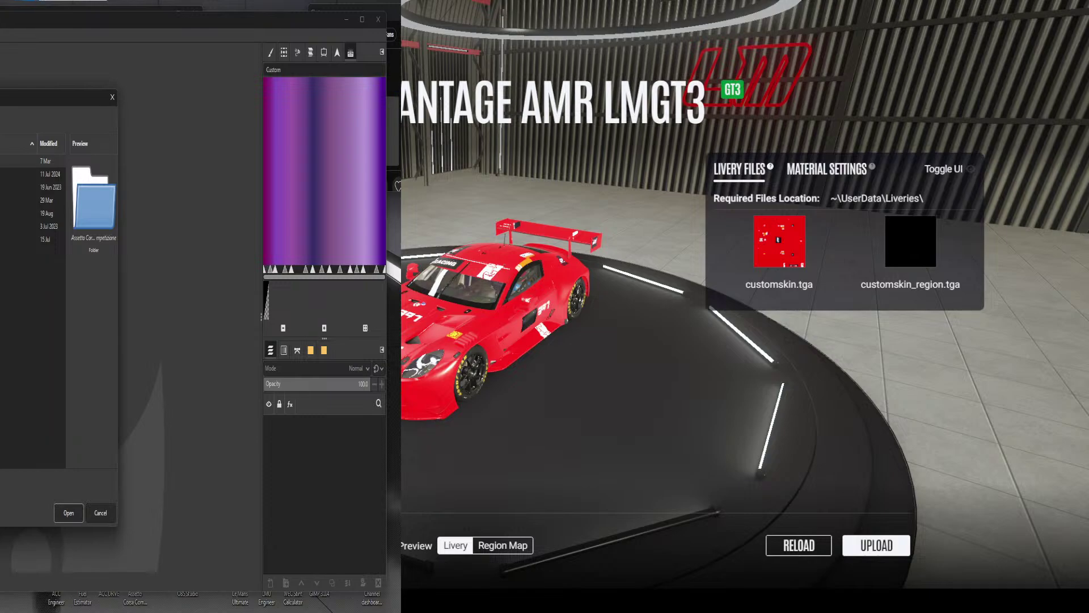
{"action": "key", "text": "Down"}
{"action": "key", "text": "Down"}
{"action": "key", "text": "Down"}
{"action": "key", "text": "Down"}
{"action": "key", "text": "Return"}
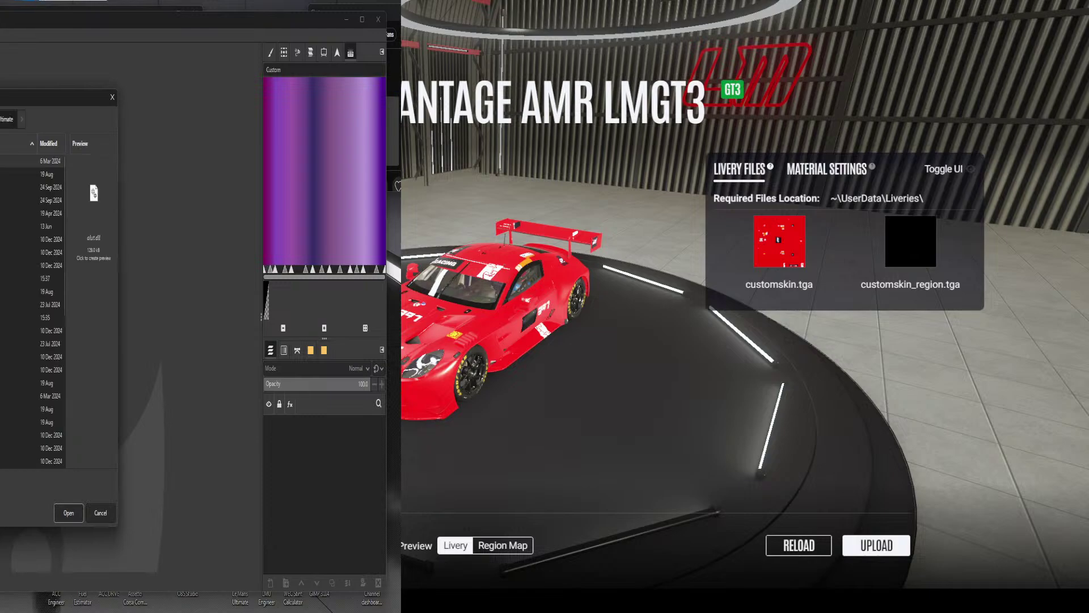
Find and open the Support folder inside the Le Mans Ultimate game folder
{"action": "key", "text": "Down"}
{"action": "key", "text": "Down"}
{"action": "key", "text": "Down"}
{"action": "key", "text": "Down"}
{"action": "key", "text": "Down"}
{"action": "key", "text": "Down"}
{"action": "key", "text": "Down"}
{"action": "key", "text": "Down"}
{"action": "key", "text": "Down"}
{"action": "key", "text": "Down"}
{"action": "key", "text": "Down"}
{"action": "key", "text": "Down"}
{"action": "key", "text": "Down"}
{"action": "key", "text": "Down"}
{"action": "key", "text": "Down"}
{"action": "key", "text": "Down"}
{"action": "key", "text": "Down"}
{"action": "key", "text": "Down"}
{"action": "key", "text": "Down"}
{"action": "key", "text": "Down"}
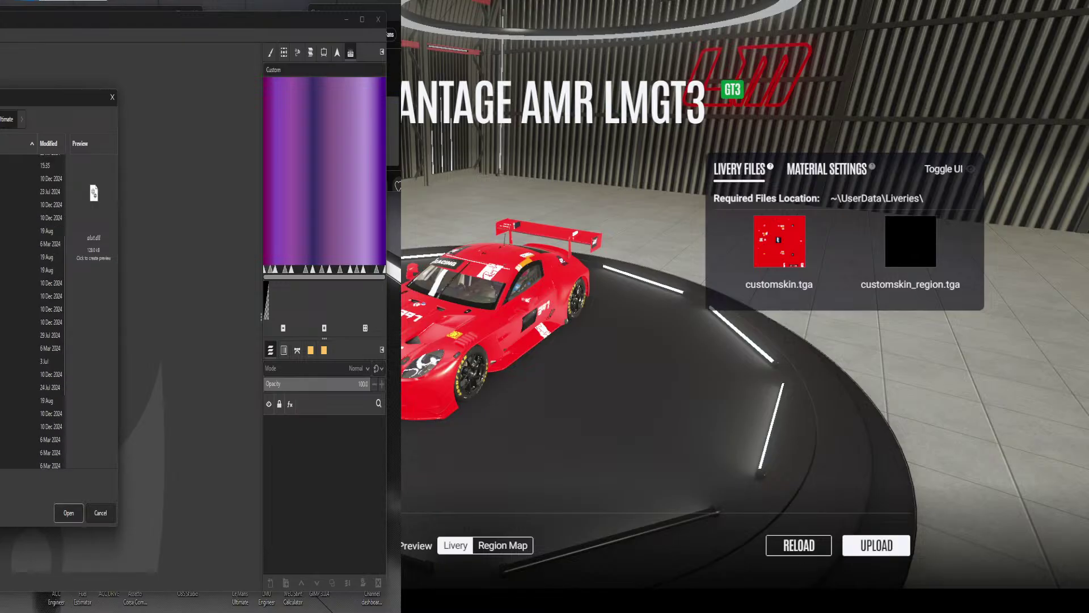
{"action": "key", "text": "Down"}
{"action": "key", "text": "Down"}
{"action": "key", "text": "Down"}
{"action": "key", "text": "Down"}
{"action": "key", "text": "Down"}
{"action": "key", "text": "Down"}
{"action": "key", "text": "Down"}
{"action": "key", "text": "Down"}
{"action": "key", "text": "Down"}
{"action": "key", "text": "Down"}
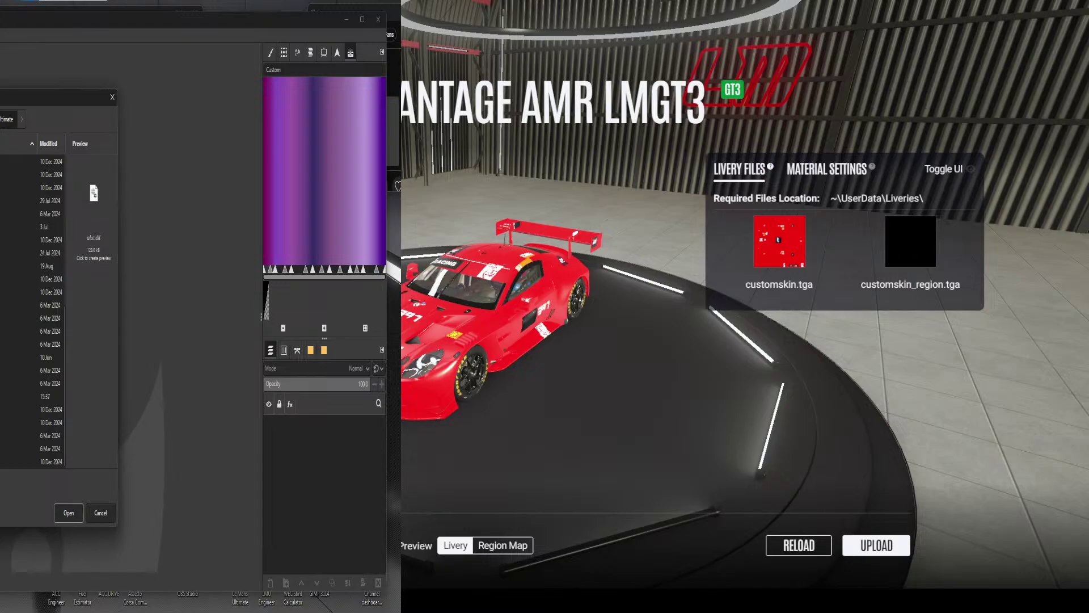
{"action": "key", "text": "Down"}
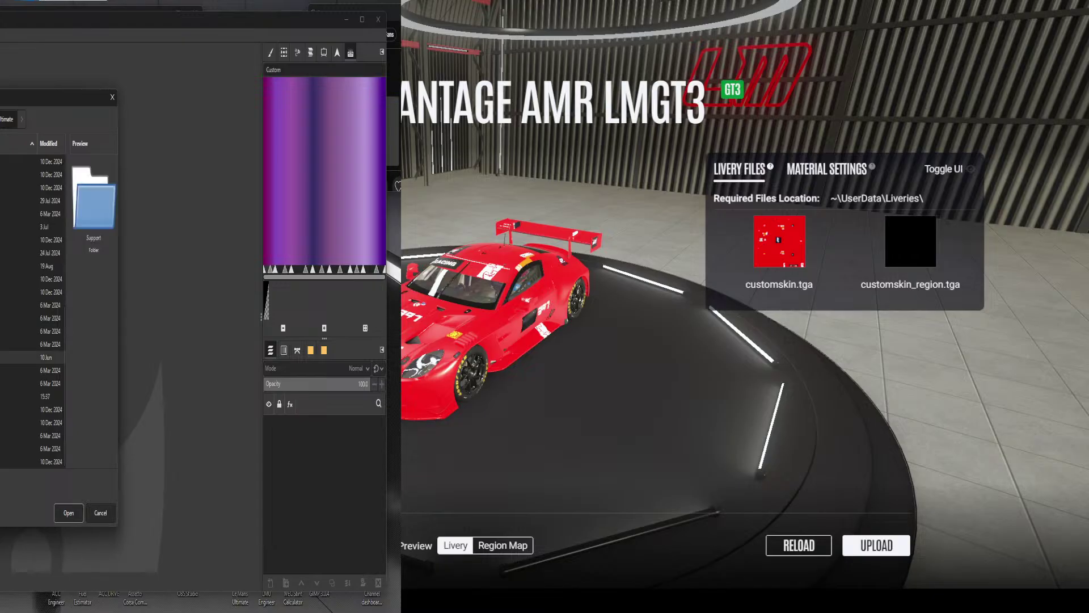
{"action": "key", "text": "Return"}
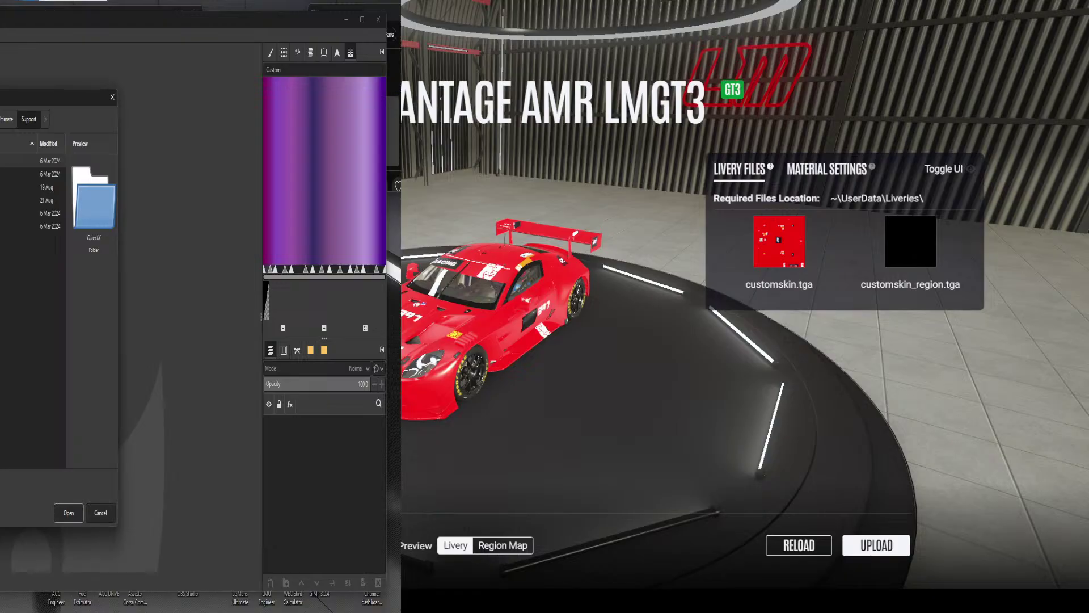
Open the LiveryTemplates folder inside the Support folder
{"action": "key", "text": "Down"}
{"action": "key", "text": "Down"}
{"action": "key", "text": "Down"}
{"action": "key", "text": "Return"}
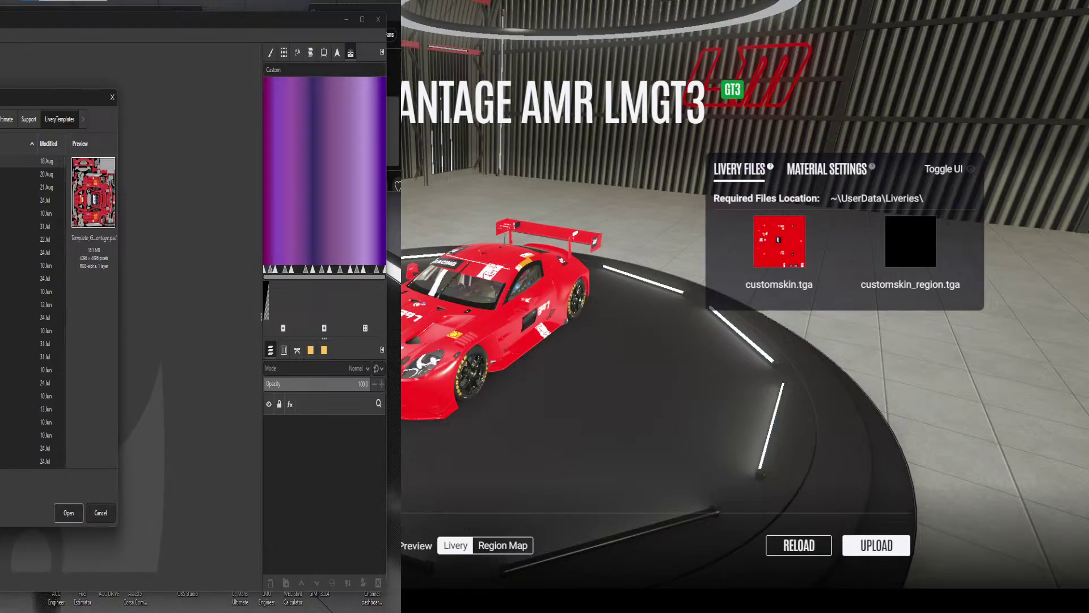
Open Template_GT3_AstonMartinVantage_2025.psd from the LiveryTemplates folder
{"action": "left_click", "coordinate": [11, 174]}
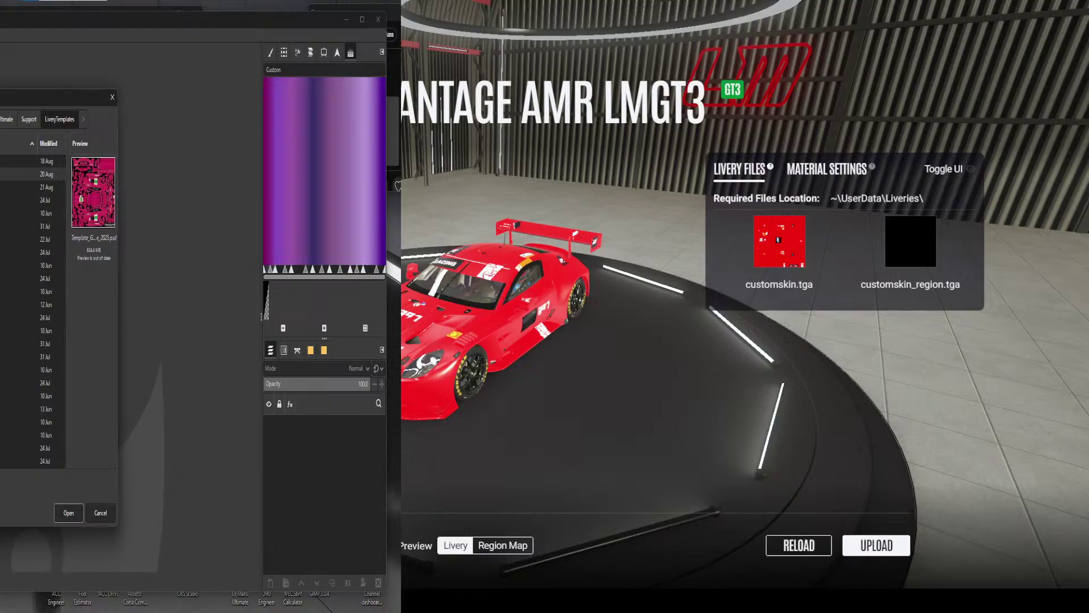
{"action": "left_click", "coordinate": [67, 513]}
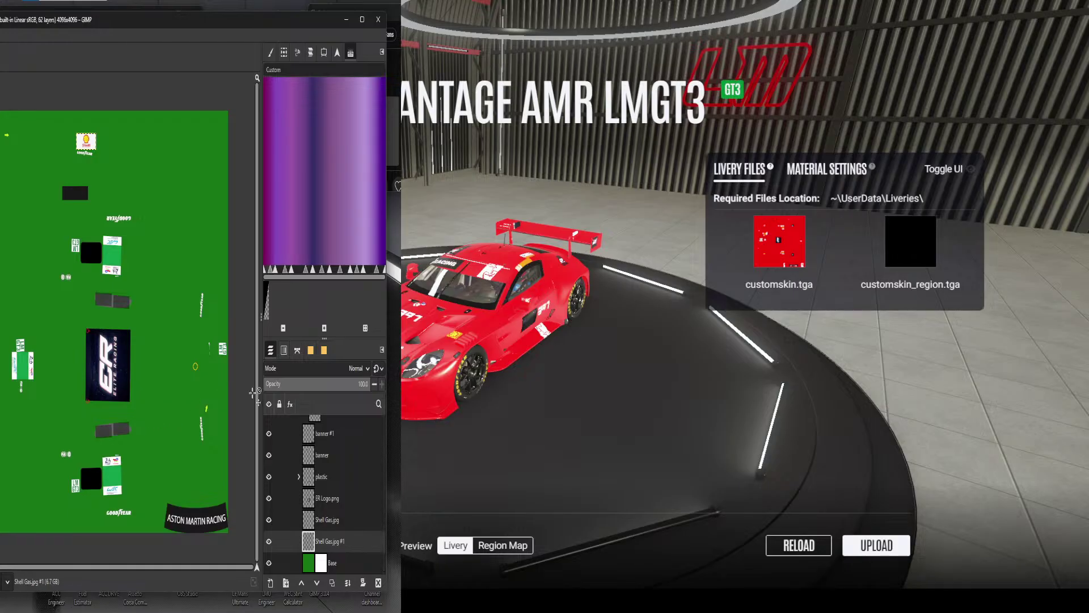
Show the Background wireframe layer and the Mask (Disable for export) layer over the livery
{"action": "scroll", "coordinate": [282, 463], "scroll_direction": "up", "scroll_amount": 10}
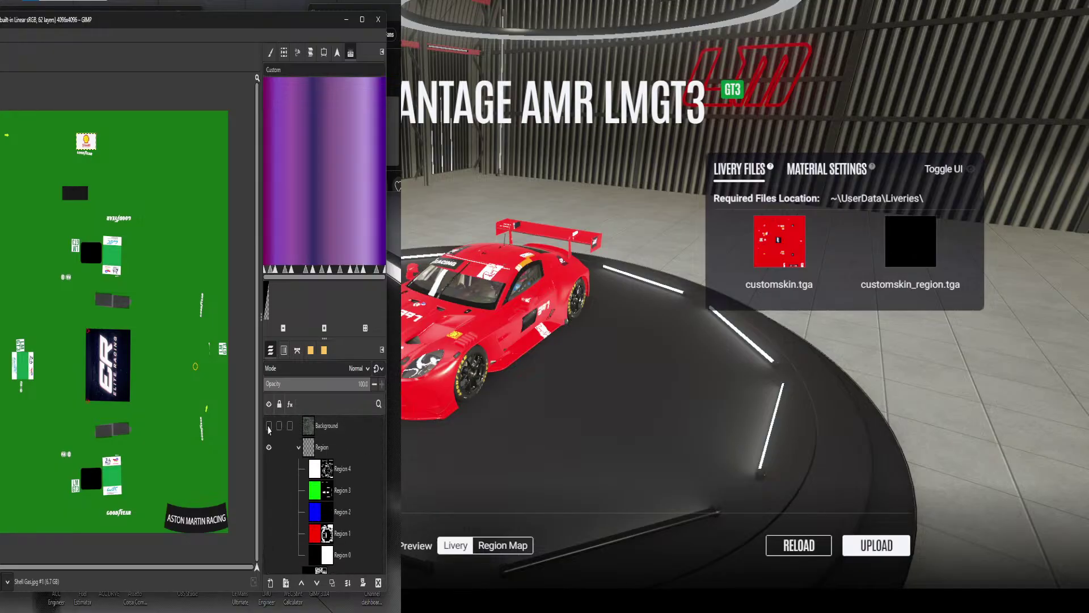
{"action": "left_click", "coordinate": [268, 426]}
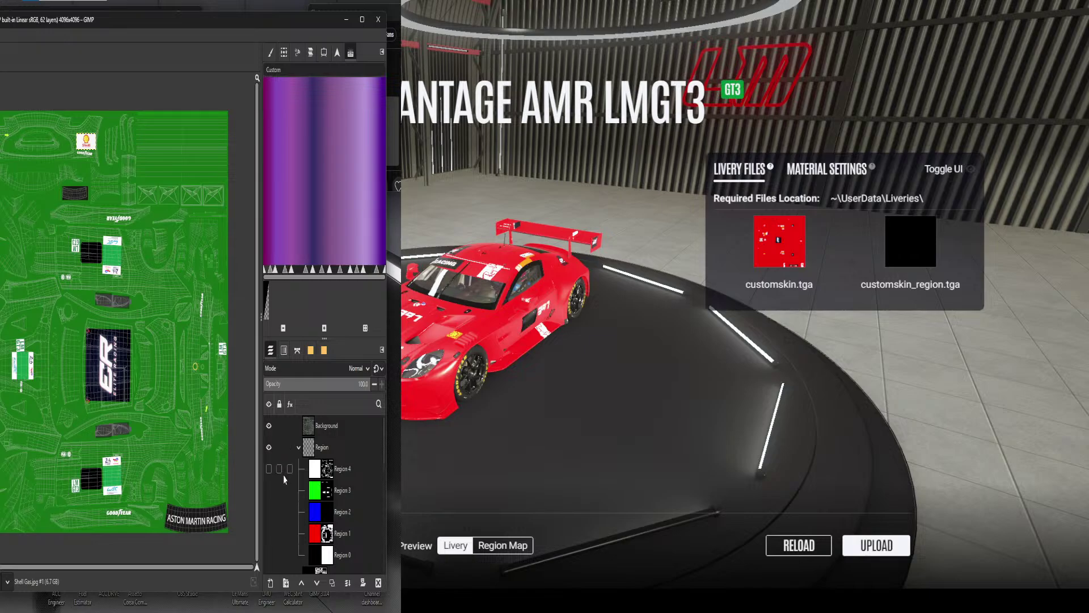
{"action": "scroll", "coordinate": [284, 480], "scroll_direction": "down", "scroll_amount": 2}
{"action": "scroll", "coordinate": [284, 479], "scroll_direction": "down", "scroll_amount": 2}
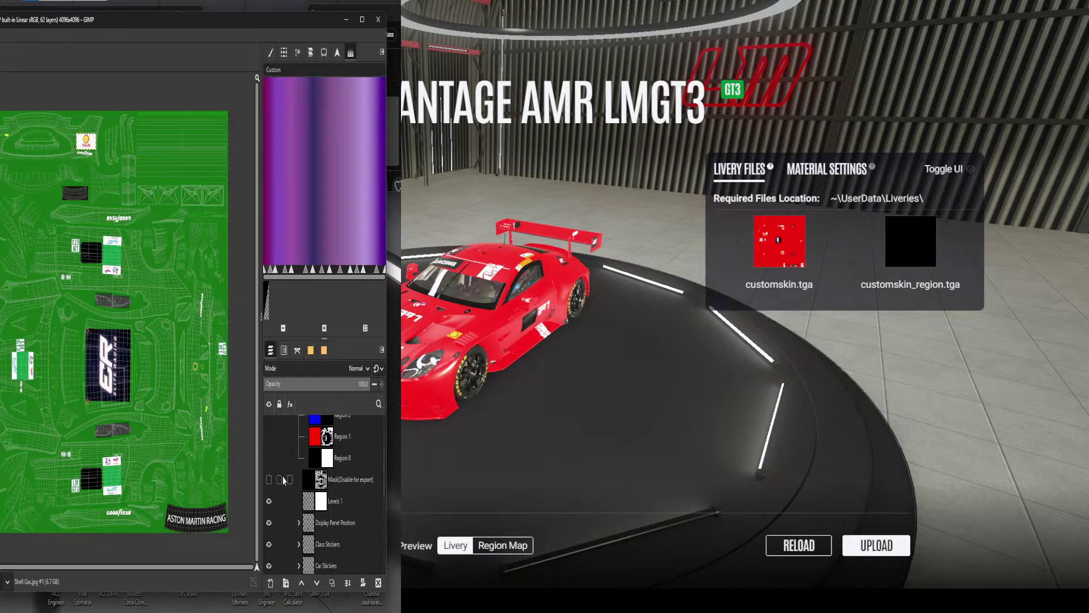
{"action": "scroll", "coordinate": [284, 503], "scroll_direction": "down", "scroll_amount": 1}
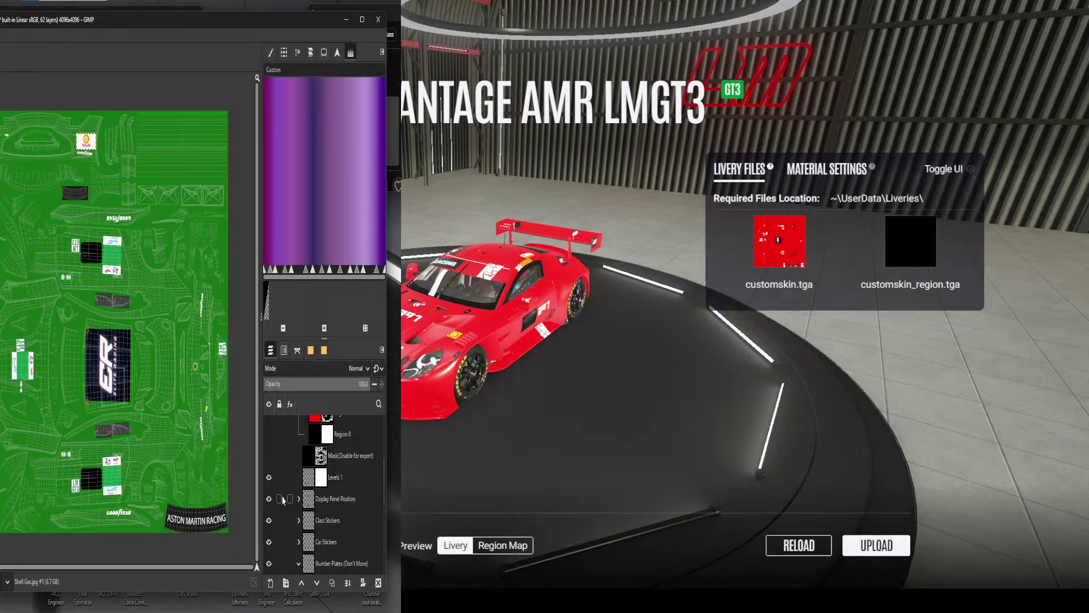
{"action": "left_click", "coordinate": [268, 456]}
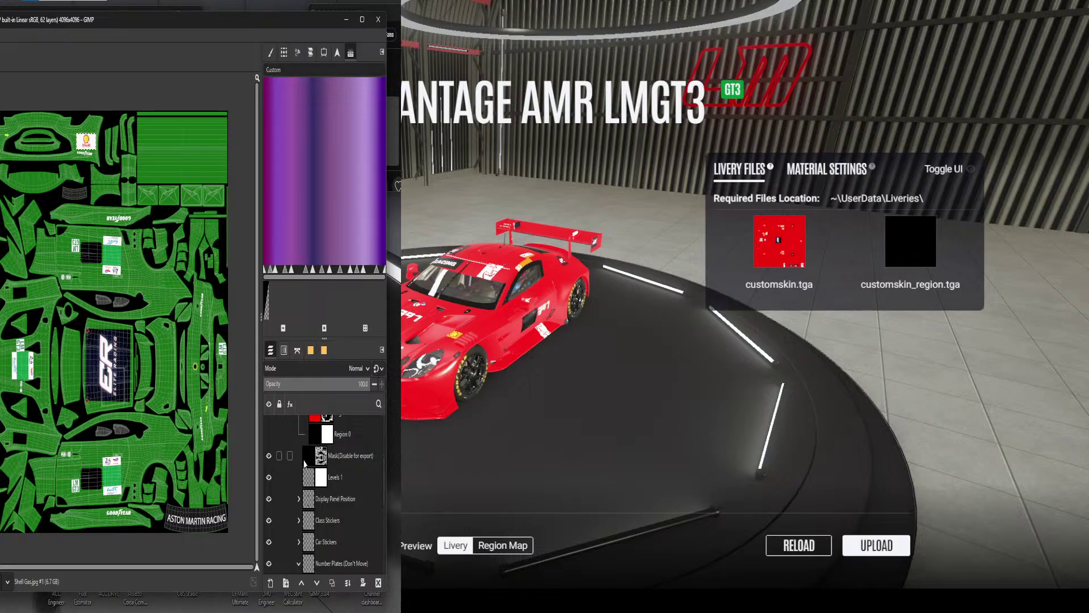
Hide the export mask and Background wireframe layers and show both again to compare the template
{"action": "left_click", "coordinate": [268, 456]}
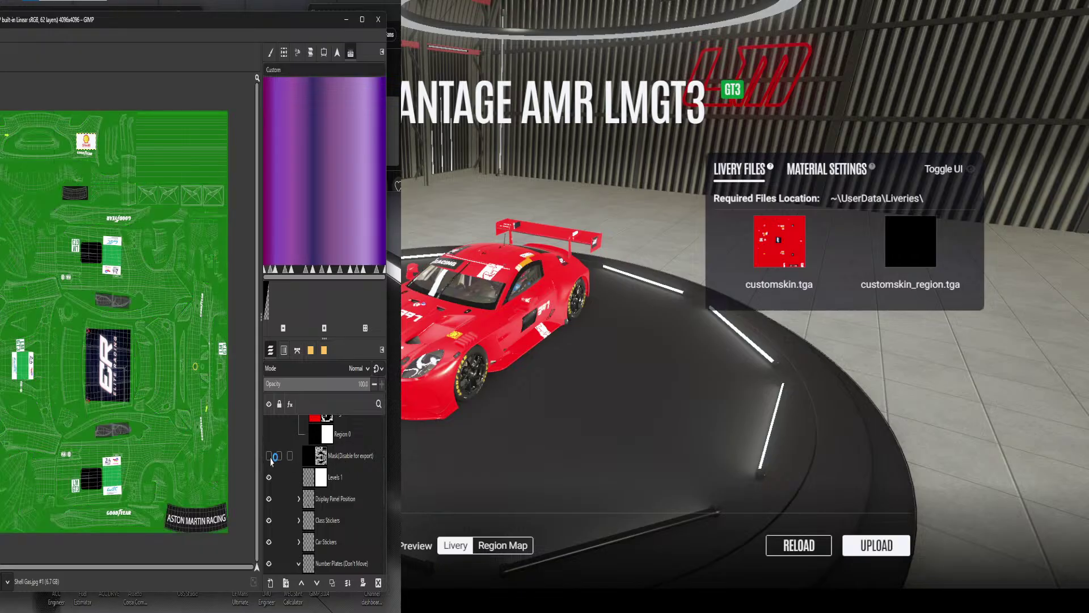
{"action": "scroll", "coordinate": [270, 460], "scroll_direction": "up", "scroll_amount": 5}
{"action": "left_click", "coordinate": [269, 427]}
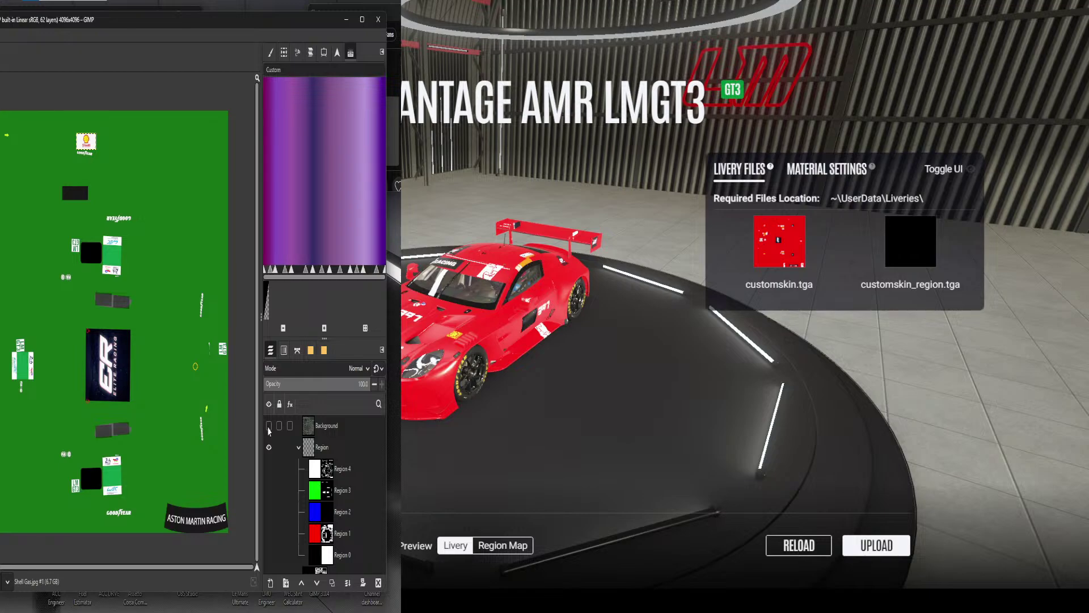
{"action": "left_click", "coordinate": [269, 429]}
{"action": "scroll", "coordinate": [272, 474], "scroll_direction": "down", "scroll_amount": 3}
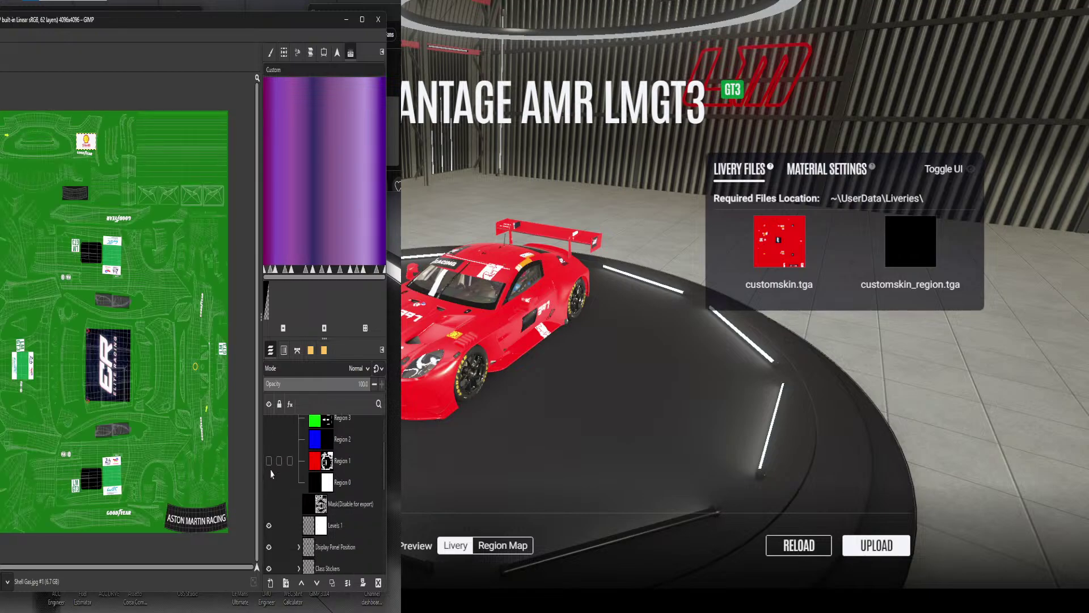
{"action": "left_click", "coordinate": [269, 504]}
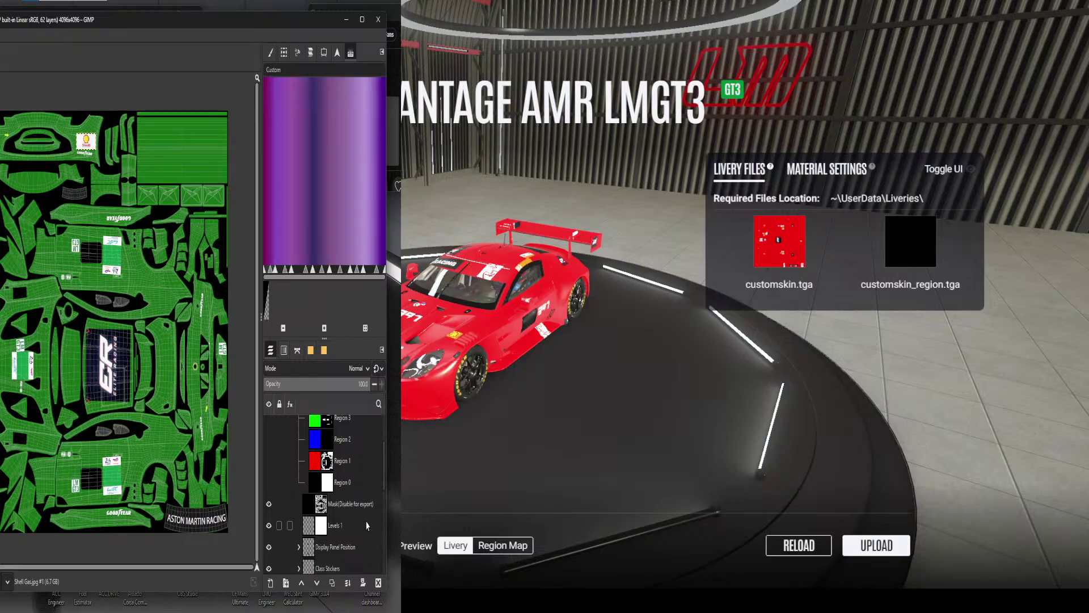
Select the green Base layer at the bottom of the layer stack, leaving its attributes unchanged
{"action": "scroll", "coordinate": [367, 526], "scroll_direction": "down", "scroll_amount": 3}
{"action": "scroll", "coordinate": [366, 526], "scroll_direction": "down", "scroll_amount": 2}
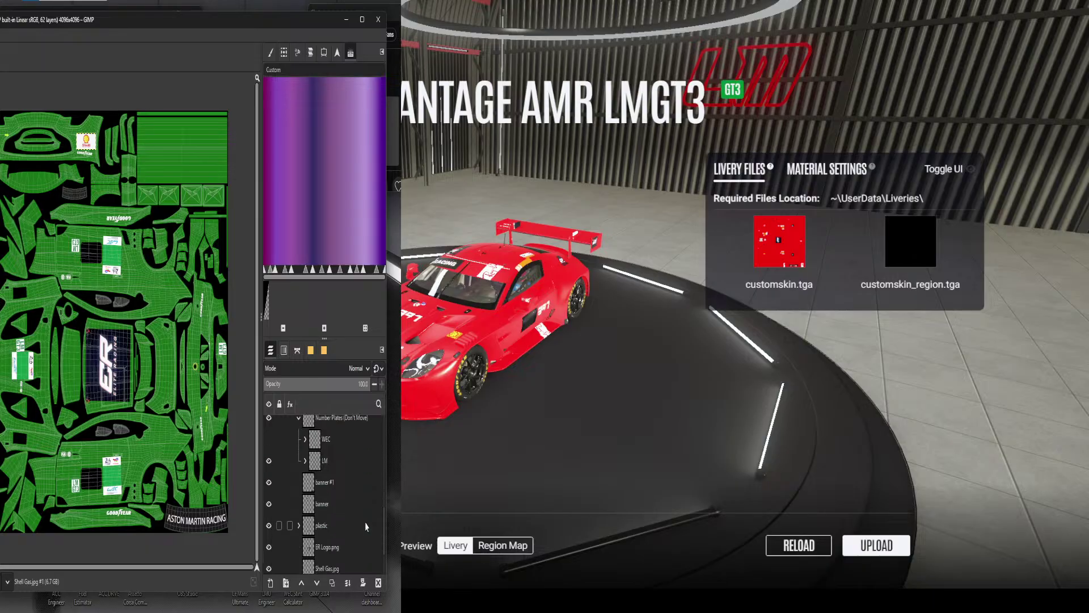
{"action": "scroll", "coordinate": [367, 526], "scroll_direction": "down", "scroll_amount": 2}
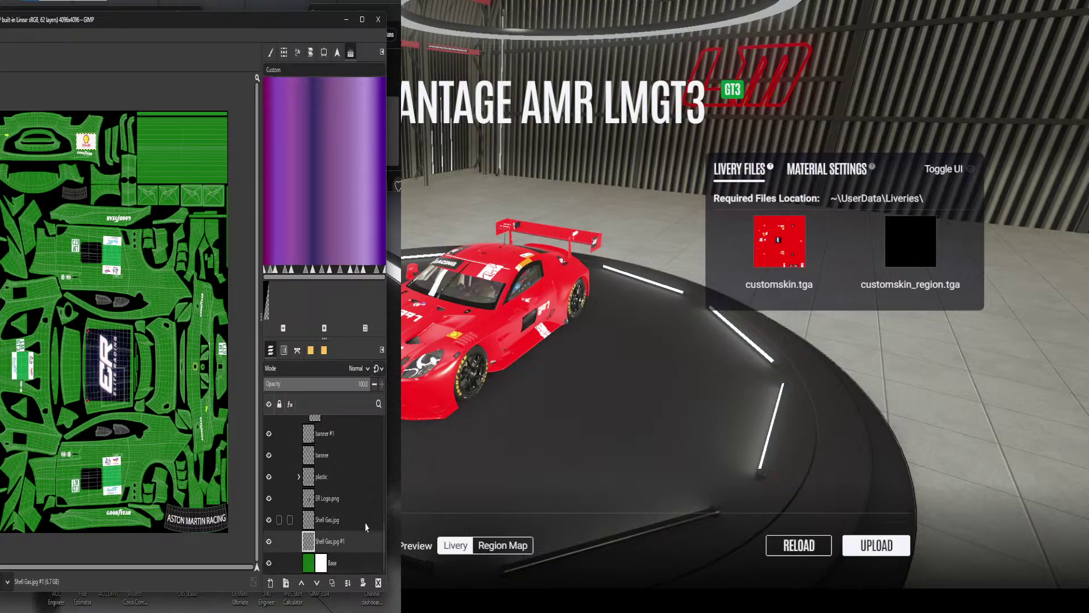
{"action": "scroll", "coordinate": [366, 527], "scroll_direction": "up", "scroll_amount": 3}
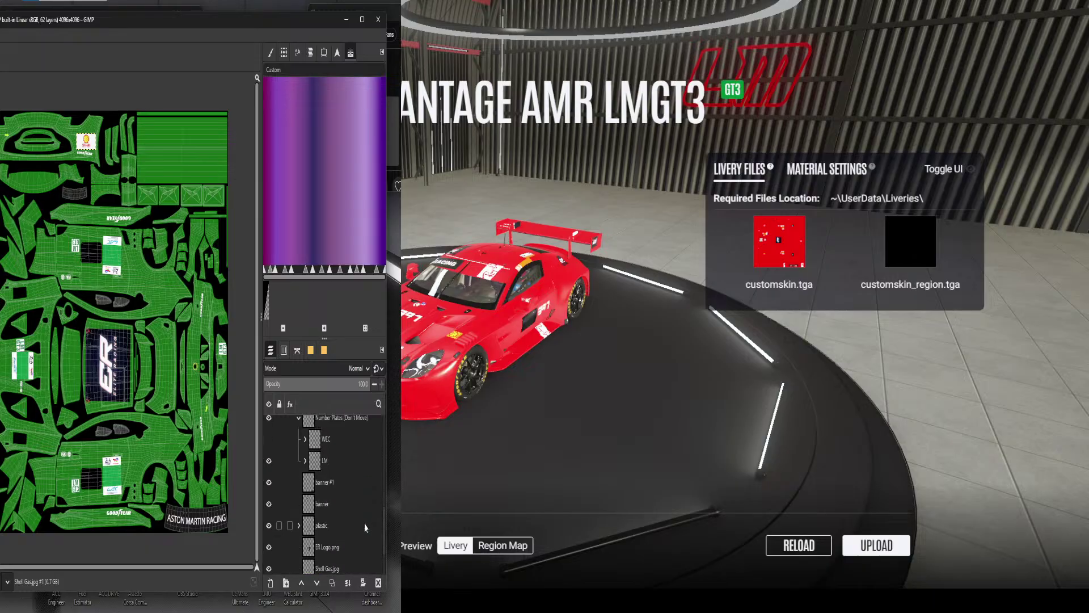
{"action": "scroll", "coordinate": [365, 527], "scroll_direction": "down", "scroll_amount": 3}
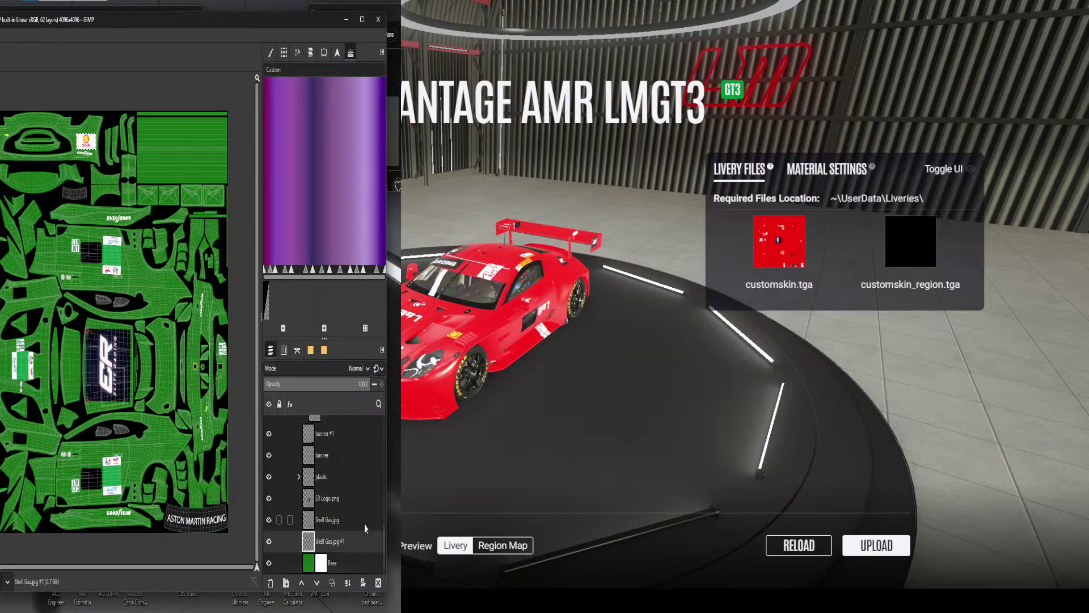
{"action": "double_click", "coordinate": [310, 566]}
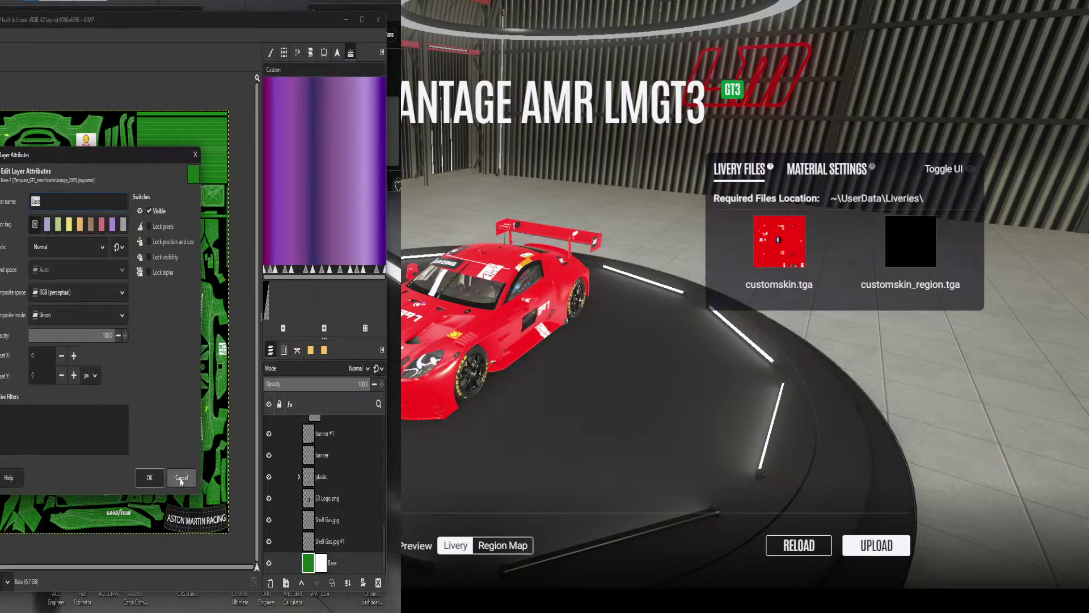
{"action": "left_click", "coordinate": [179, 478]}
{"action": "right_click", "coordinate": [310, 566]}
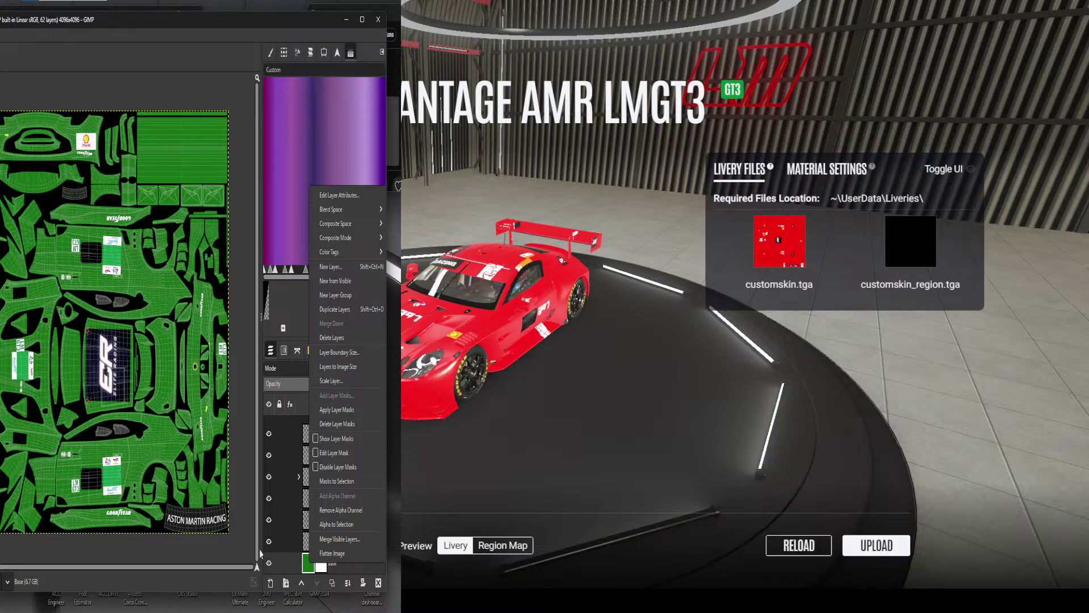
{"action": "left_click", "coordinate": [236, 585]}
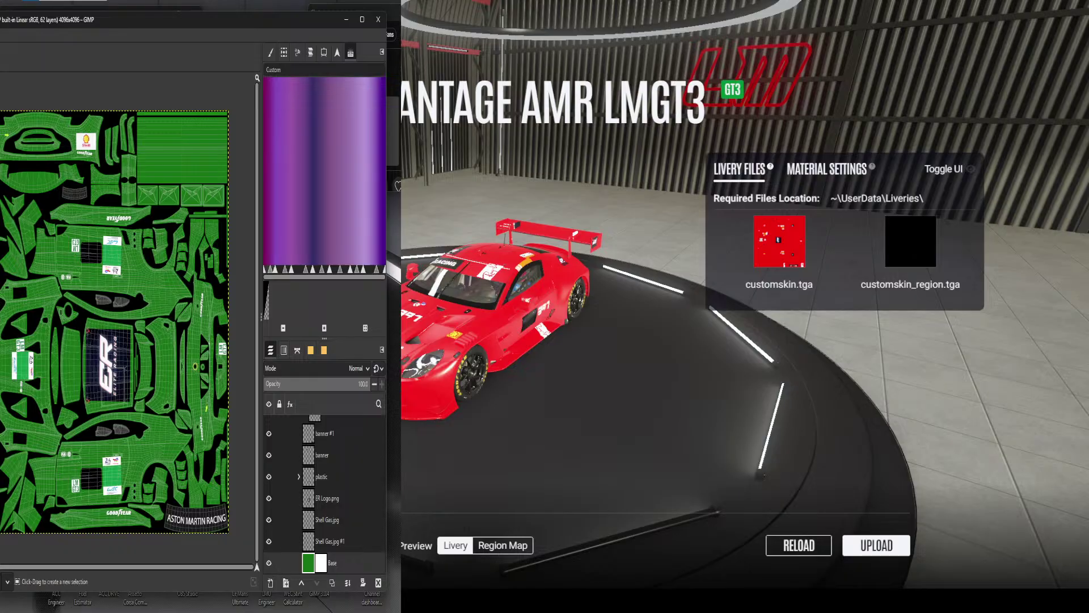
Make a rectangular selection that encloses the whole livery template canvas
{"action": "left_click_drag", "start_coordinate": [0, 111], "coordinate": [3, 145]}
{"action": "left_click_drag", "start_coordinate": [0, 553], "coordinate": [69, 555]}
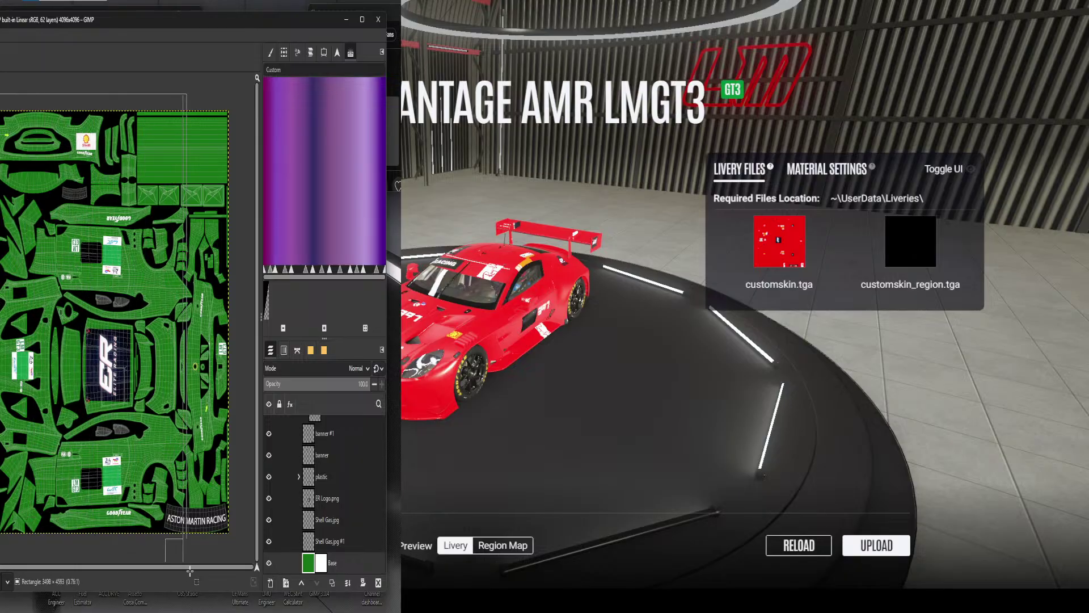
{"action": "left_click_drag", "start_coordinate": [189, 570], "coordinate": [234, 550]}
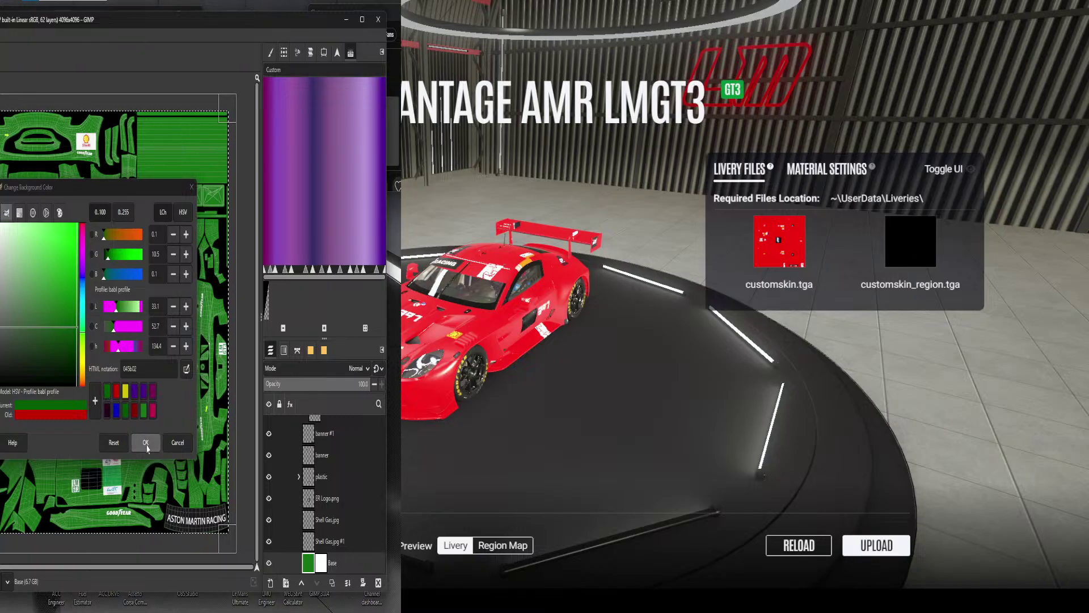
Set the background colour to dark green 045b02 and fill the selection on the Base layer with it
{"action": "left_click", "coordinate": [146, 445]}
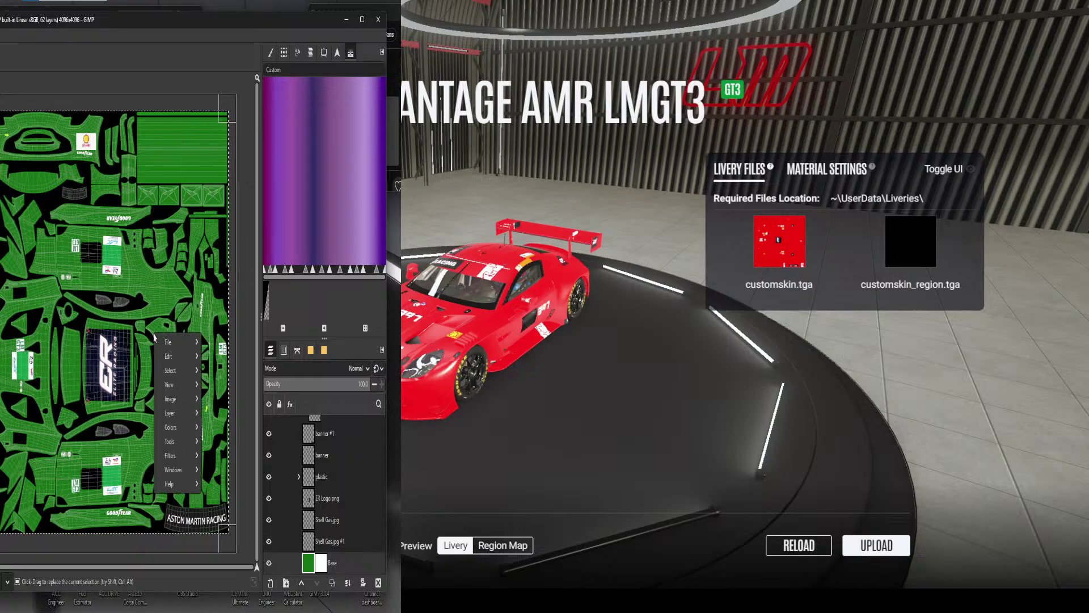
{"action": "mouse_move", "coordinate": [177, 347]}
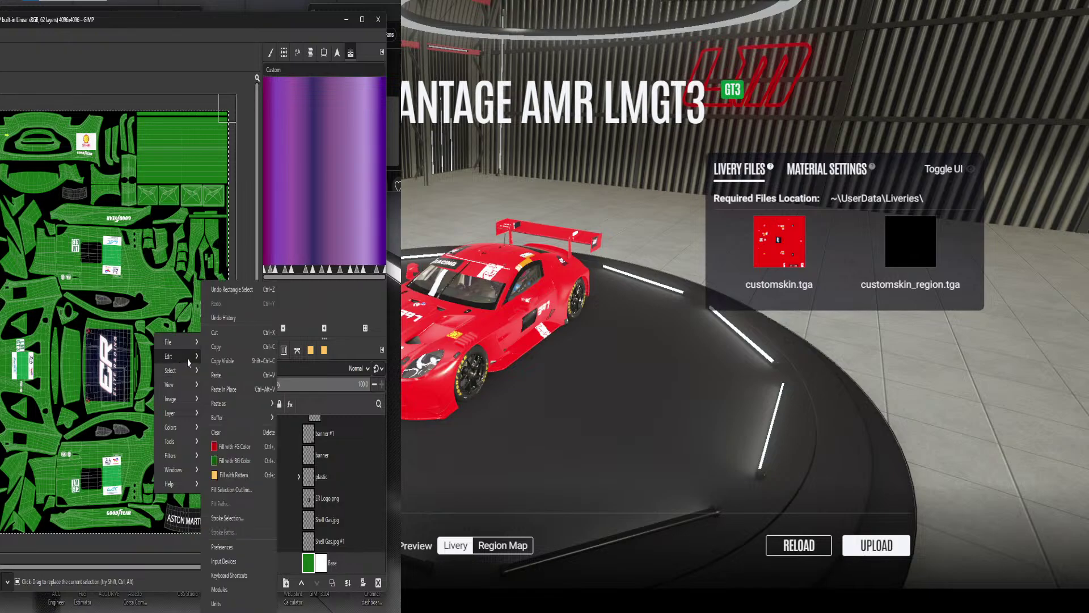
{"action": "left_click", "coordinate": [230, 461]}
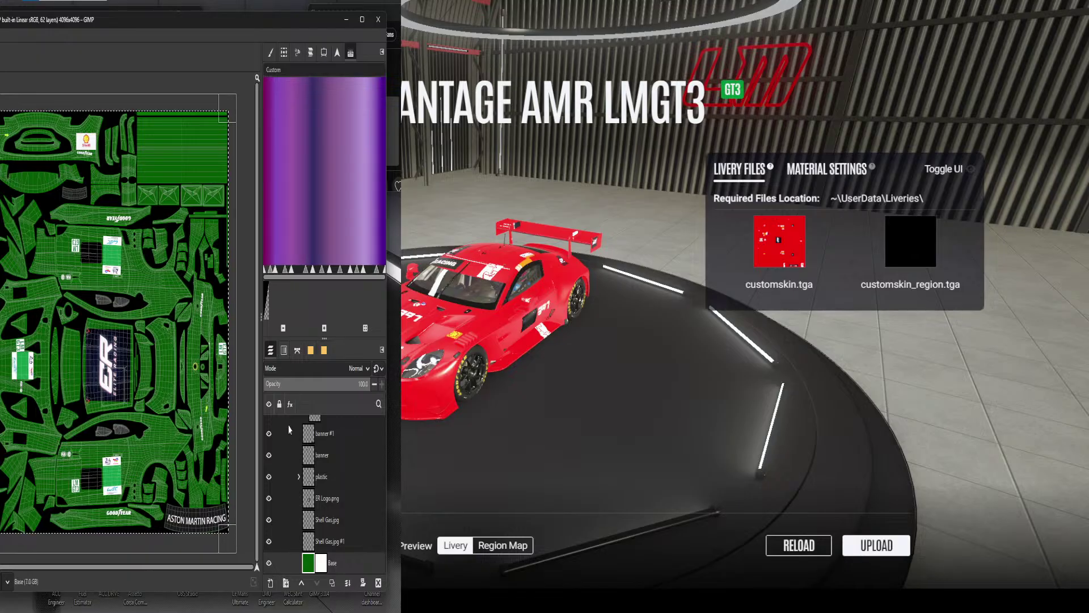
Hide the Mask (Disable for export) layer and the Background wireframe layer
{"action": "scroll", "coordinate": [279, 487], "scroll_direction": "up", "scroll_amount": 3}
{"action": "scroll", "coordinate": [279, 486], "scroll_direction": "up", "scroll_amount": 6}
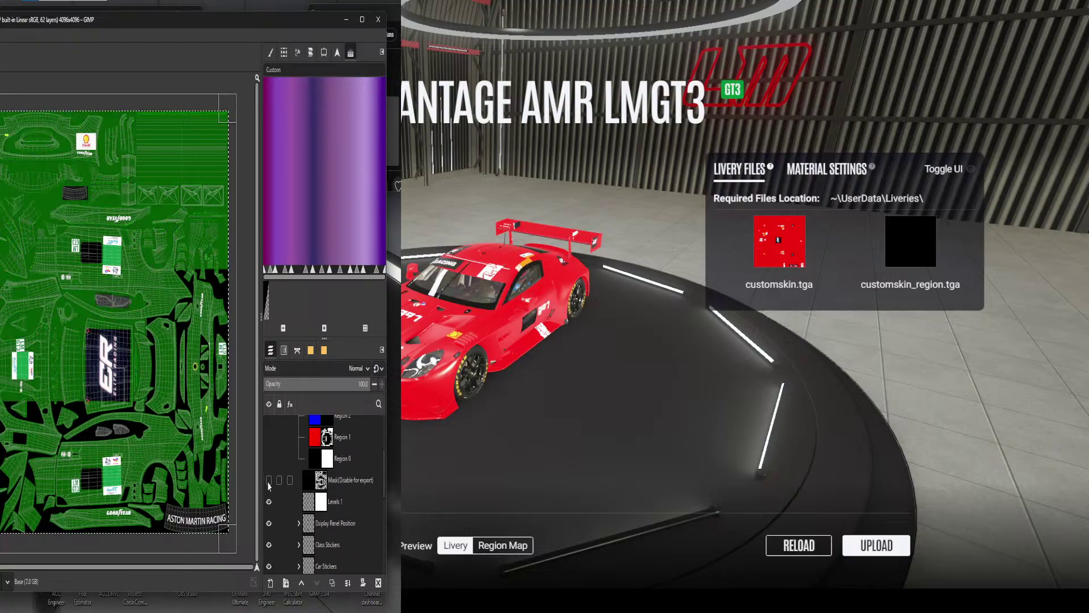
{"action": "scroll", "coordinate": [281, 498], "scroll_direction": "up", "scroll_amount": 4}
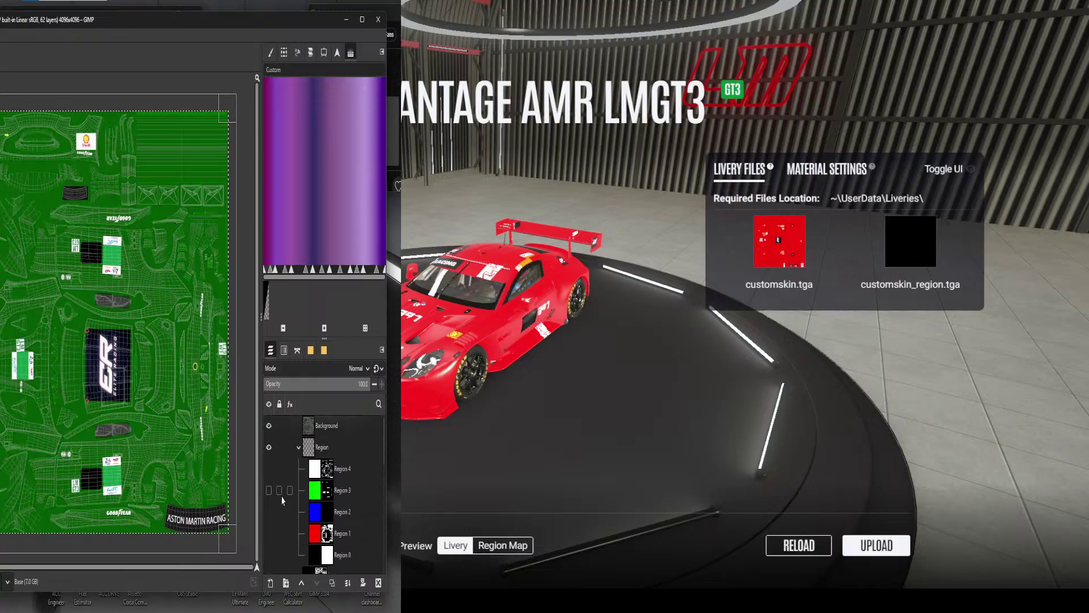
{"action": "left_click", "coordinate": [268, 427]}
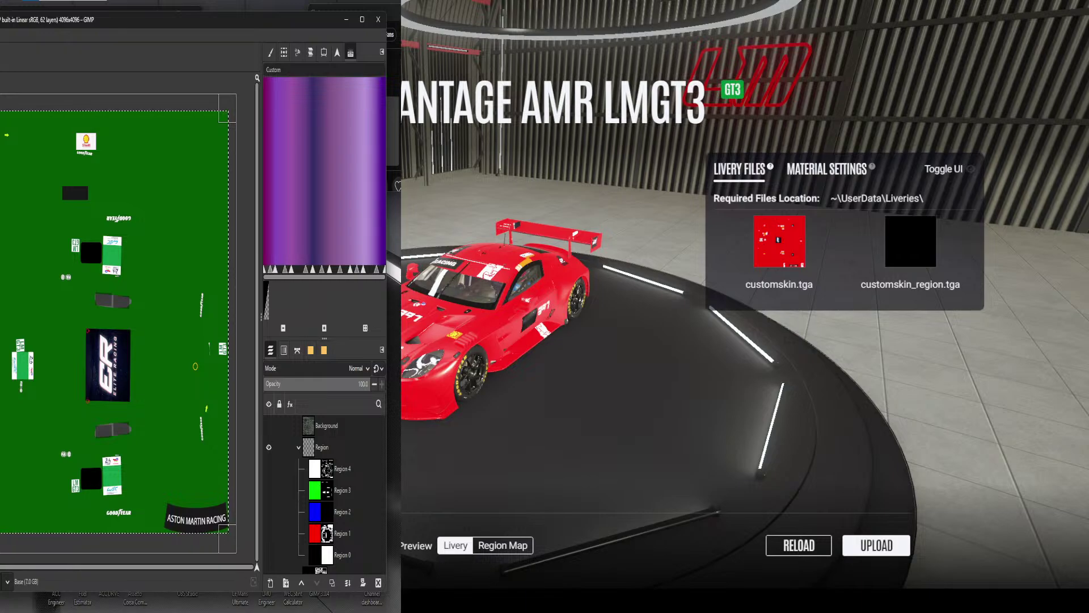
Try to save the image over Template_GT3_AstonMartinVantage_2025.psd in the LiveryTemplates folder
{"action": "key", "text": "ctrl+s"}
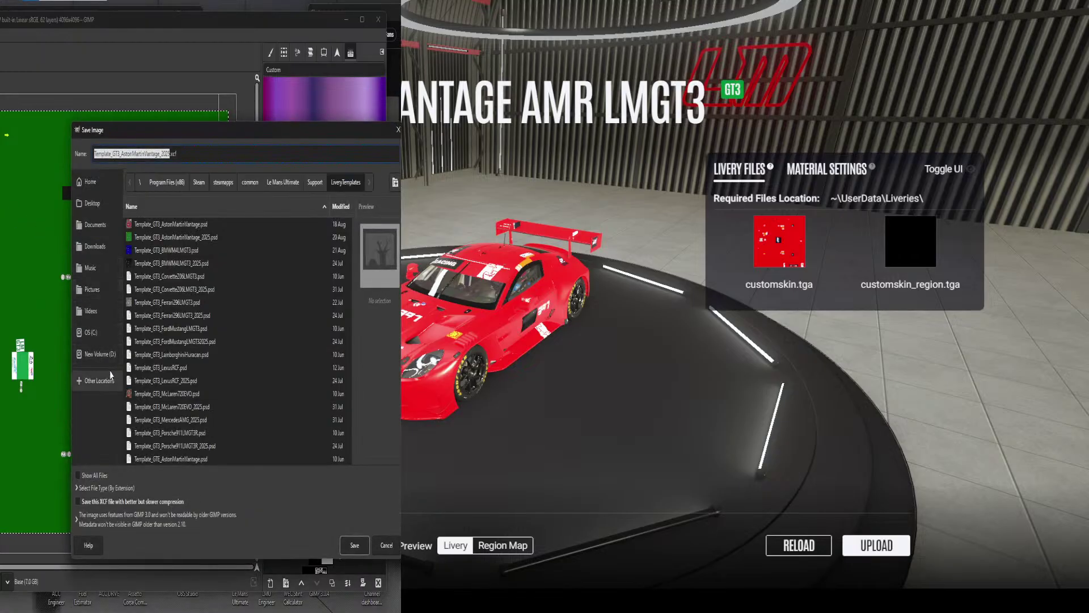
{"action": "left_click", "coordinate": [207, 241]}
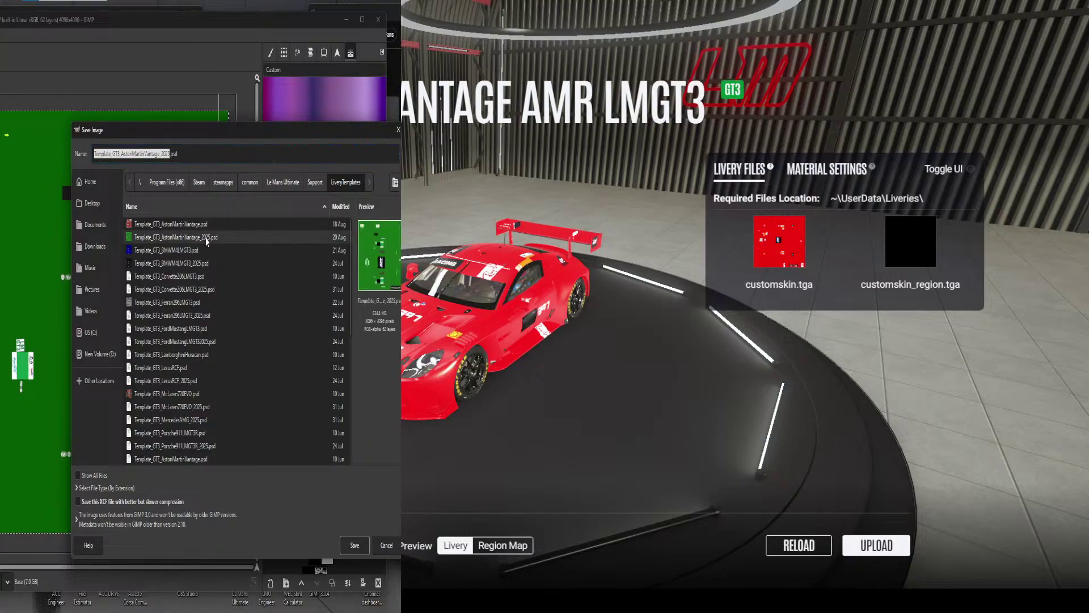
{"action": "left_click", "coordinate": [351, 543]}
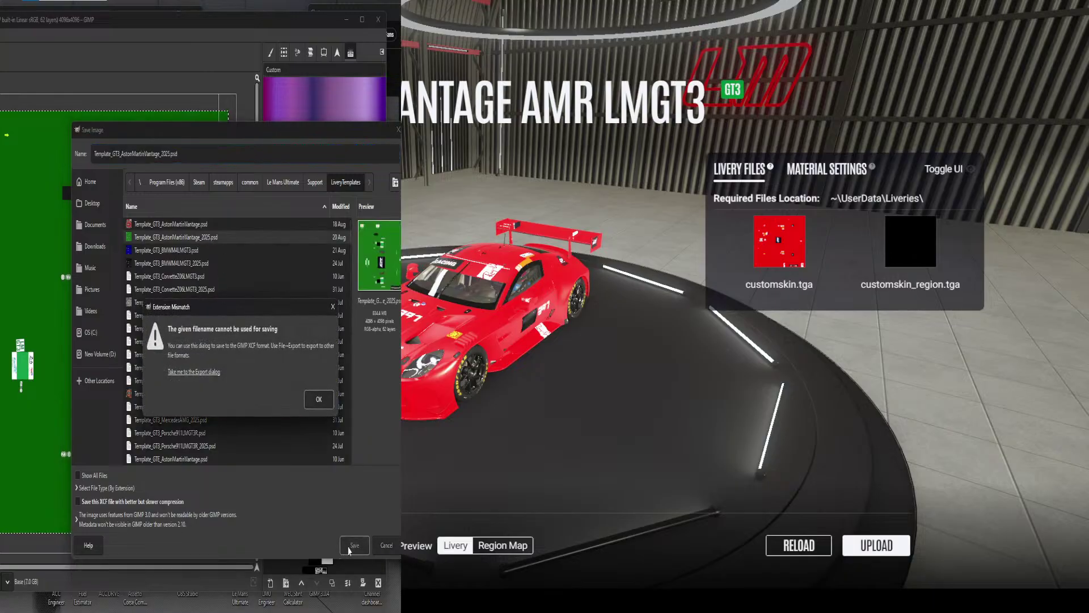
{"action": "left_click", "coordinate": [317, 400]}
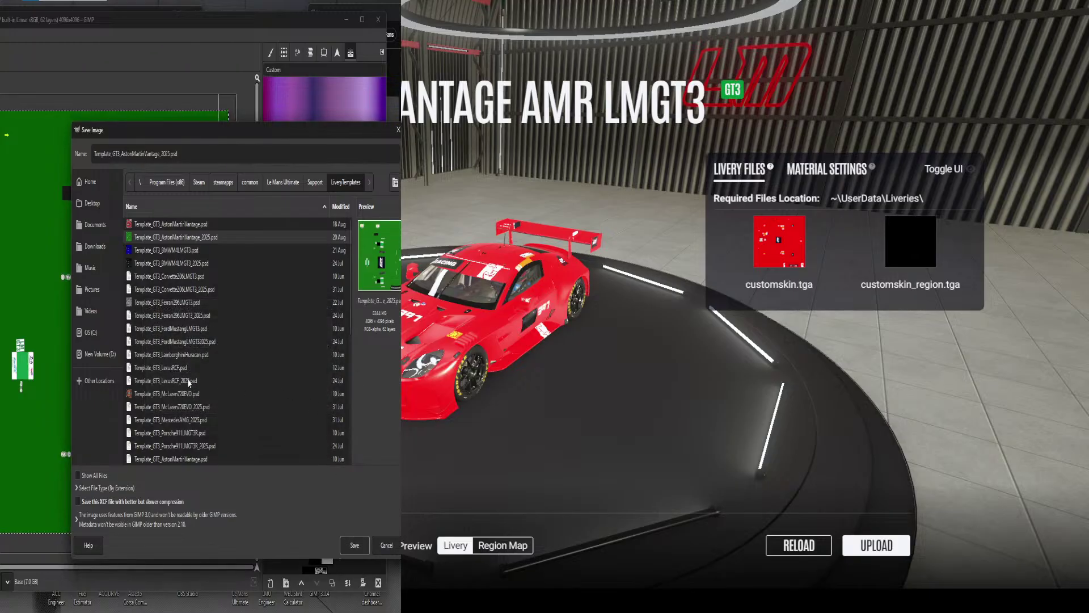
{"action": "left_click", "coordinate": [386, 546]}
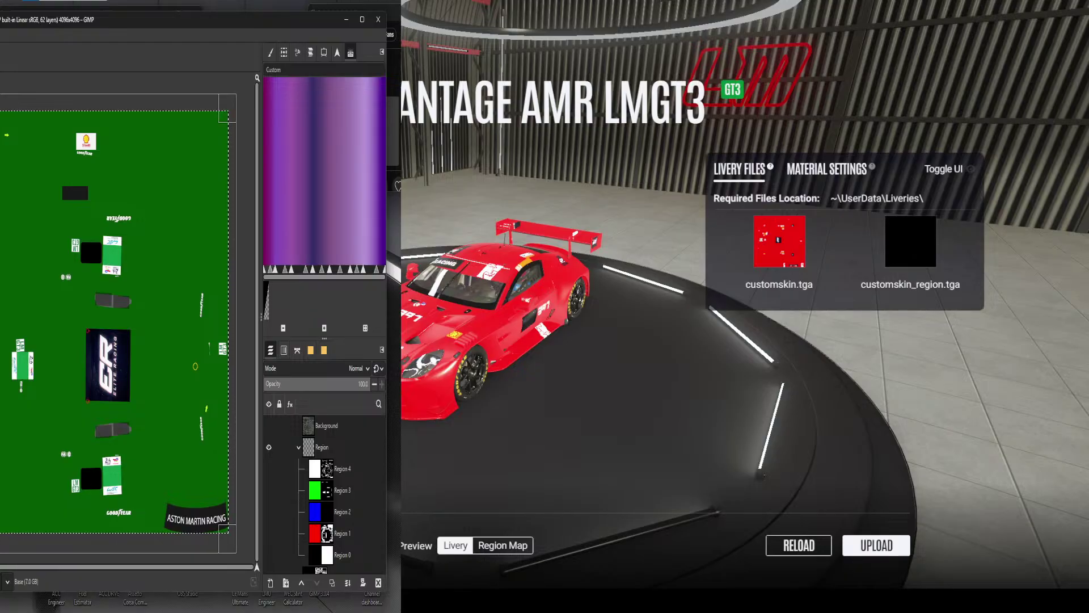
Export the edited livery as a template file in the LiveryTemplates folder
{"action": "key", "text": "ctrl+shift+e"}
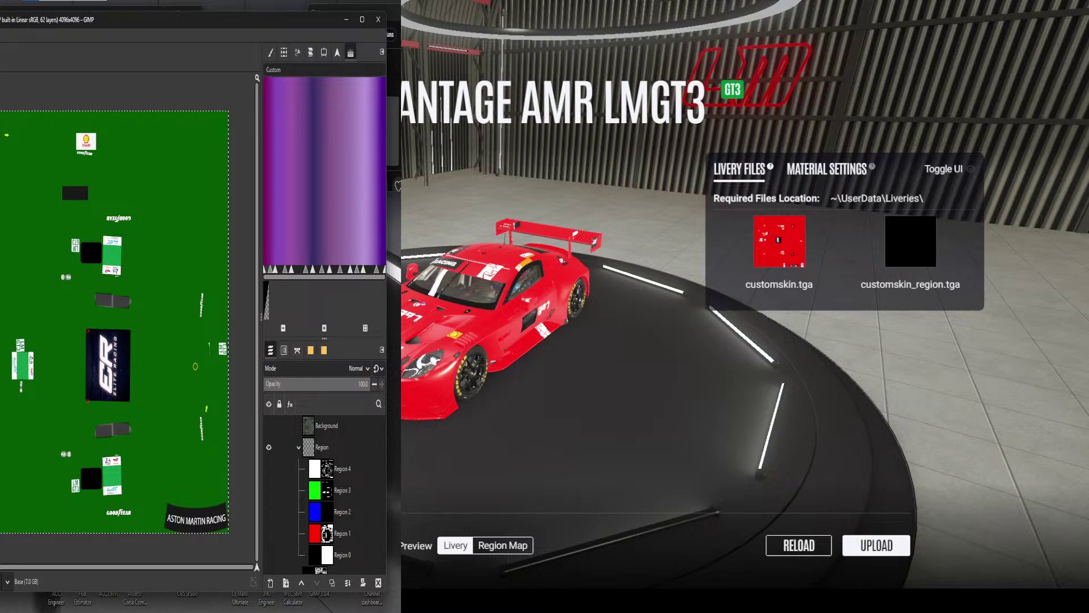
{"action": "key", "text": "ctrl+e"}
{"action": "key", "text": "ctrl+e"}
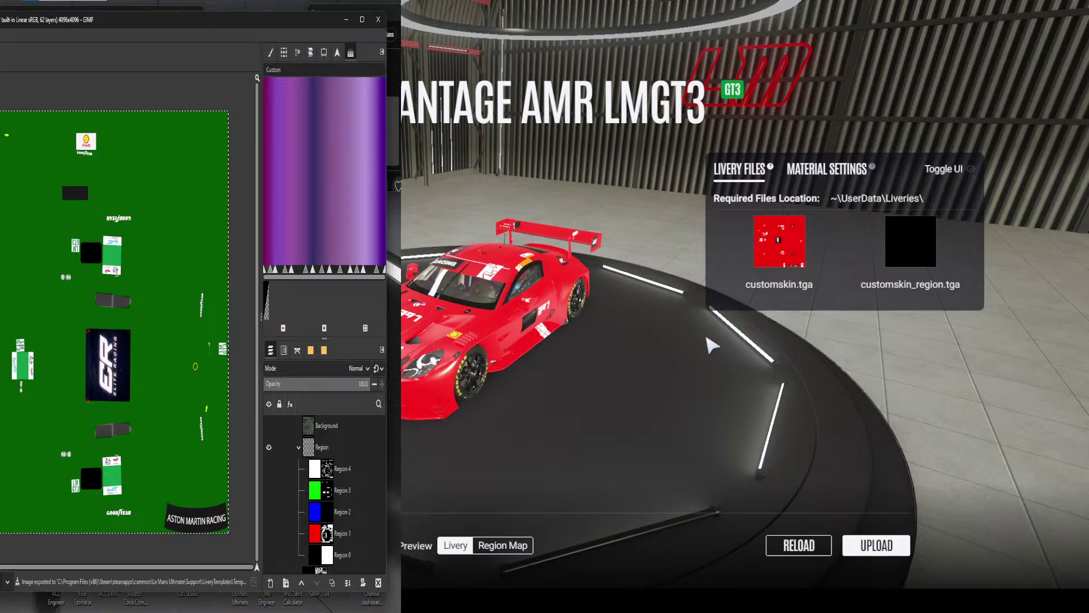
Switch to Le Mans Ultimate and reload the custom livery files on the Vantage AMR LMGT3
{"action": "left_click", "coordinate": [799, 546]}
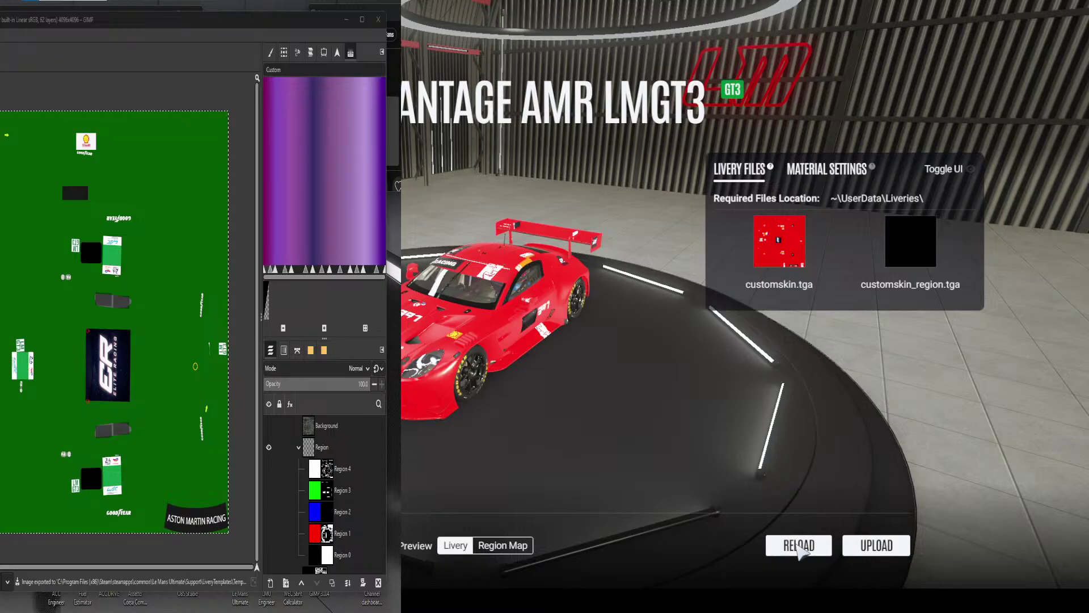
{"action": "left_click", "coordinate": [799, 546]}
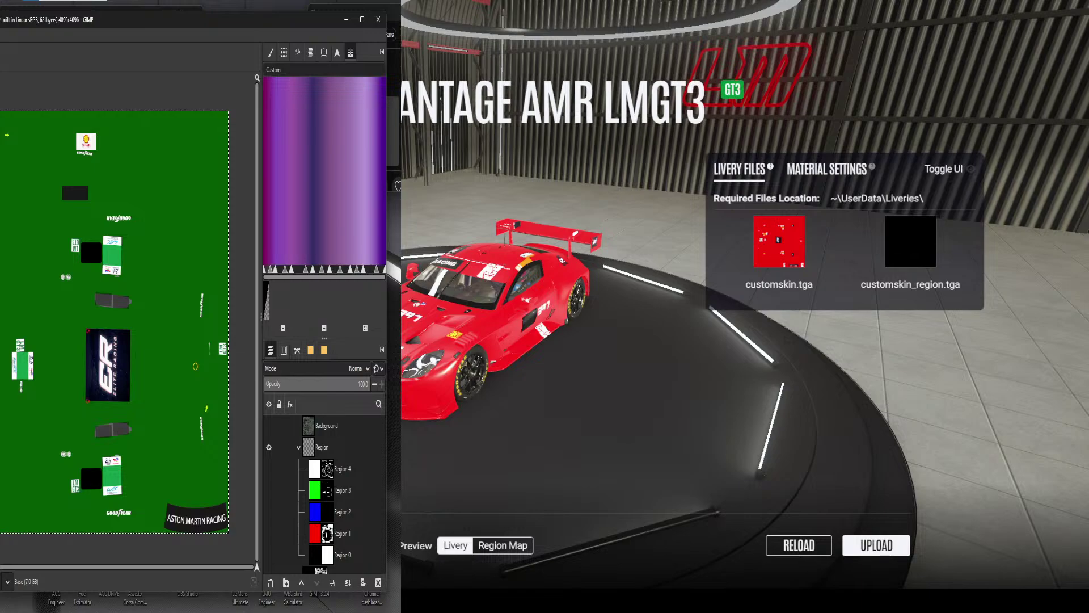
Save the image as Template_GT3_AstonMartinVantage_2025.xcf in the New folder directory inside Documents
{"action": "key", "text": "ctrl+s"}
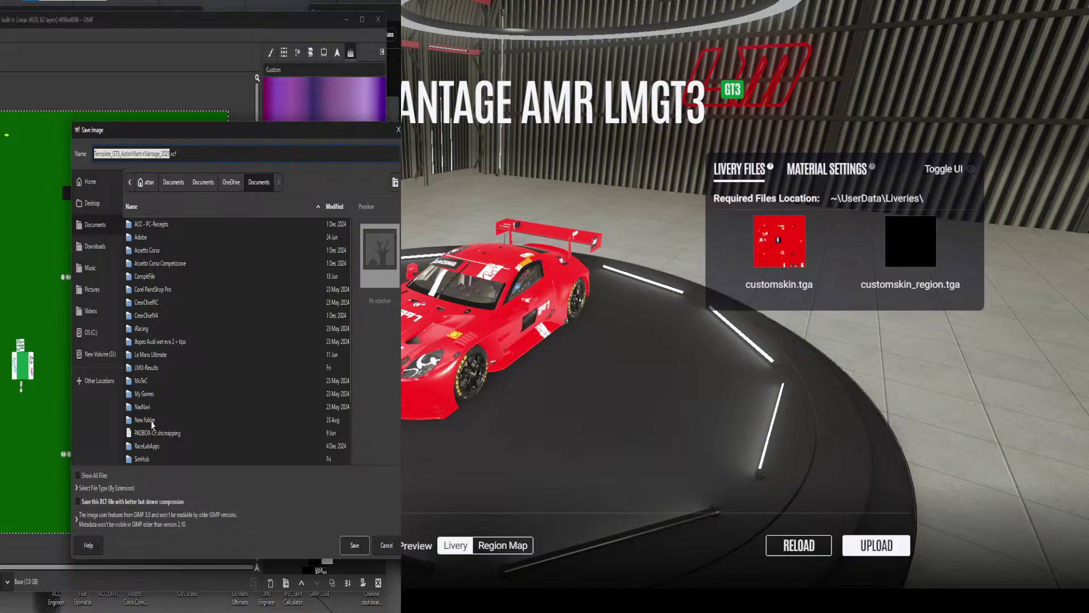
{"action": "double_click", "coordinate": [149, 421]}
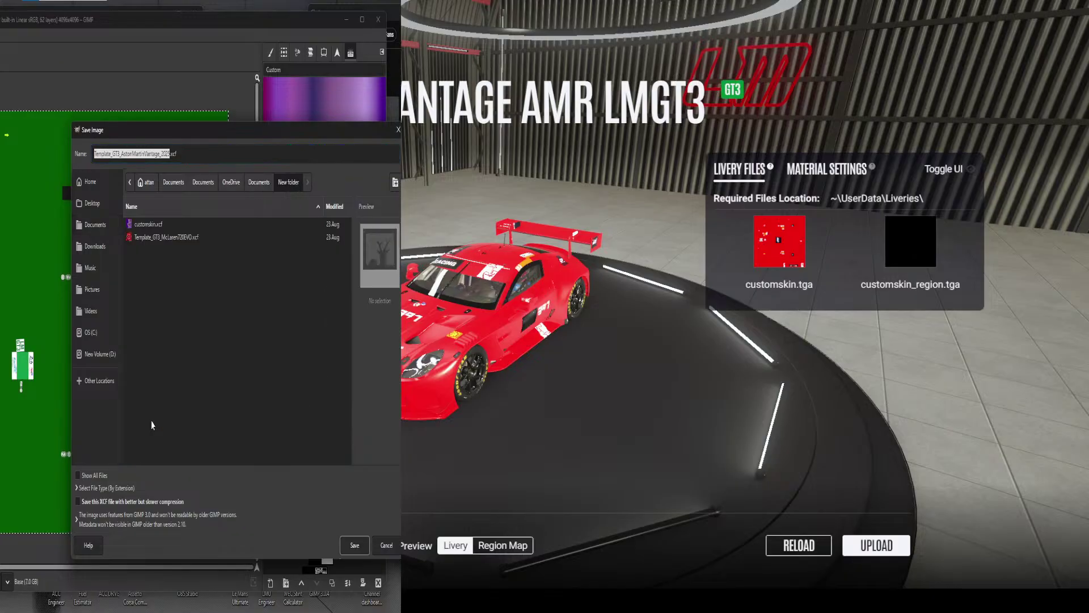
{"action": "left_click", "coordinate": [355, 545]}
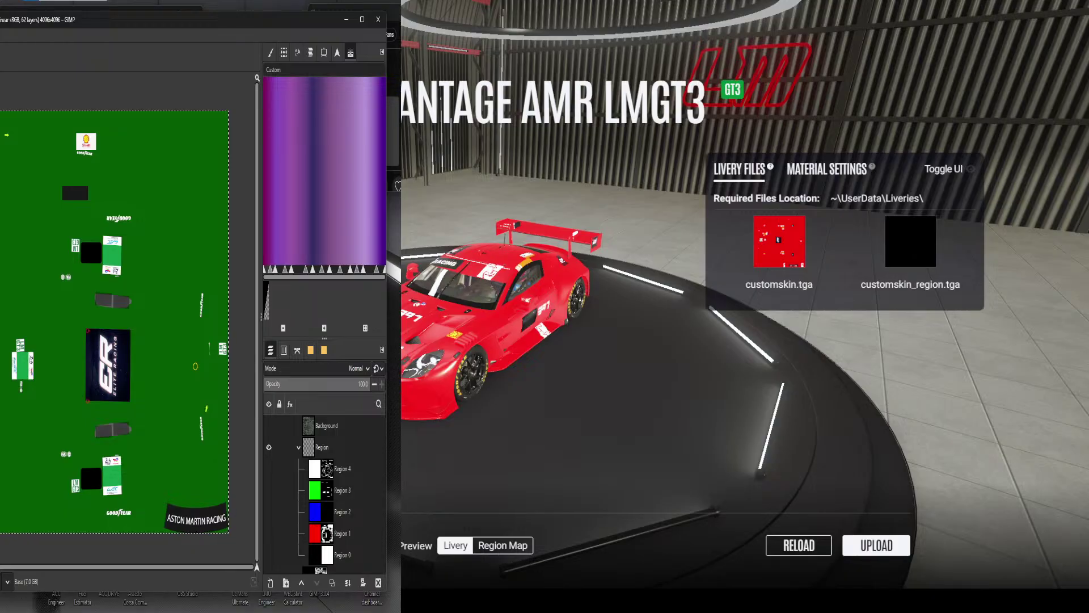
Export the livery over customskin.tga in the game's UserData\Liveries folder and reload the livery in Le Mans Ultimate
{"action": "key", "text": "ctrl+shift+e"}
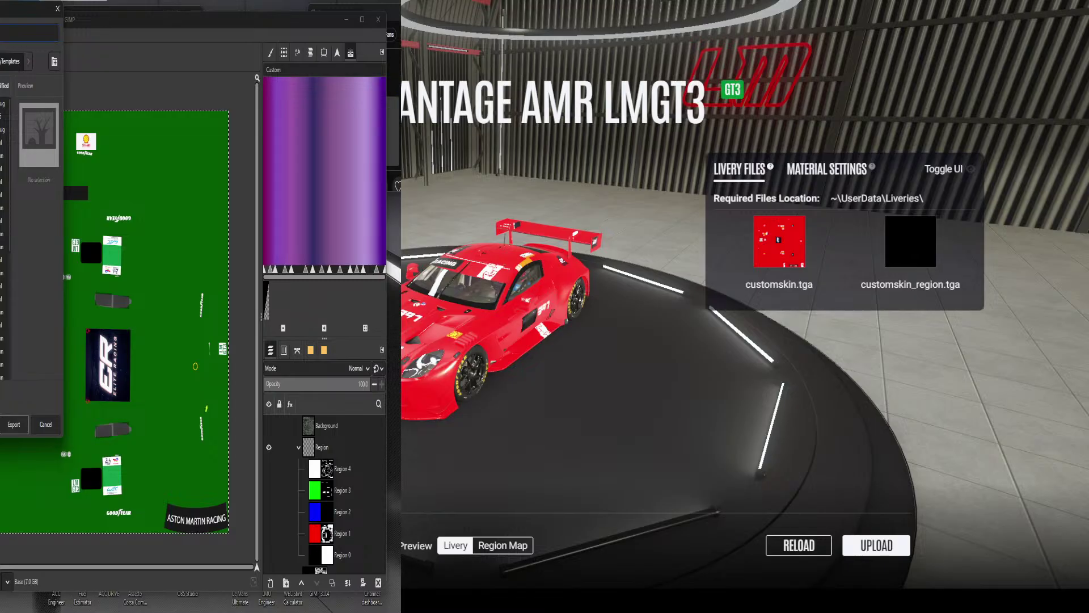
{"action": "left_click", "coordinate": [5, 194]}
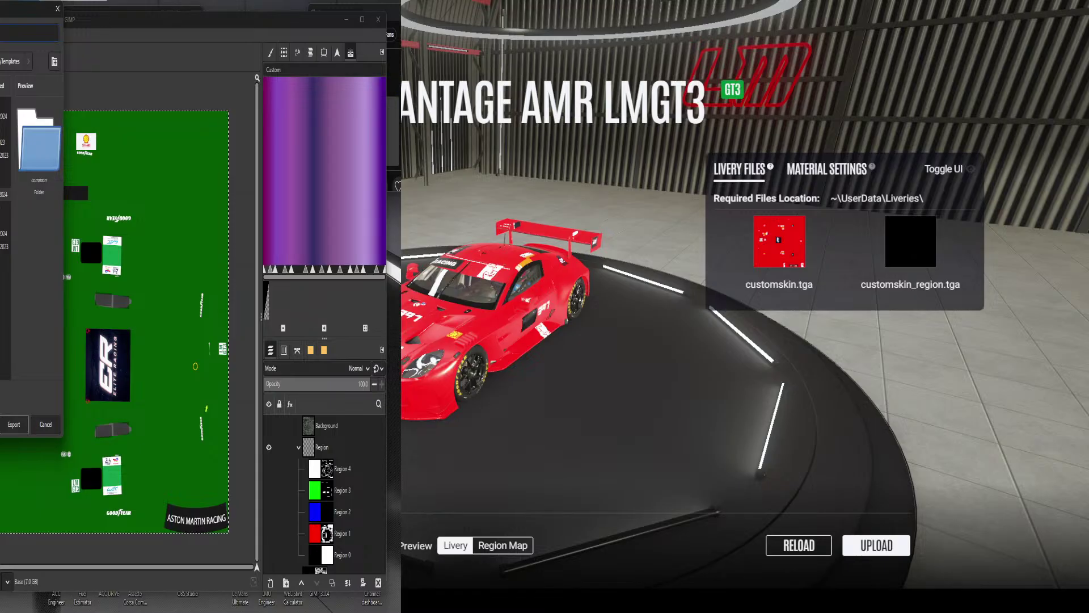
{"action": "key", "text": "Return"}
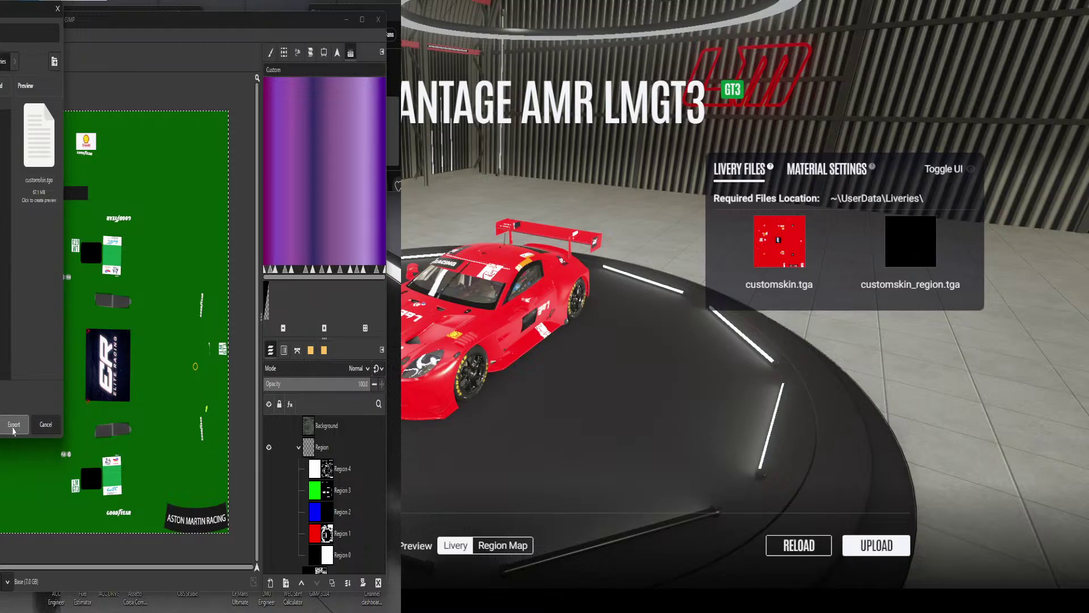
{"action": "left_click", "coordinate": [13, 431]}
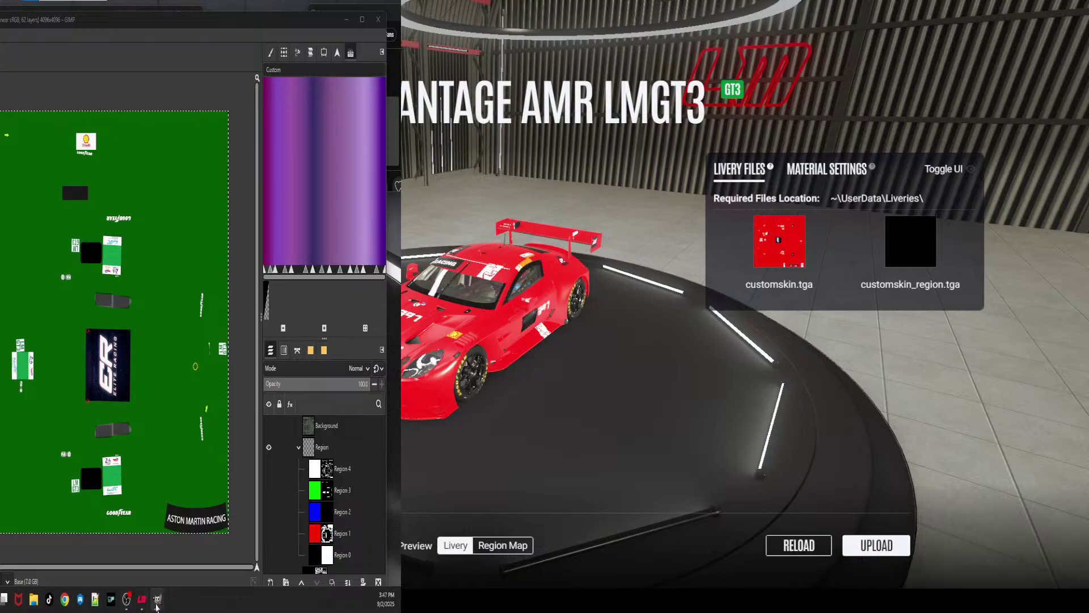
{"action": "mouse_move", "coordinate": [158, 605]}
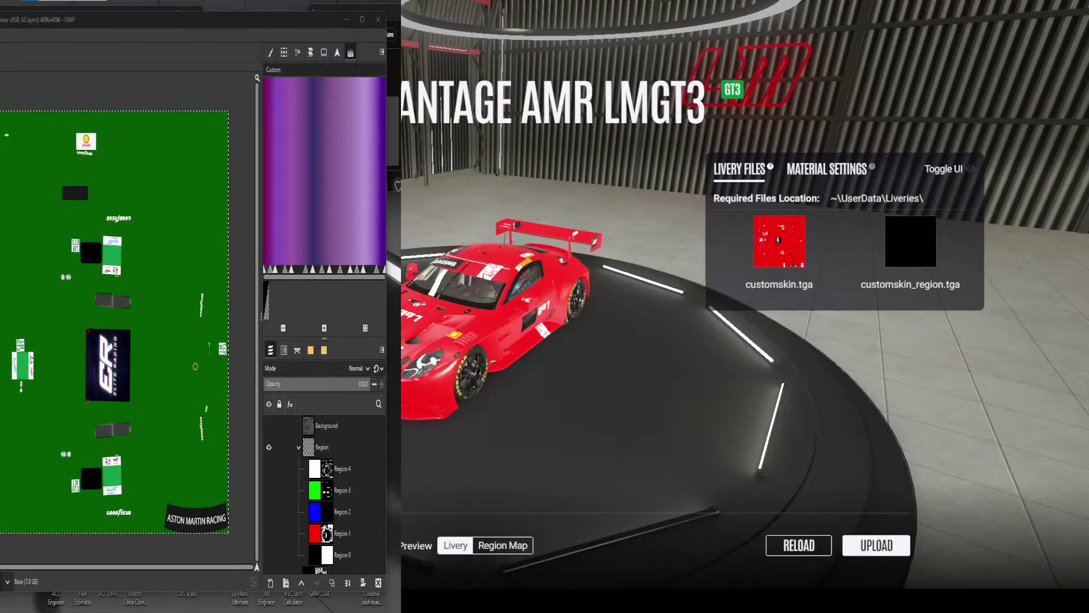
{"action": "left_click_drag", "start_coordinate": [400, 108], "coordinate": [526, 210]}
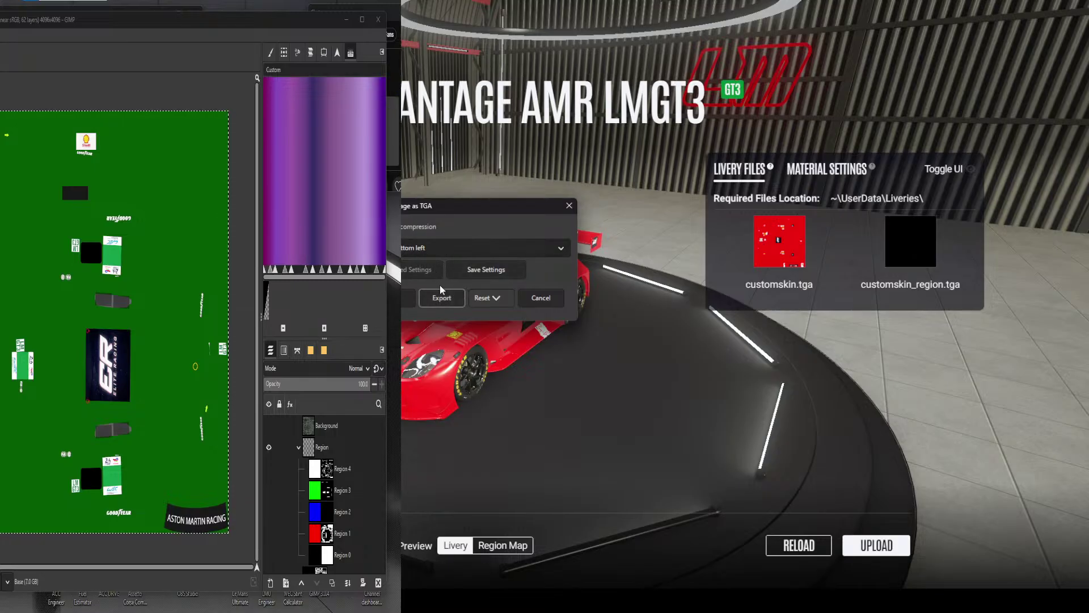
{"action": "left_click", "coordinate": [445, 303]}
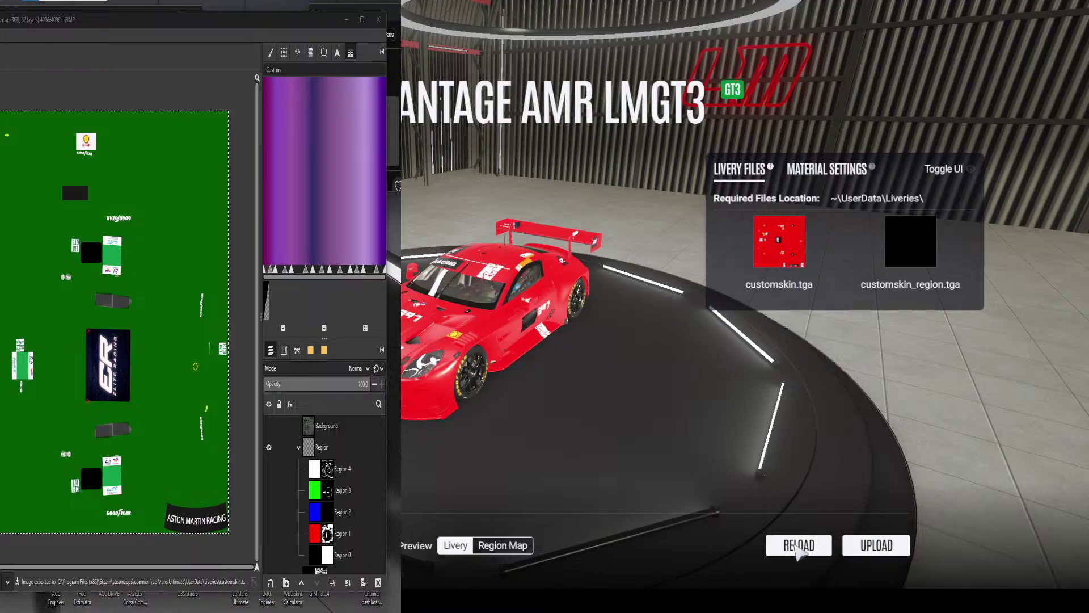
{"action": "left_click", "coordinate": [798, 546]}
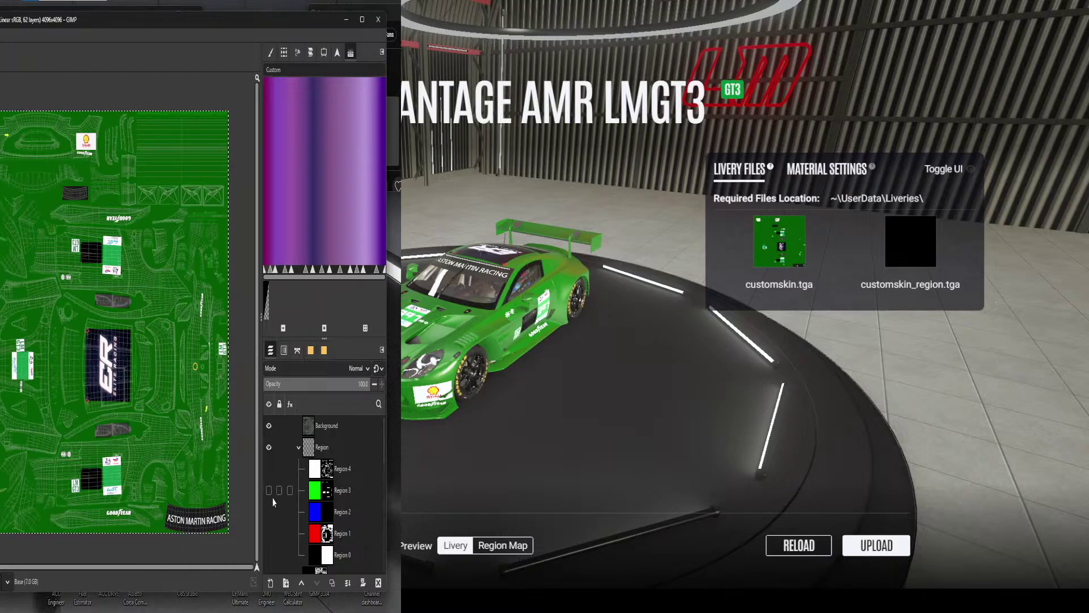
Show the Background wireframe layer and the Mask (Disable for export) layer in GIMP and select the Background layer
{"action": "scroll", "coordinate": [275, 490], "scroll_direction": "down", "scroll_amount": 3}
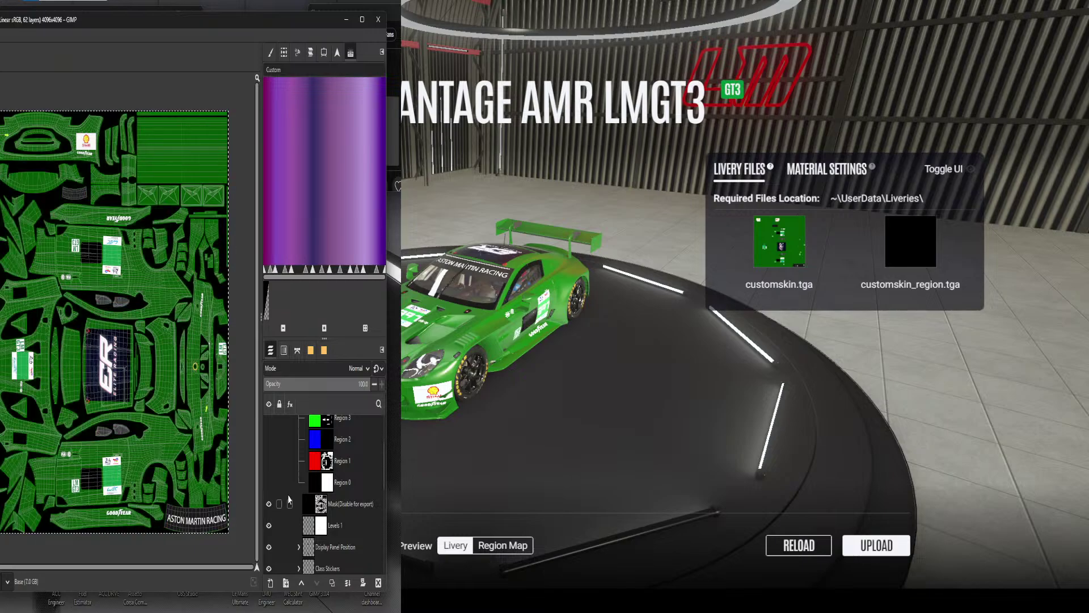
{"action": "scroll", "coordinate": [283, 502], "scroll_direction": "down", "scroll_amount": 5}
{"action": "scroll", "coordinate": [285, 505], "scroll_direction": "down", "scroll_amount": 3}
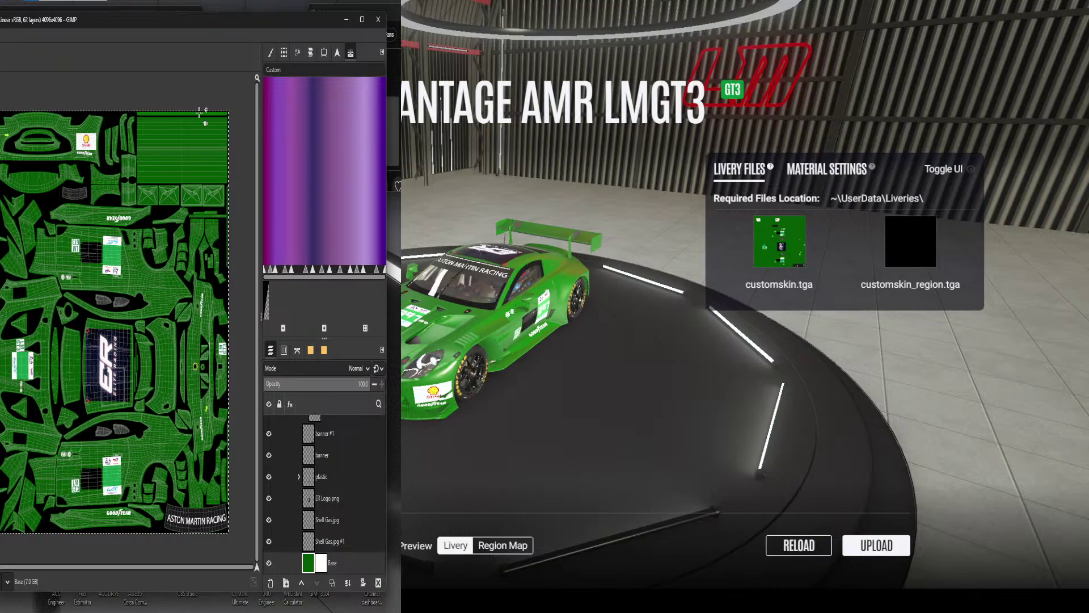
{"action": "left_click_drag", "start_coordinate": [180, 169], "coordinate": [179, 195]}
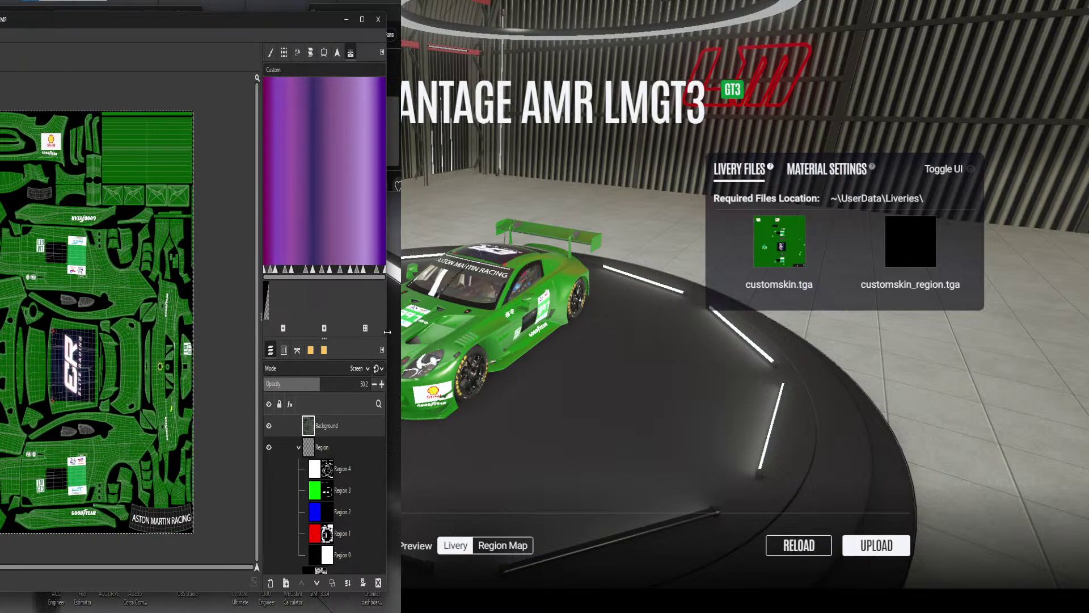
Widen the GIMP window and narrow the layers dock to enlarge the canvas area
{"action": "left_click_drag", "start_coordinate": [386, 332], "coordinate": [401, 338]}
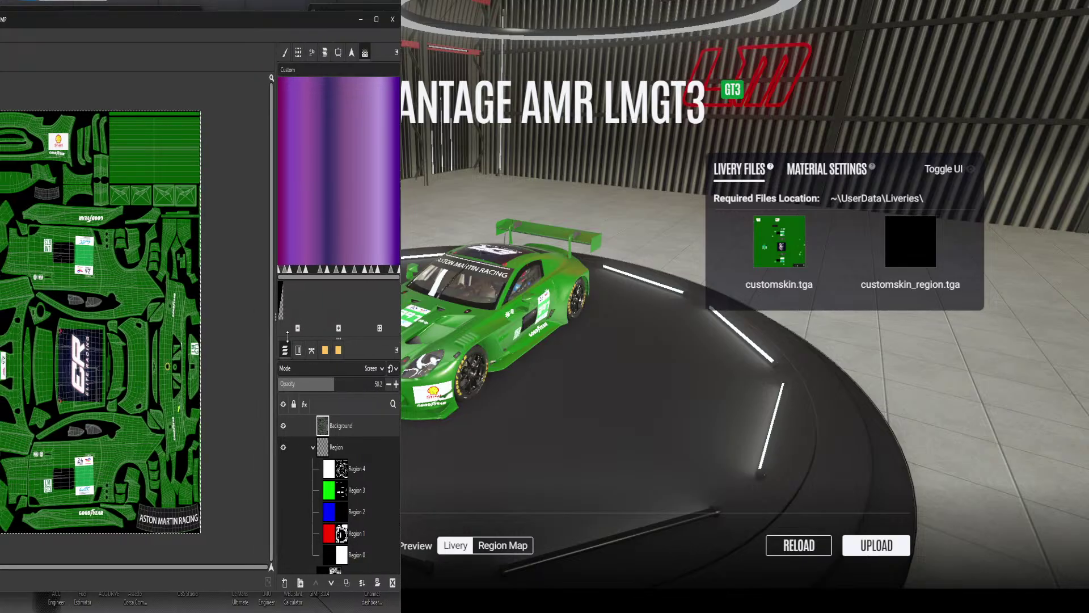
{"action": "left_click_drag", "start_coordinate": [275, 316], "coordinate": [327, 316]}
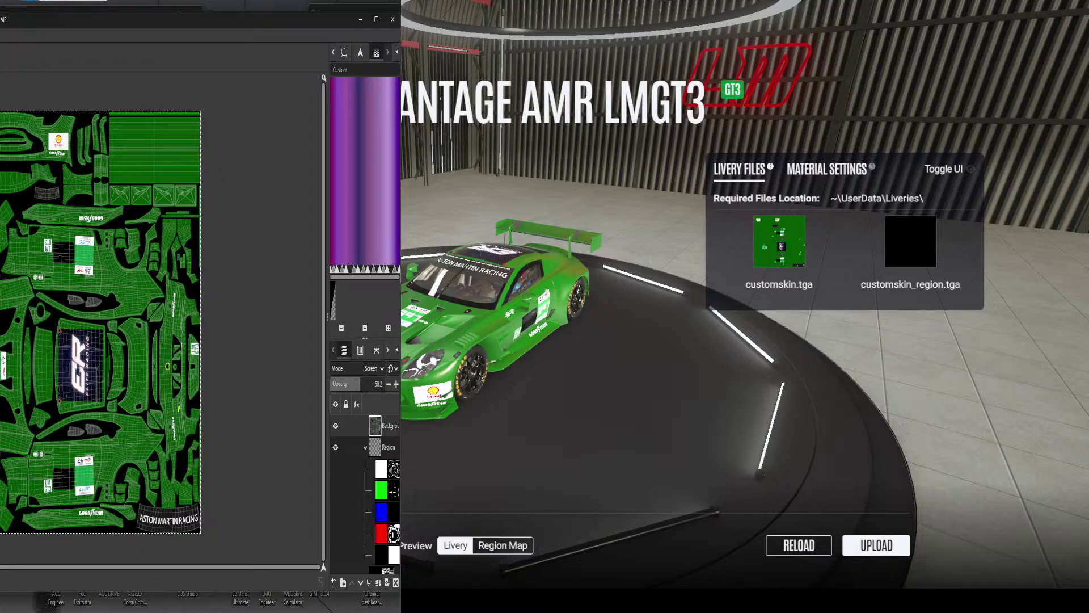
{"action": "scroll", "coordinate": [96, 318], "scroll_direction": "up", "scroll_amount": 1}
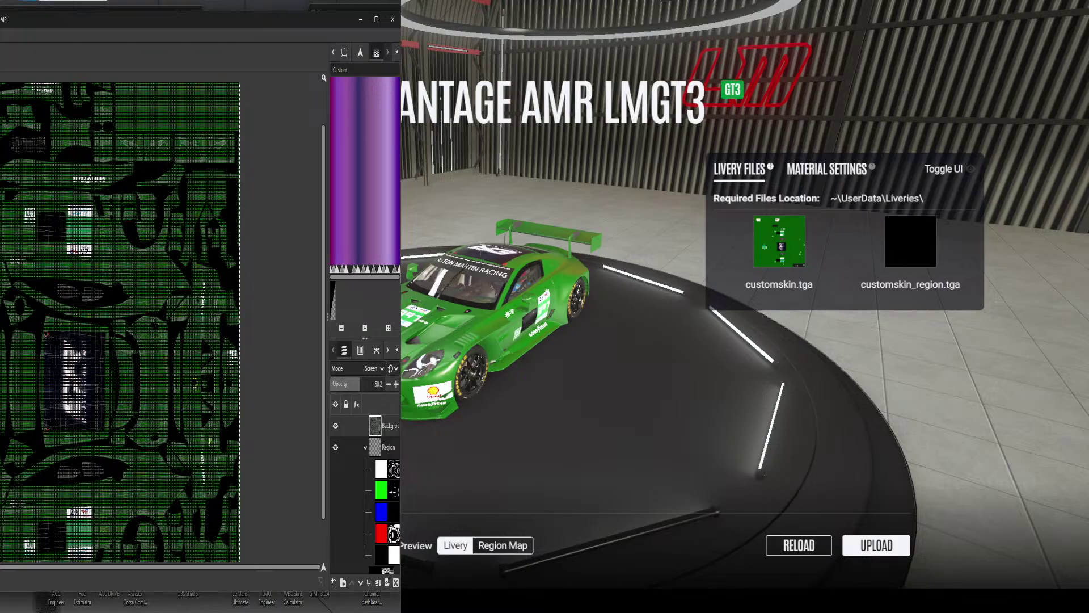
{"action": "scroll", "coordinate": [96, 318], "scroll_direction": "down", "scroll_amount": 1}
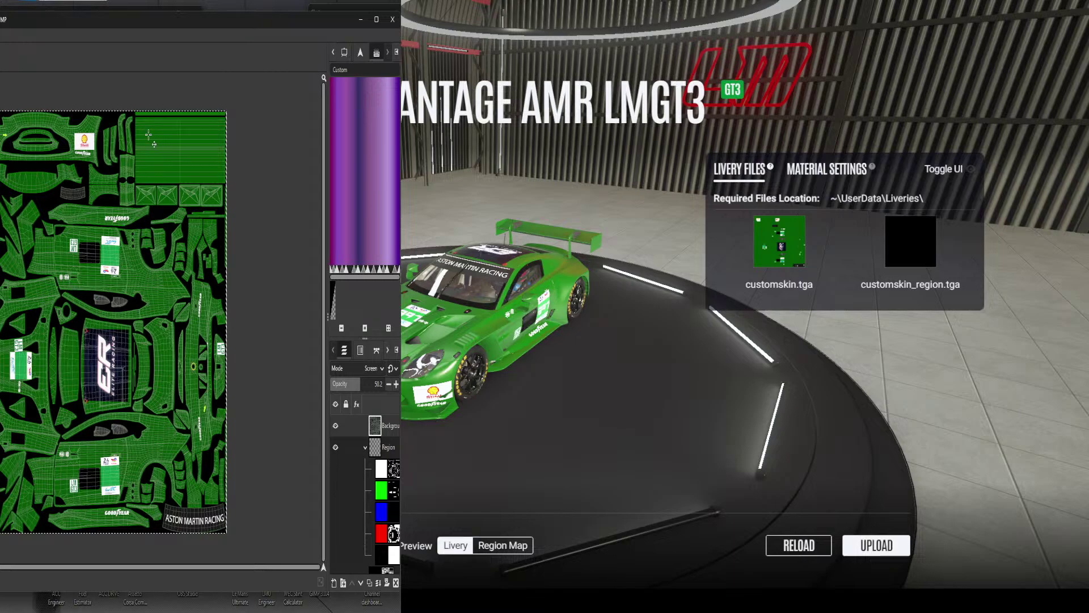
Open ELITE_RACING.png from Pictures, A Sponsor Ready, Sponsors as a new layer in the livery template
{"action": "left_click_drag", "start_coordinate": [149, 123], "coordinate": [176, 124]}
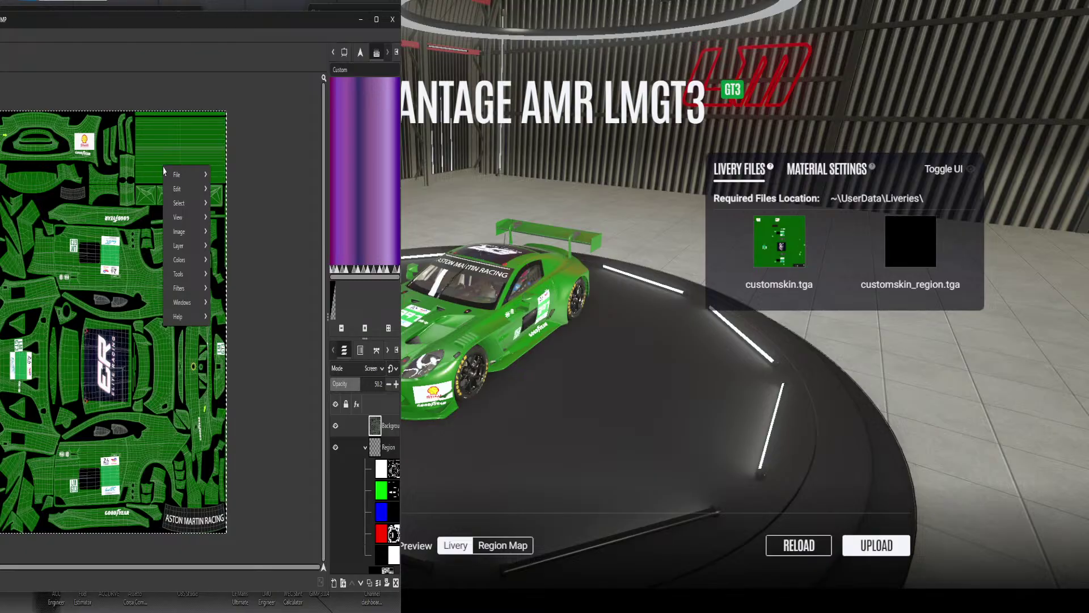
{"action": "left_click", "coordinate": [276, 202]}
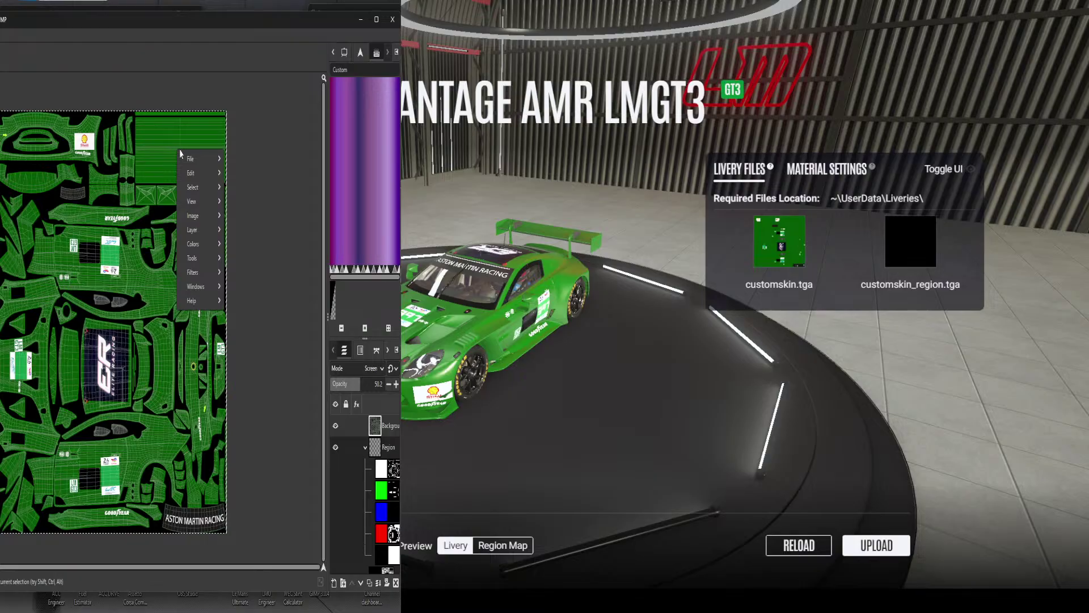
{"action": "mouse_move", "coordinate": [205, 163]}
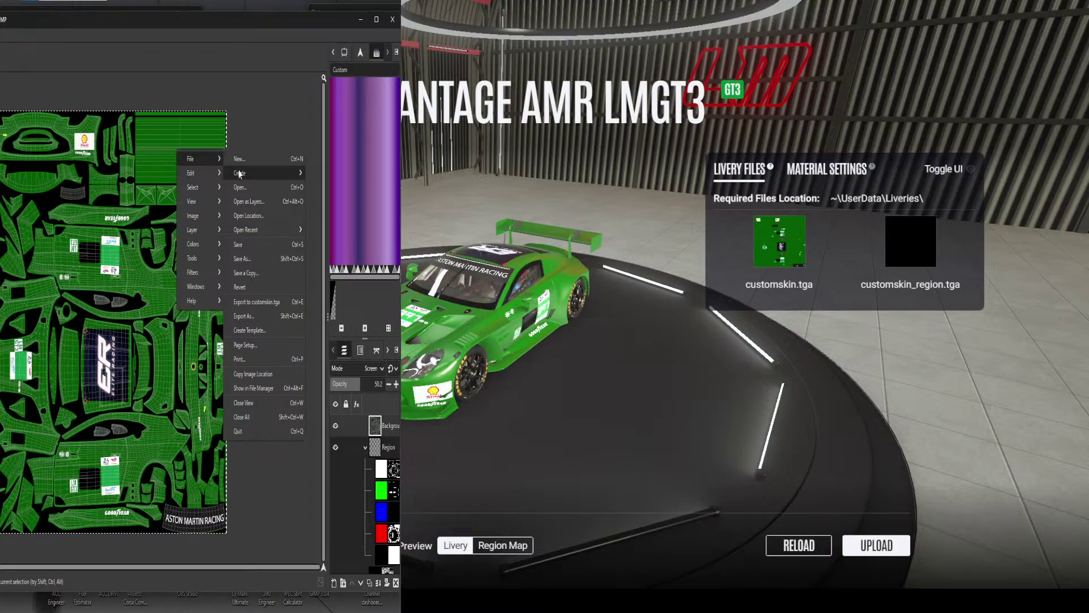
{"action": "left_click", "coordinate": [249, 205]}
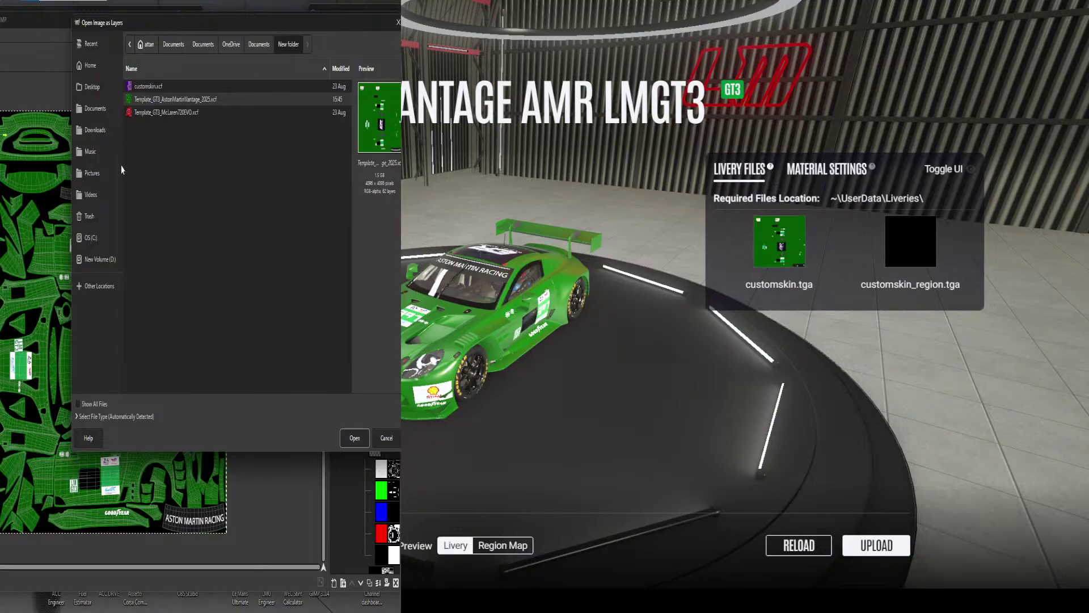
{"action": "left_click", "coordinate": [92, 173]}
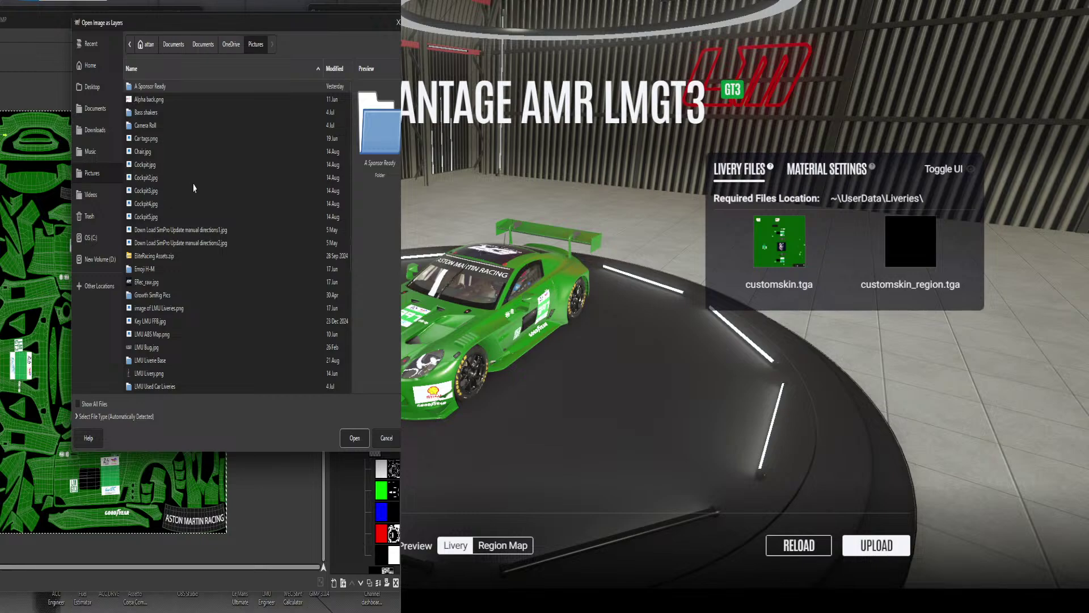
{"action": "double_click", "coordinate": [171, 89]}
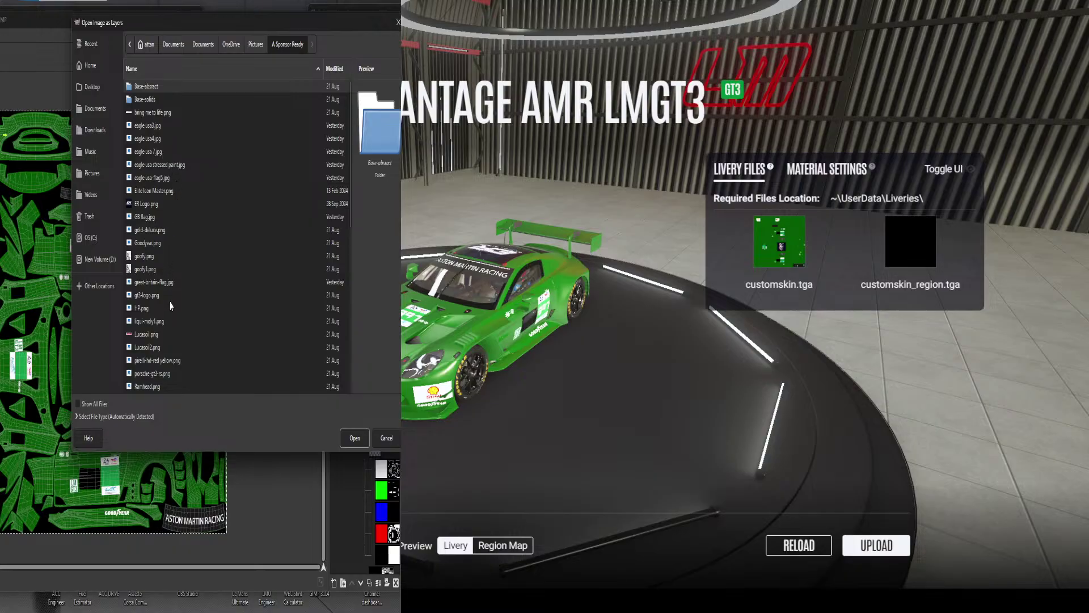
{"action": "scroll", "coordinate": [171, 306], "scroll_direction": "down", "scroll_amount": 2}
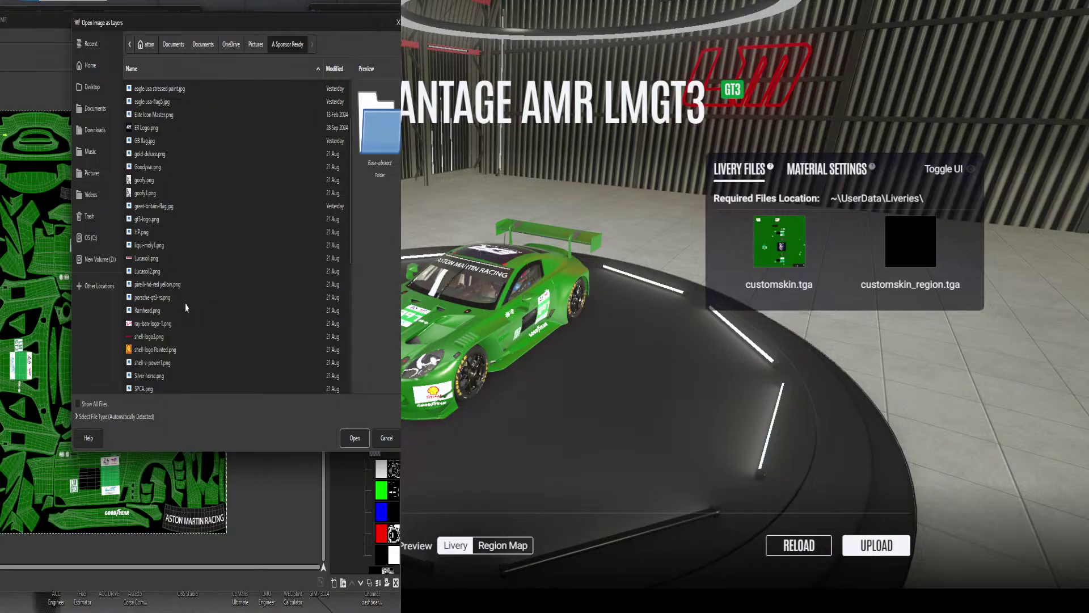
{"action": "scroll", "coordinate": [186, 308], "scroll_direction": "down", "scroll_amount": 2}
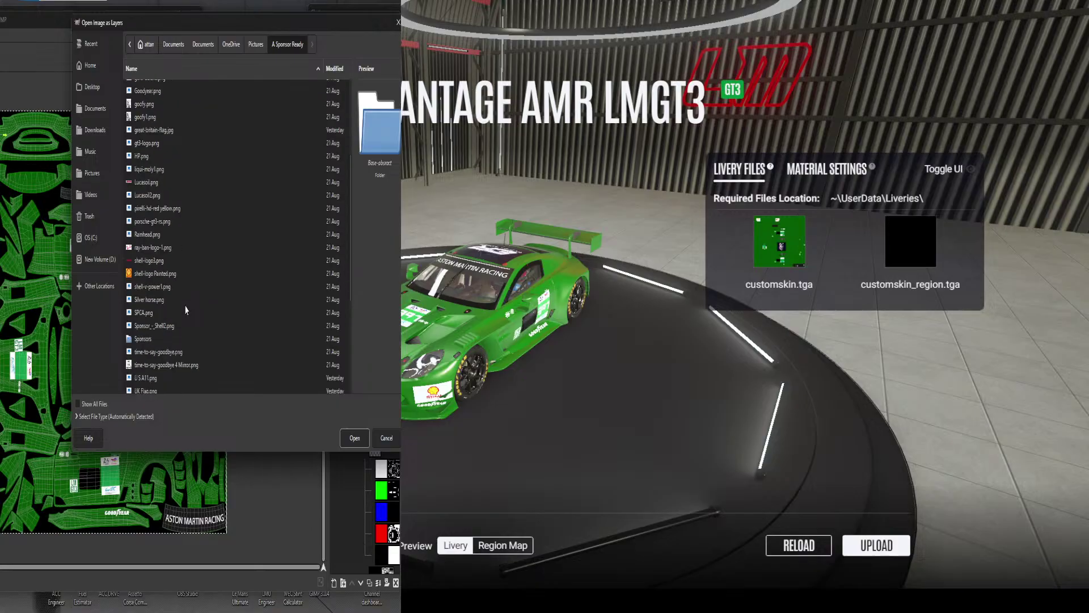
{"action": "scroll", "coordinate": [185, 308], "scroll_direction": "down", "scroll_amount": 1}
{"action": "double_click", "coordinate": [150, 301]}
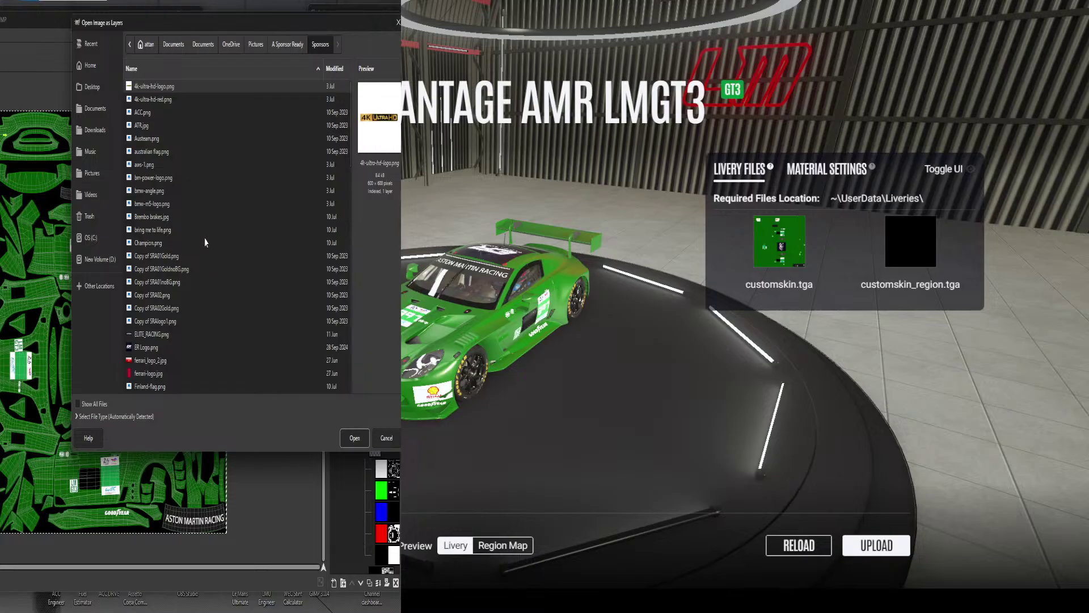
{"action": "left_click", "coordinate": [163, 334]}
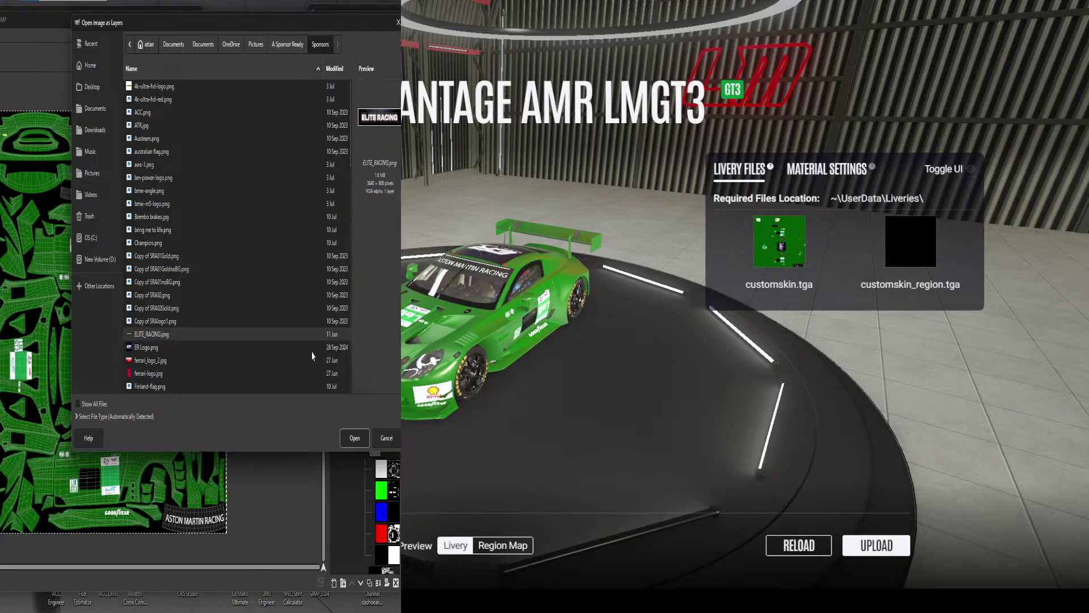
{"action": "left_click", "coordinate": [348, 439]}
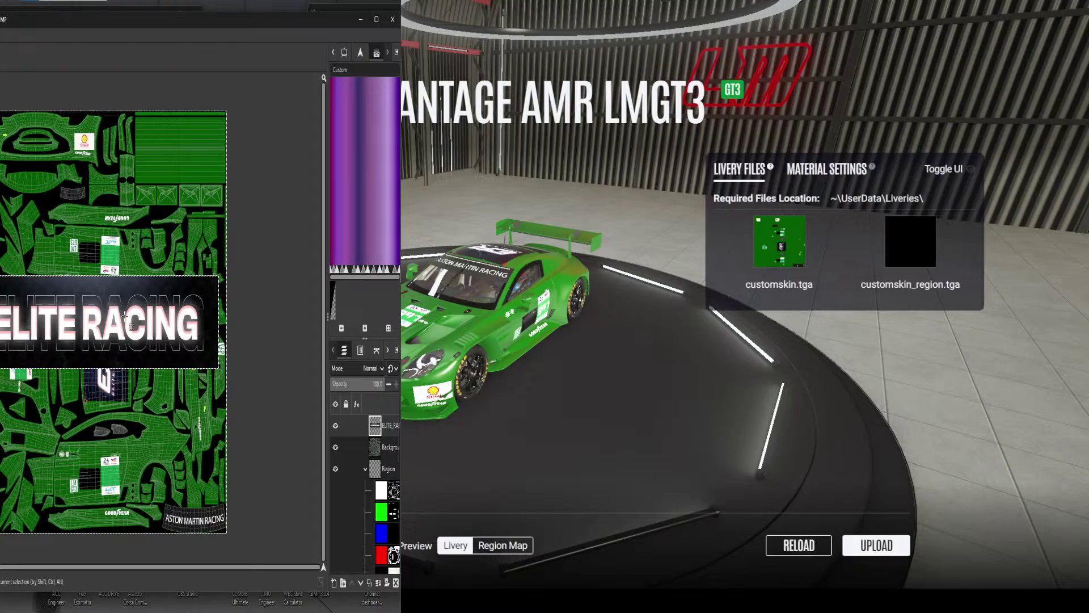
{"action": "right_click", "coordinate": [125, 319]}
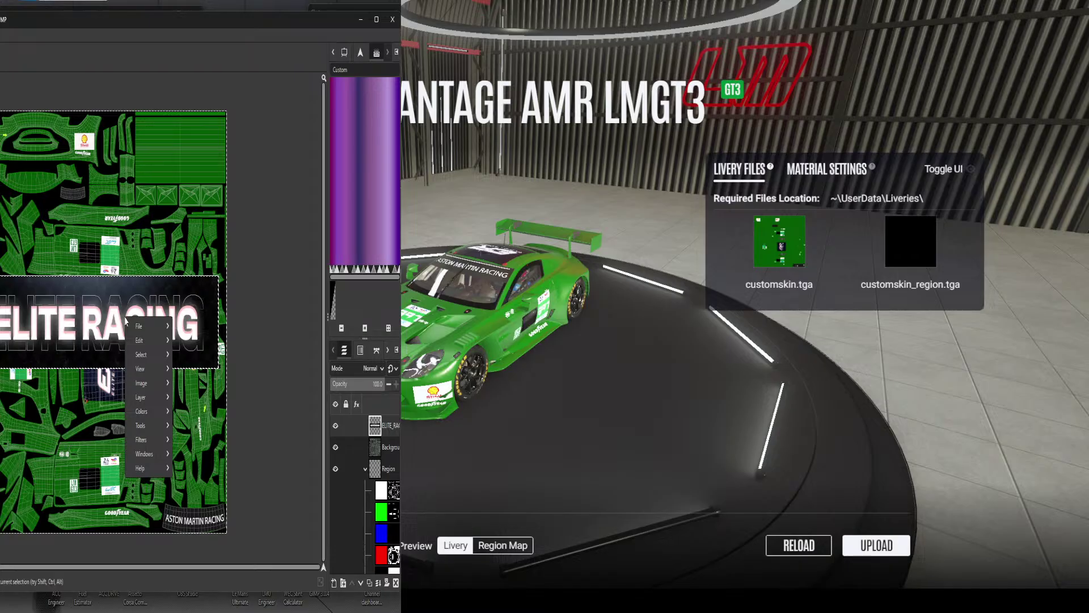
{"action": "mouse_move", "coordinate": [152, 328]}
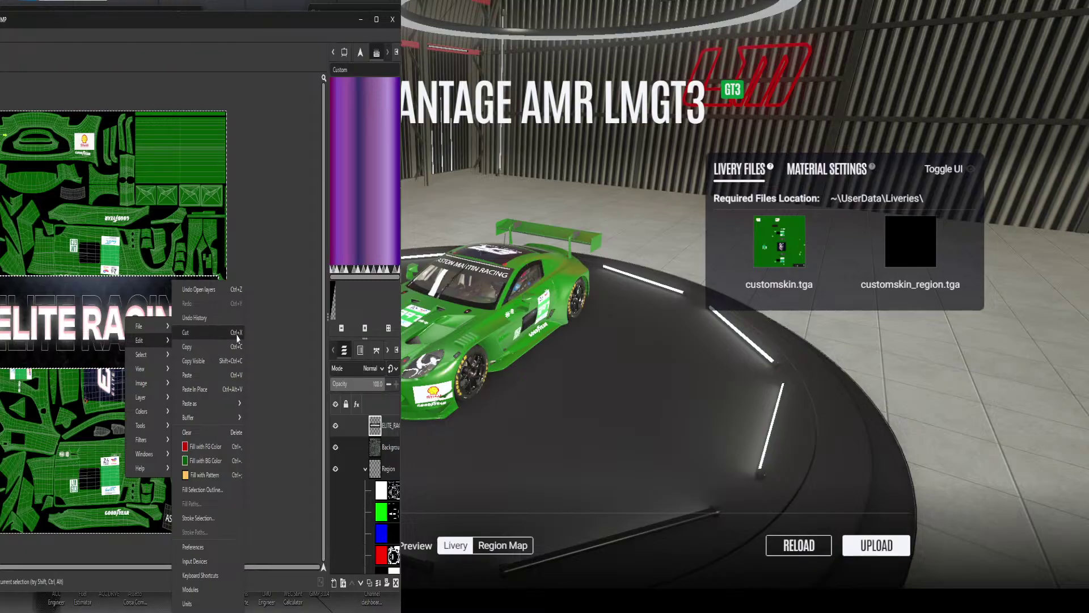
{"action": "left_click", "coordinate": [292, 339]}
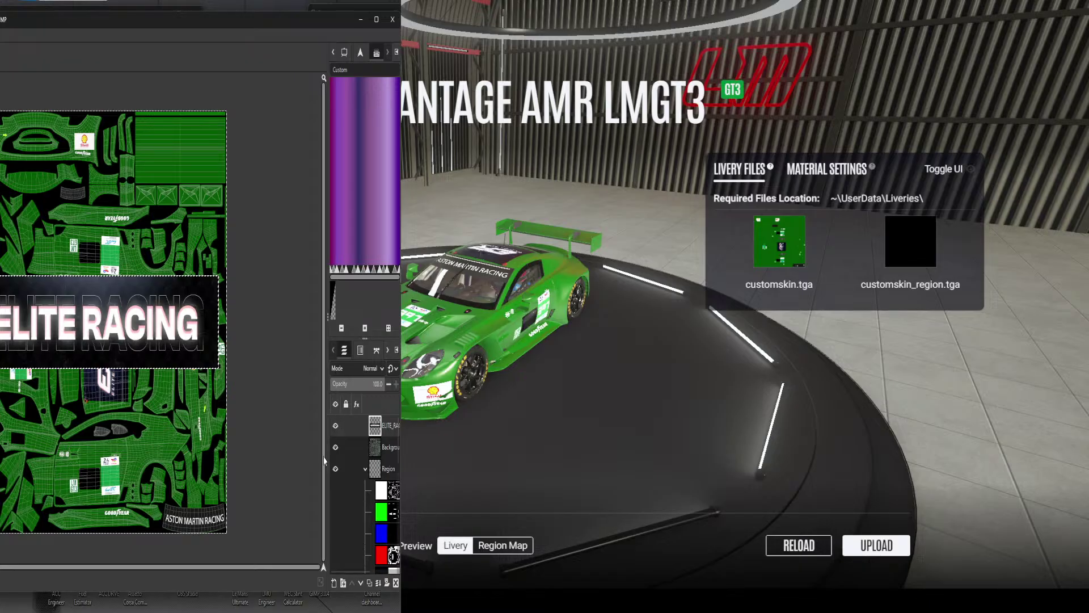
Widen the layers dock and scale the ELITE_RACING.png layer to a width of 700 px
{"action": "left_click_drag", "start_coordinate": [325, 461], "coordinate": [266, 449]}
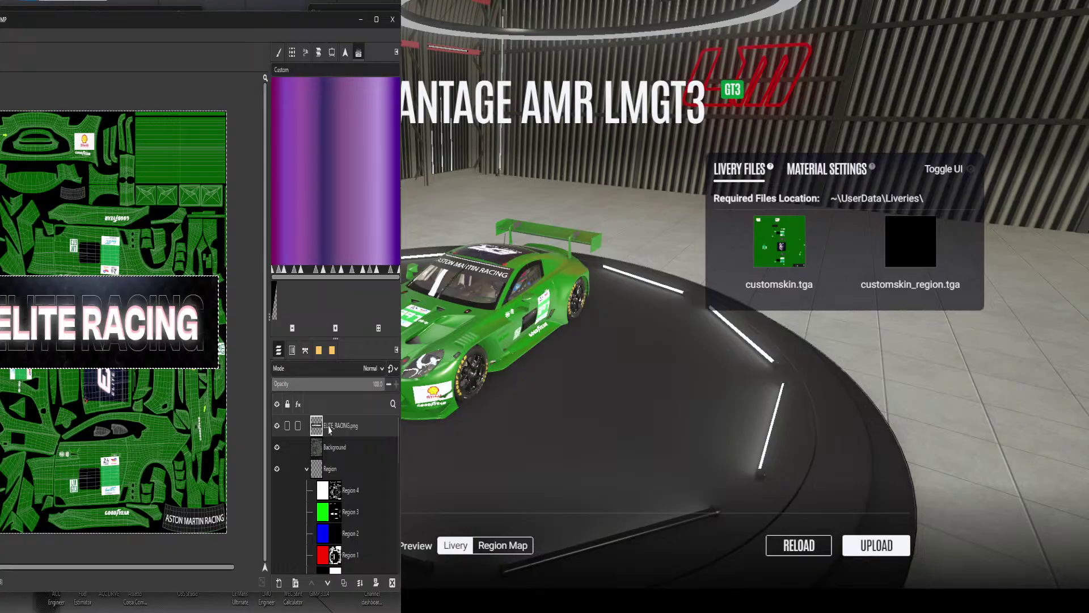
{"action": "right_click", "coordinate": [332, 429]}
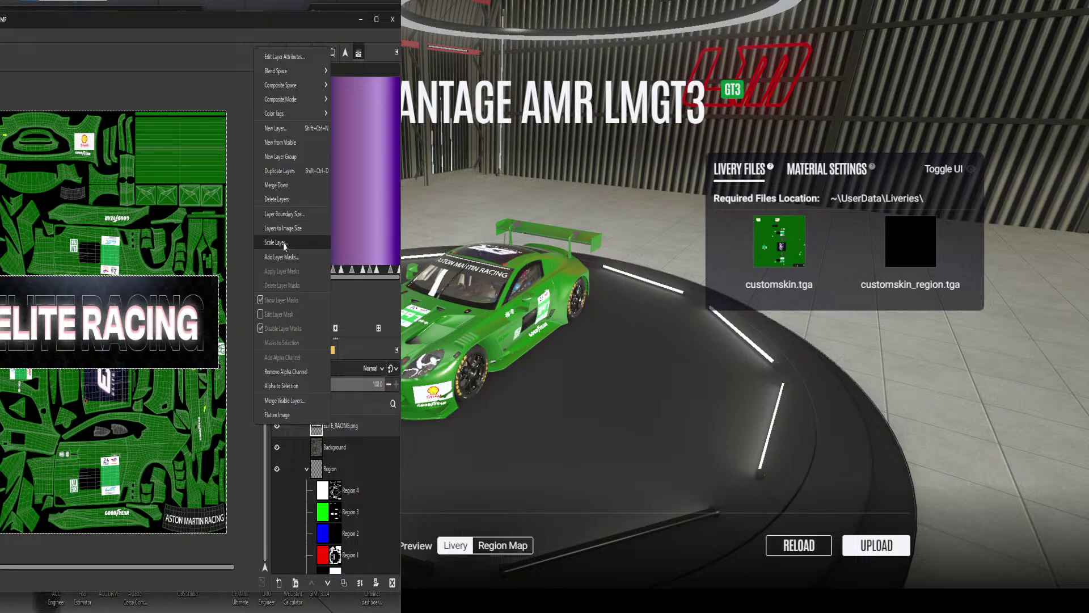
{"action": "left_click", "coordinate": [284, 246]}
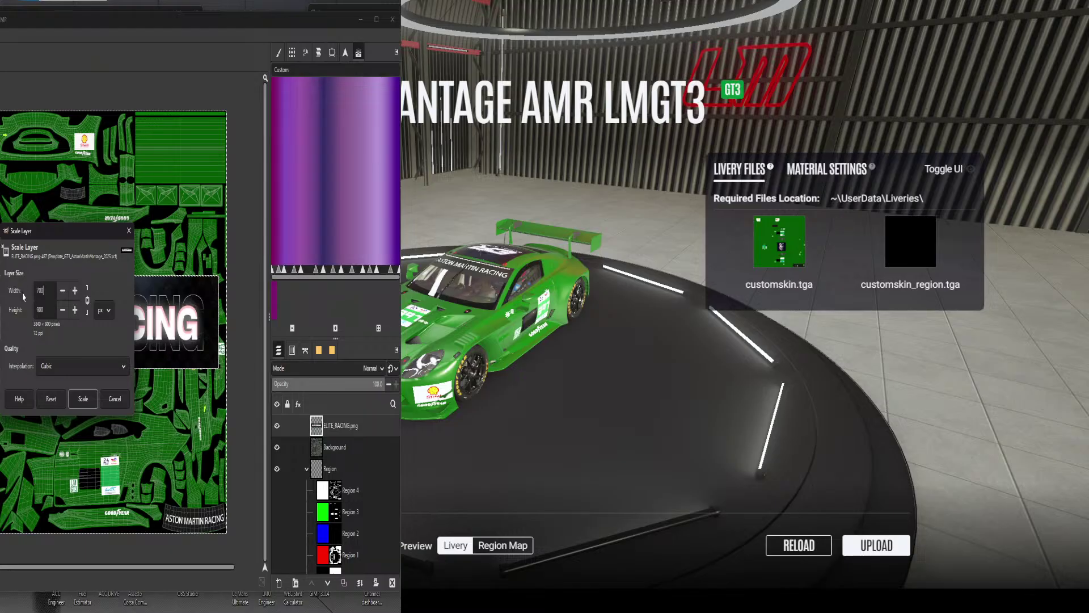
{"action": "left_click", "coordinate": [84, 400]}
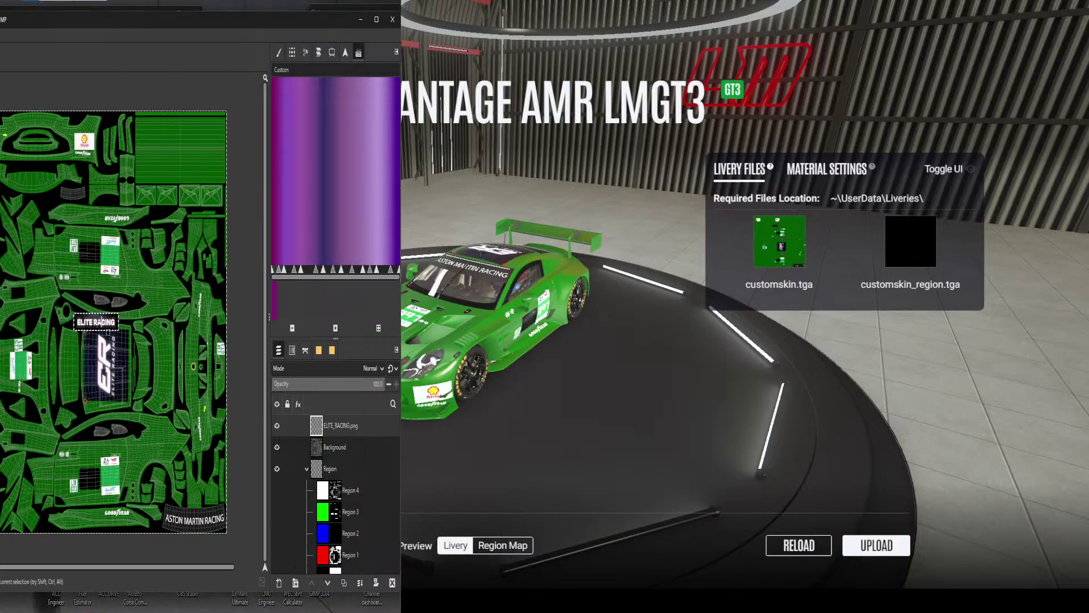
Rescale the ELITE_RACING.png layer to a width of 850 px with proportions linked
{"action": "right_click", "coordinate": [341, 430]}
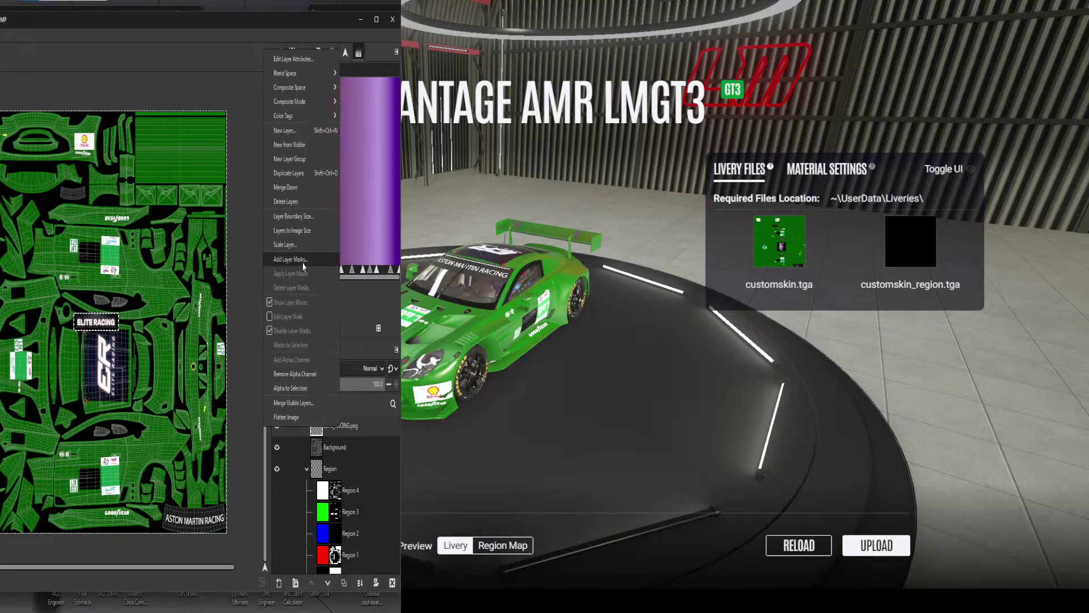
{"action": "left_click", "coordinate": [286, 247]}
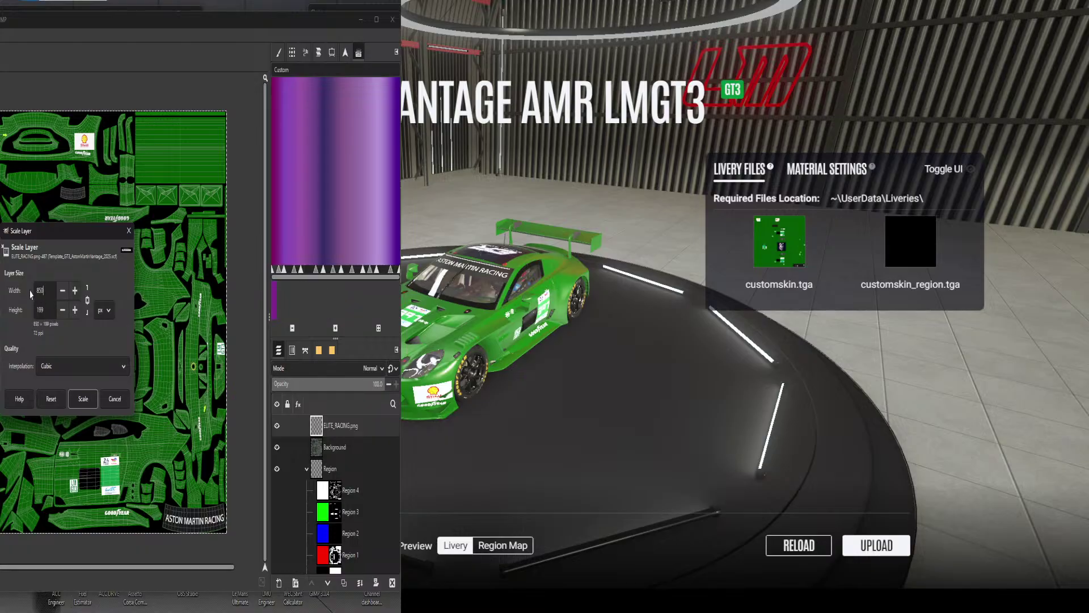
{"action": "left_click", "coordinate": [85, 397]}
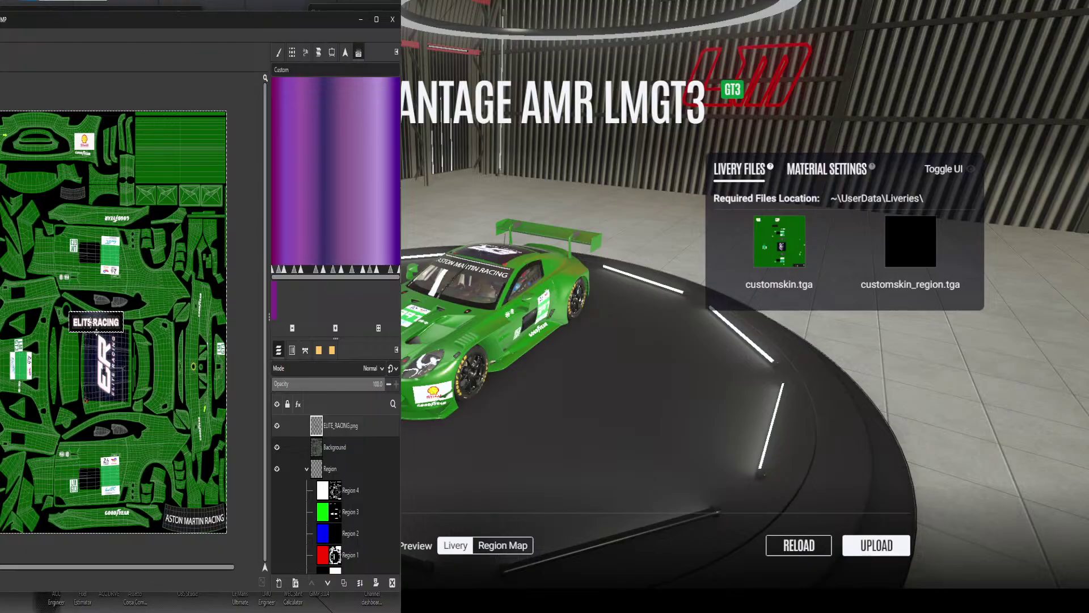
Move the ELITE RACING logo onto the large rear wing panel of the template and nudge it slightly upward
{"action": "left_click_drag", "start_coordinate": [101, 323], "coordinate": [183, 142]}
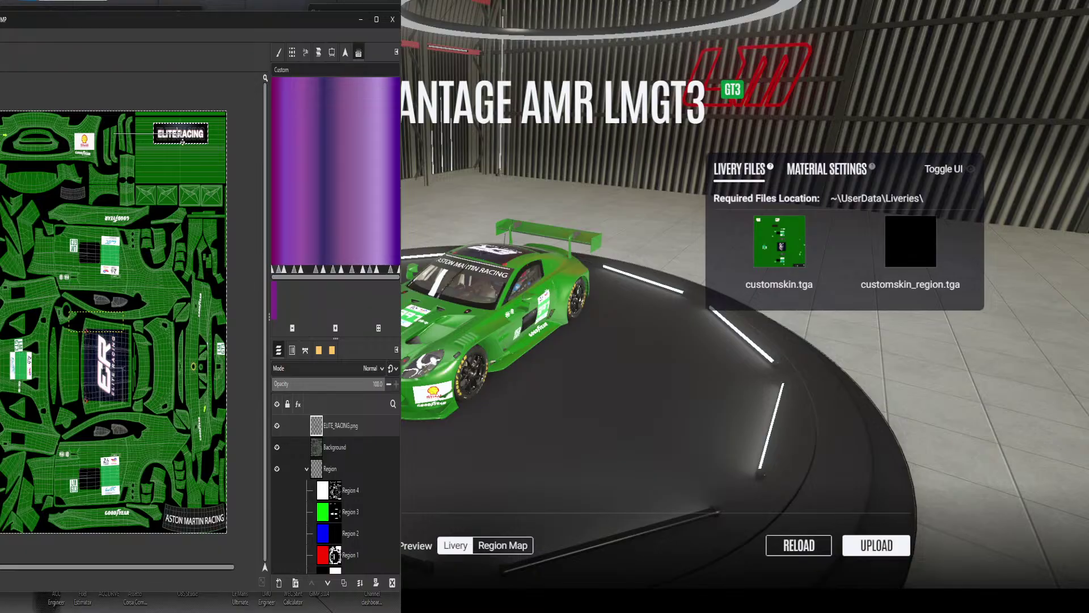
{"action": "key", "text": "Up"}
{"action": "key", "text": "Up"}
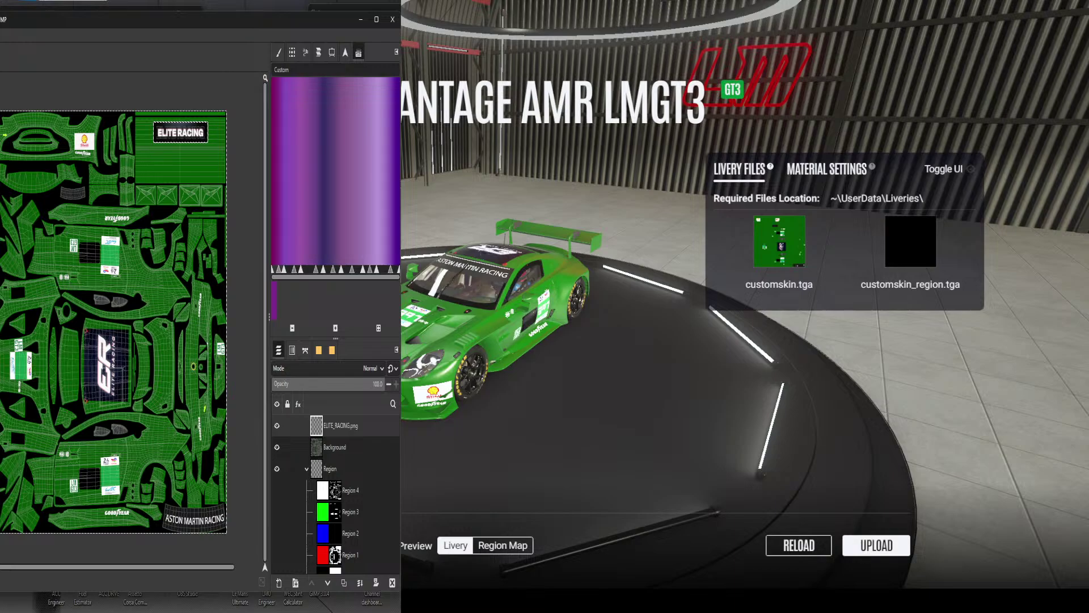
{"action": "key", "text": "shift+r"}
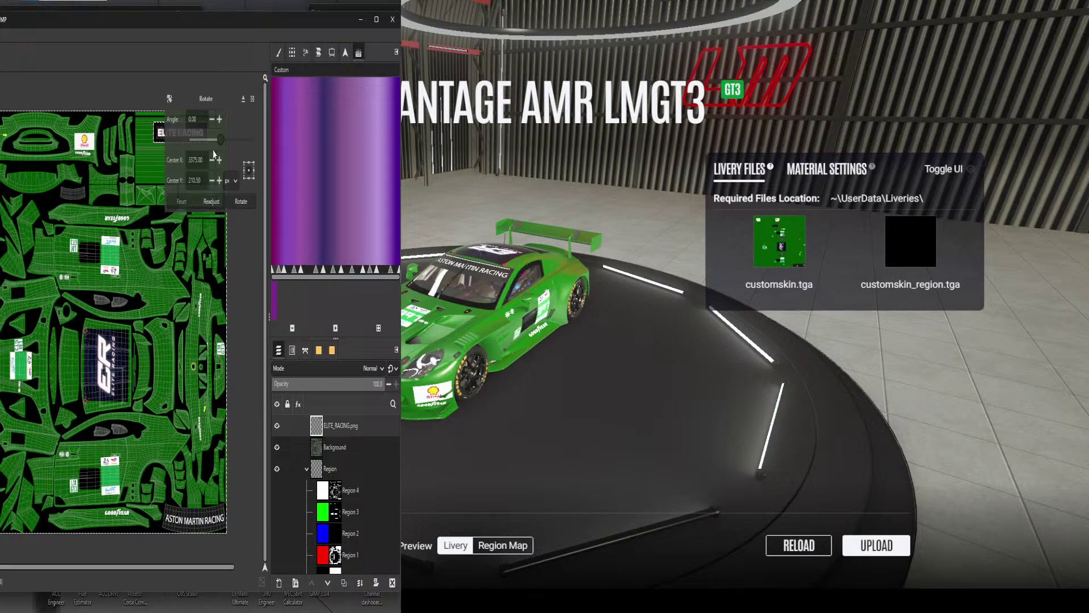
{"action": "left_click_drag", "start_coordinate": [220, 140], "coordinate": [217, 145]}
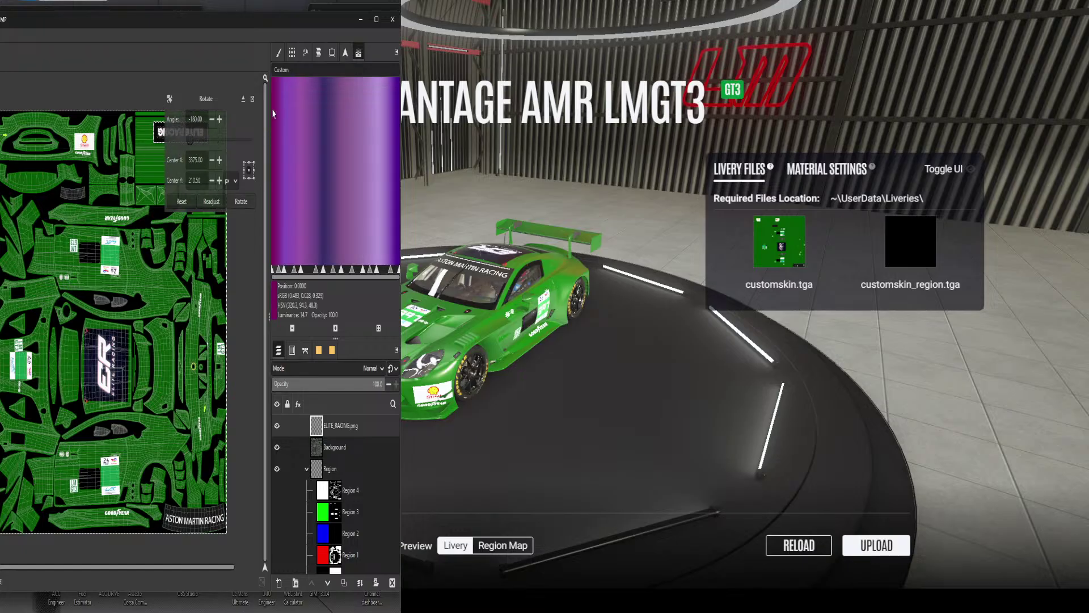
{"action": "left_click", "coordinate": [252, 100]}
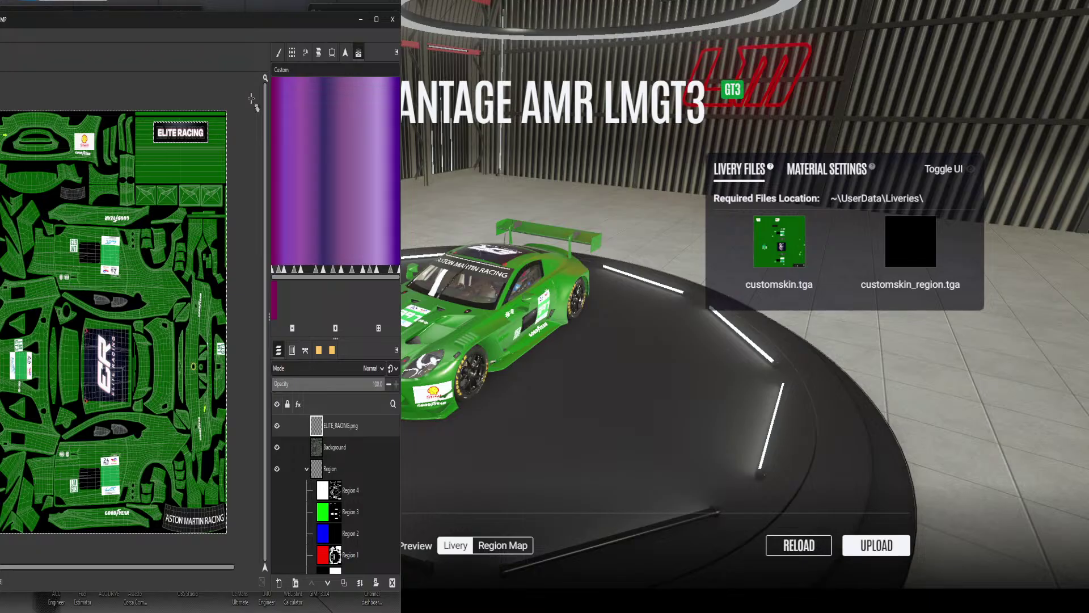
{"action": "right_click", "coordinate": [193, 136]}
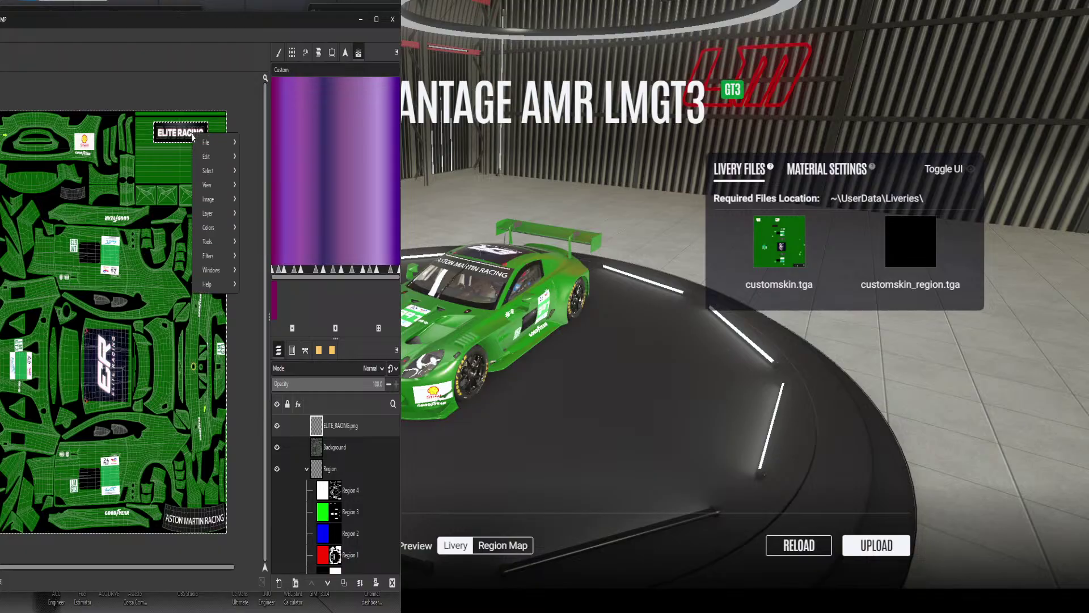
{"action": "left_click", "coordinate": [192, 134]}
{"action": "left_click", "coordinate": [193, 137]}
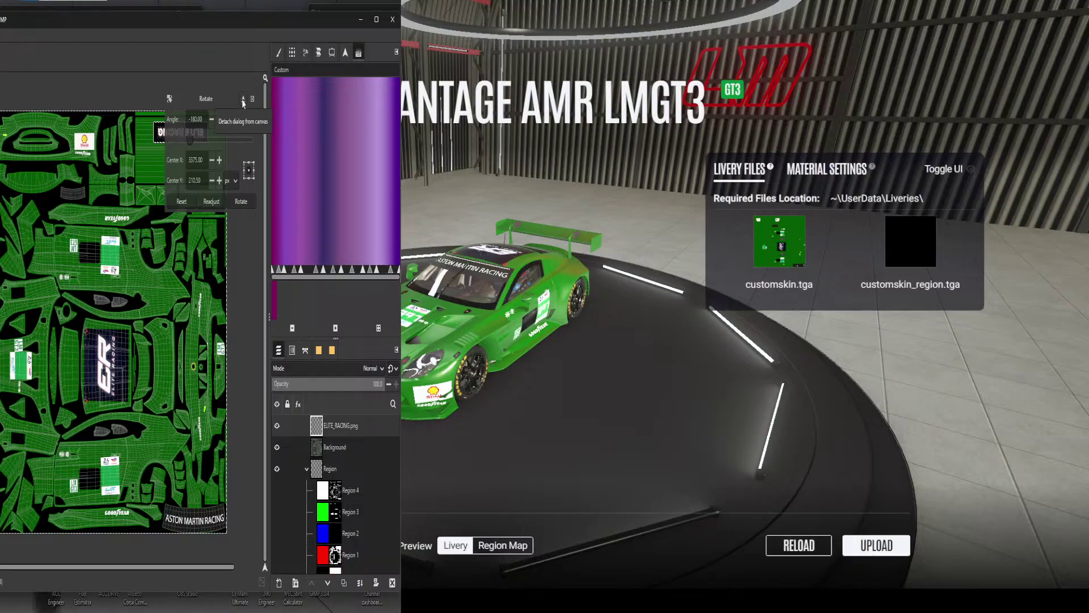
{"action": "key", "text": "Escape"}
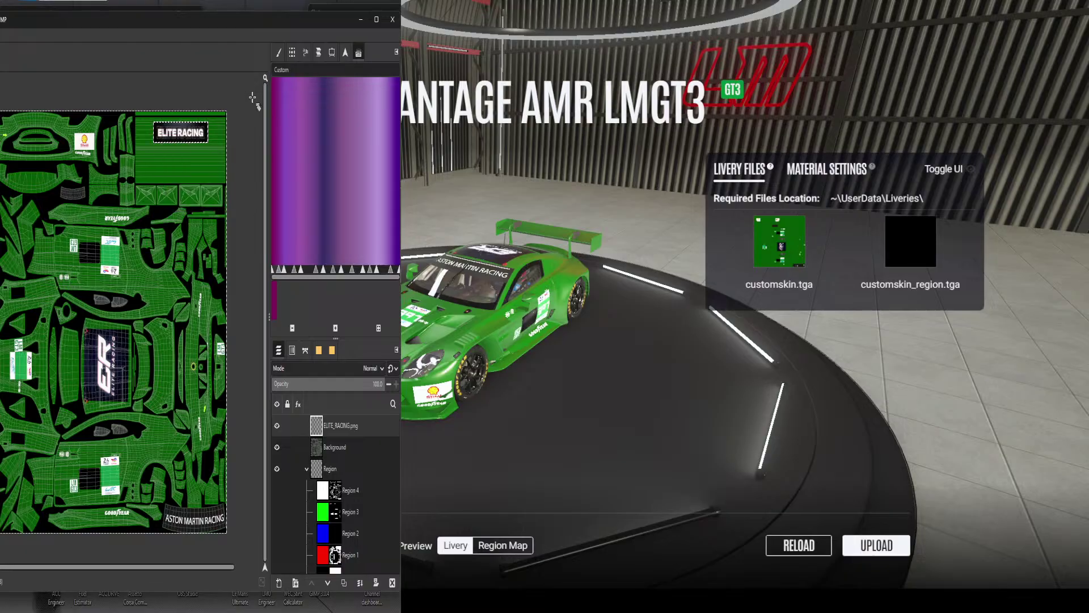
Rotate the ELITE RACING logo on the rear wing panel by -180 degrees and apply the rotation
{"action": "left_click", "coordinate": [188, 136]}
{"action": "left_click_drag", "start_coordinate": [219, 144], "coordinate": [180, 142]}
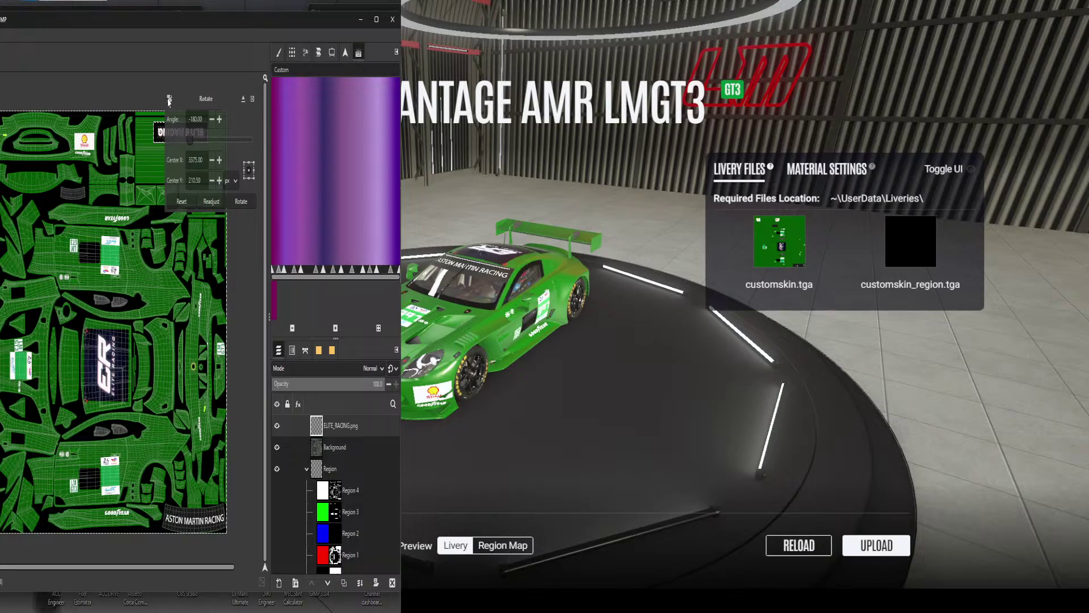
{"action": "left_click", "coordinate": [238, 201]}
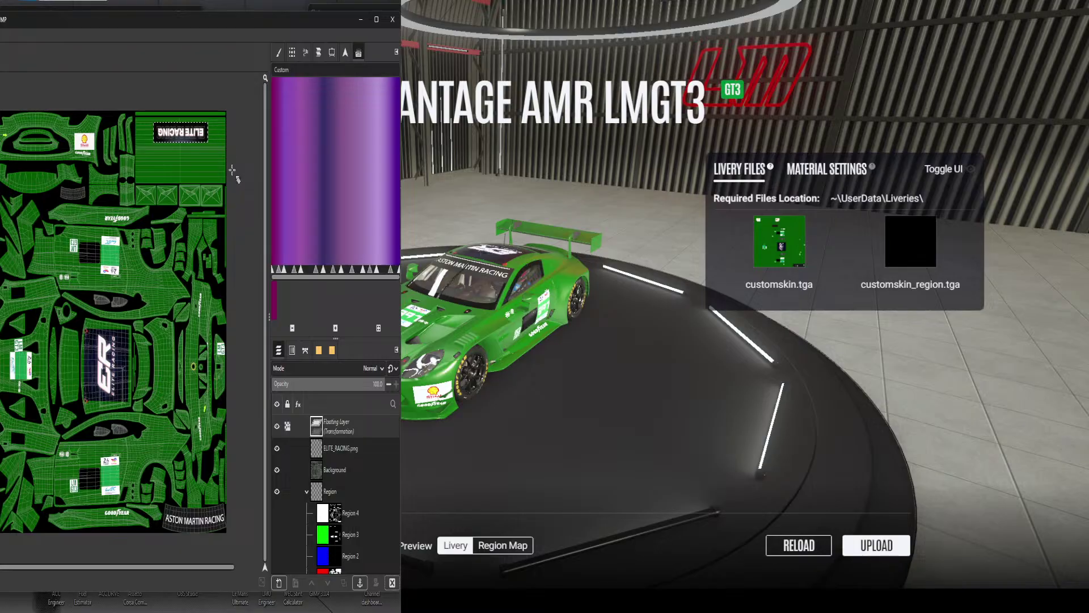
{"action": "left_click", "coordinate": [197, 141]}
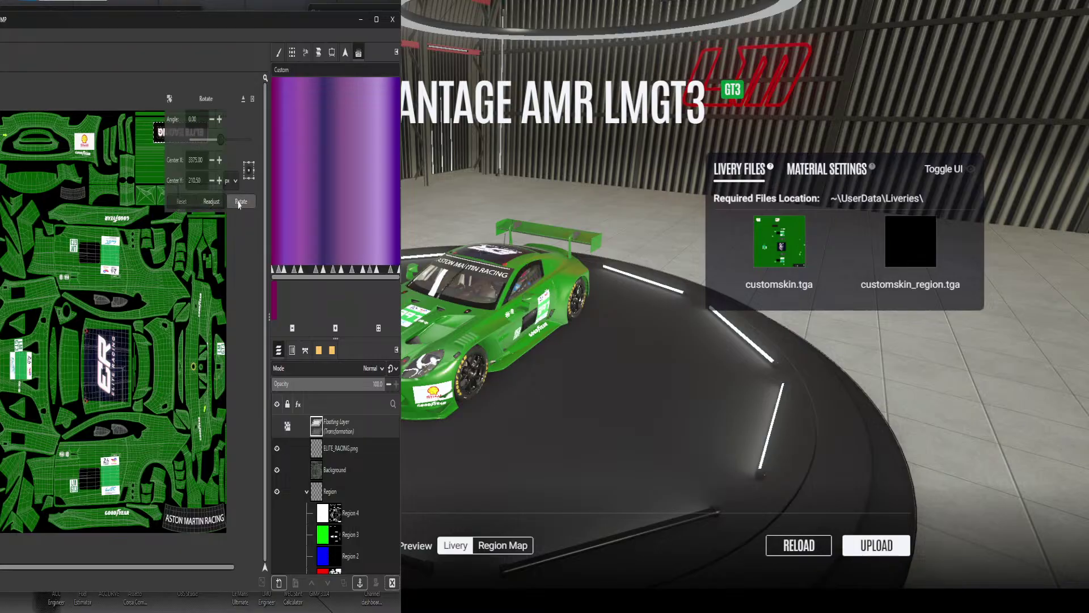
{"action": "left_click", "coordinate": [240, 202]}
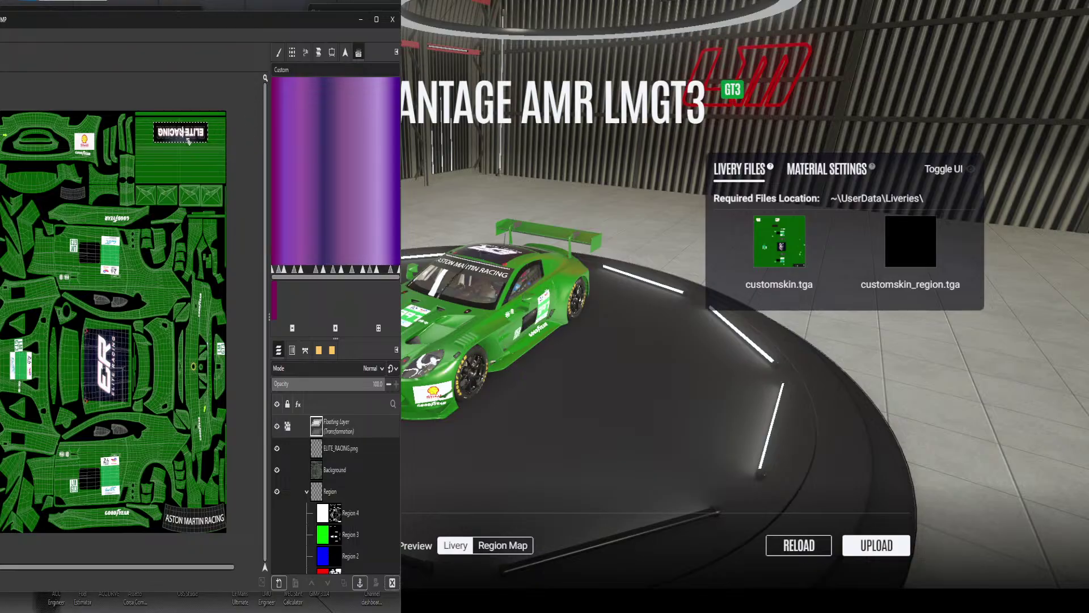
{"action": "left_click", "coordinate": [188, 140]}
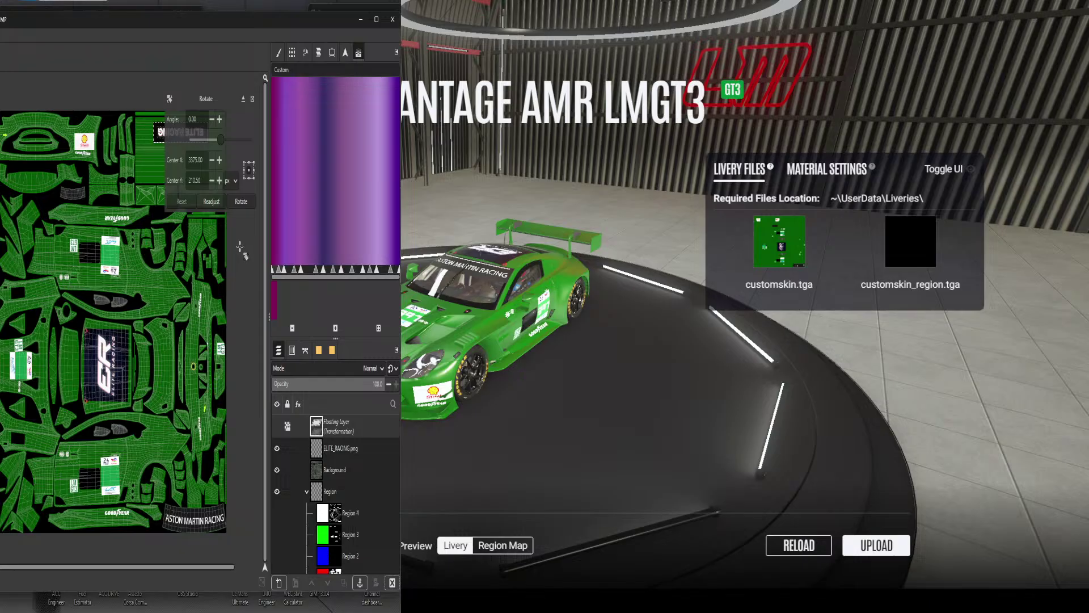
{"action": "left_click", "coordinate": [253, 99]}
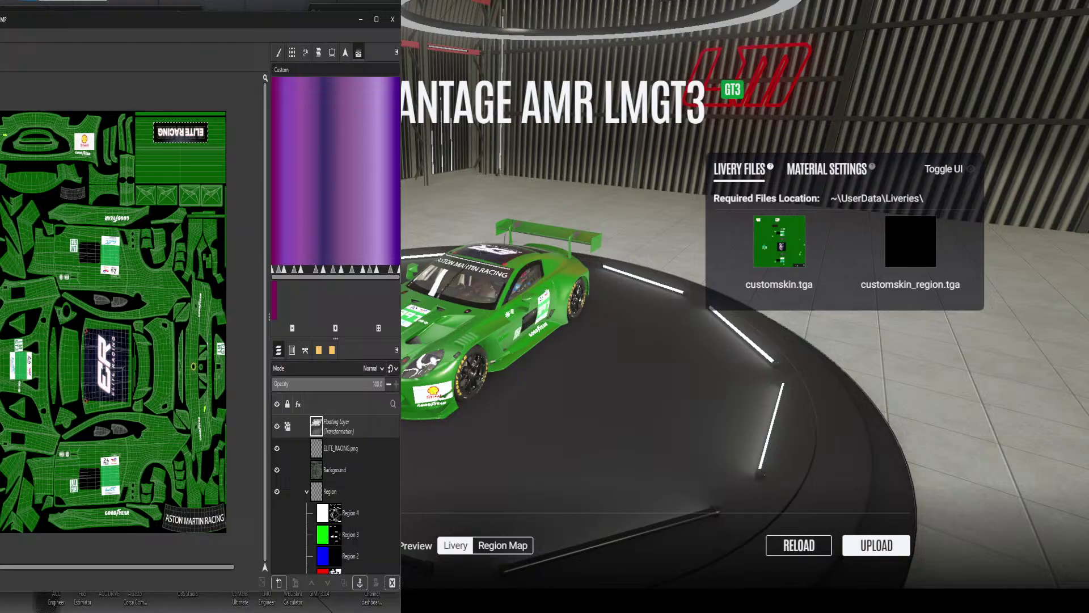
Export the livery over customskin.tga, reload it in Le Mans Ultimate and inspect the logo on the rear wing
{"action": "key", "text": "ctrl+e"}
{"action": "left_click_drag", "start_coordinate": [618, 224], "coordinate": [560, 336]}
{"action": "left_click_drag", "start_coordinate": [678, 356], "coordinate": [551, 379]}
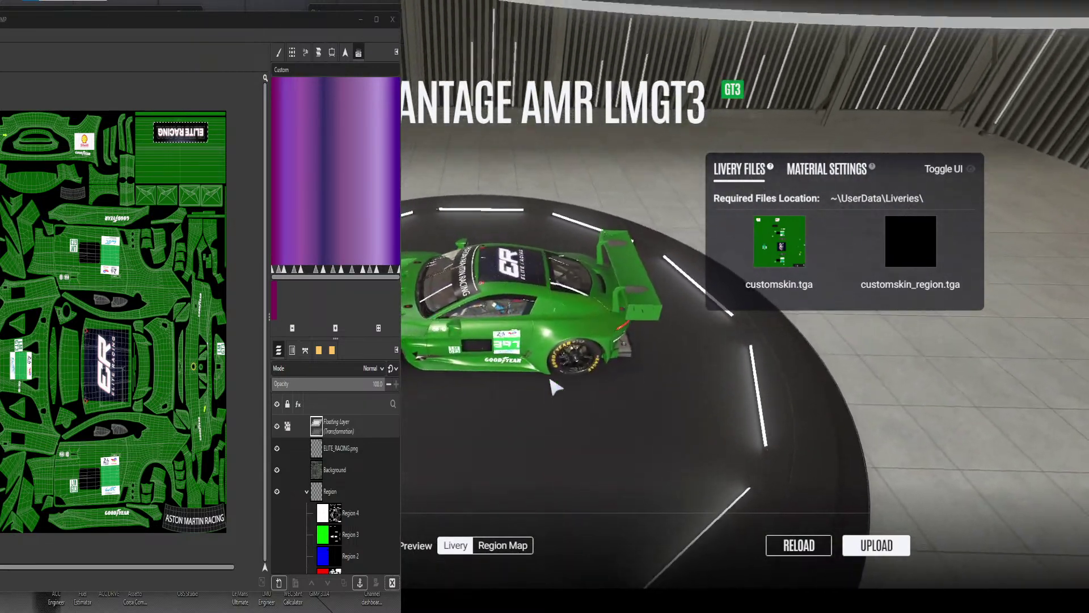
{"action": "left_click", "coordinate": [797, 545]}
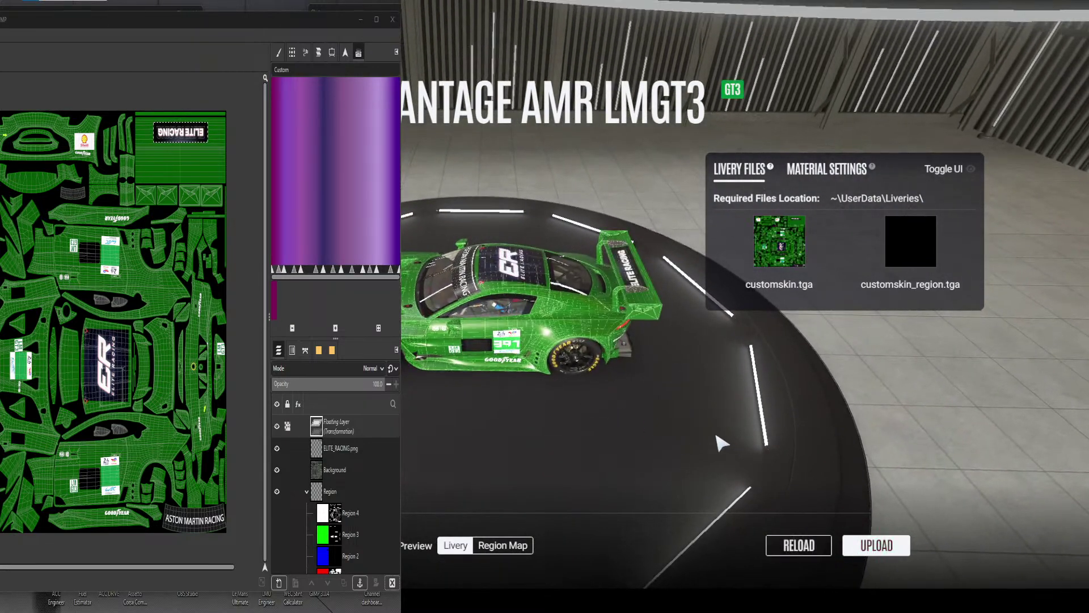
{"action": "left_click_drag", "start_coordinate": [658, 363], "coordinate": [530, 344]}
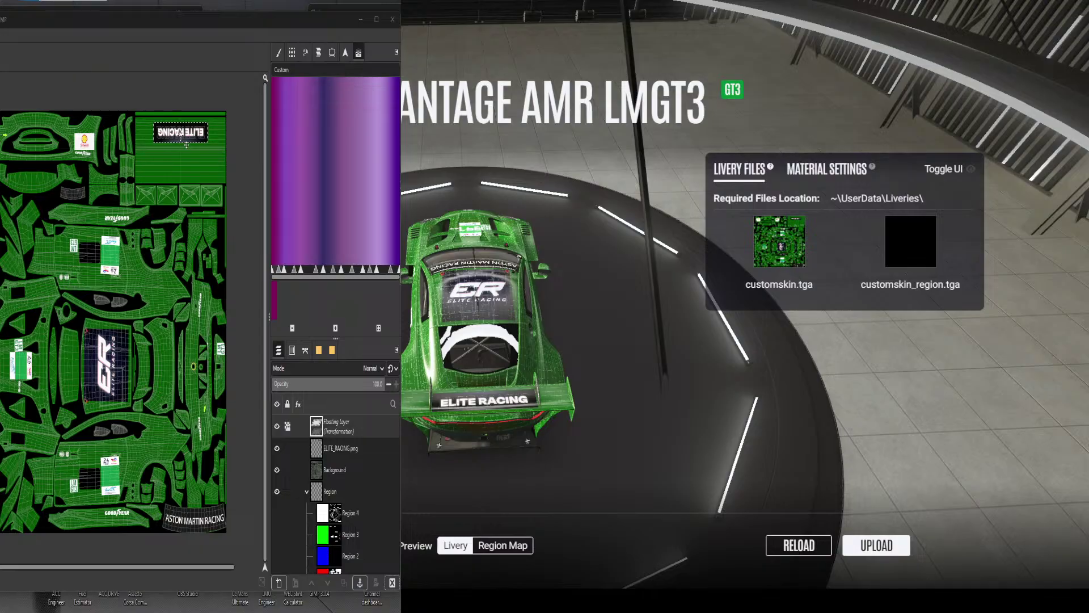
{"action": "left_click_drag", "start_coordinate": [582, 307], "coordinate": [561, 300]}
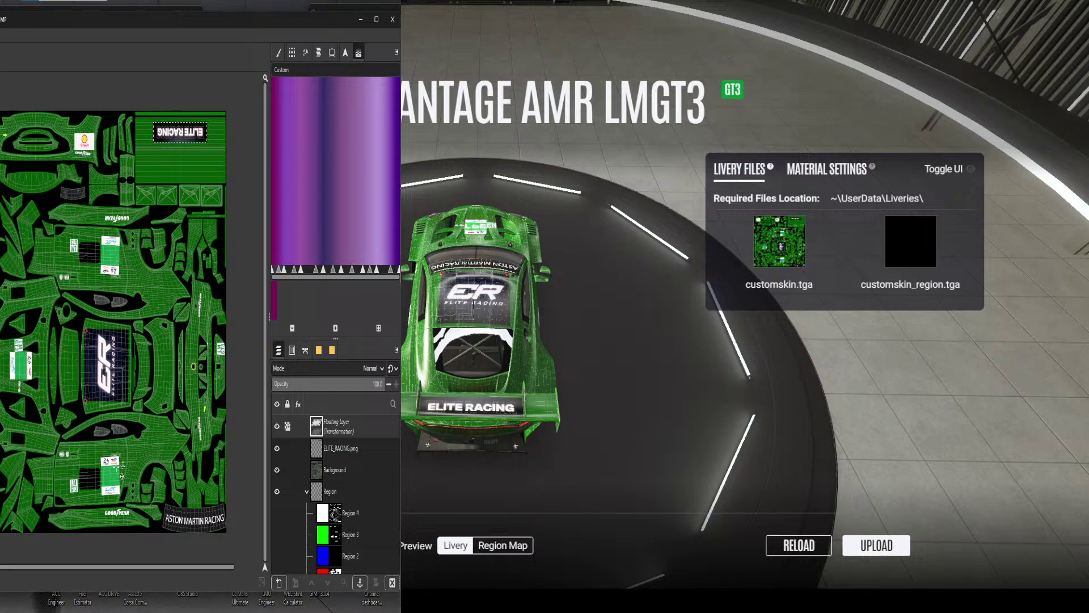
Export customskin.tga from GIMP once more and reload the livery in Le Mans Ultimate
{"action": "mouse_move", "coordinate": [113, 612]}
{"action": "key", "text": "ctrl+e"}
{"action": "left_click", "coordinate": [799, 548]}
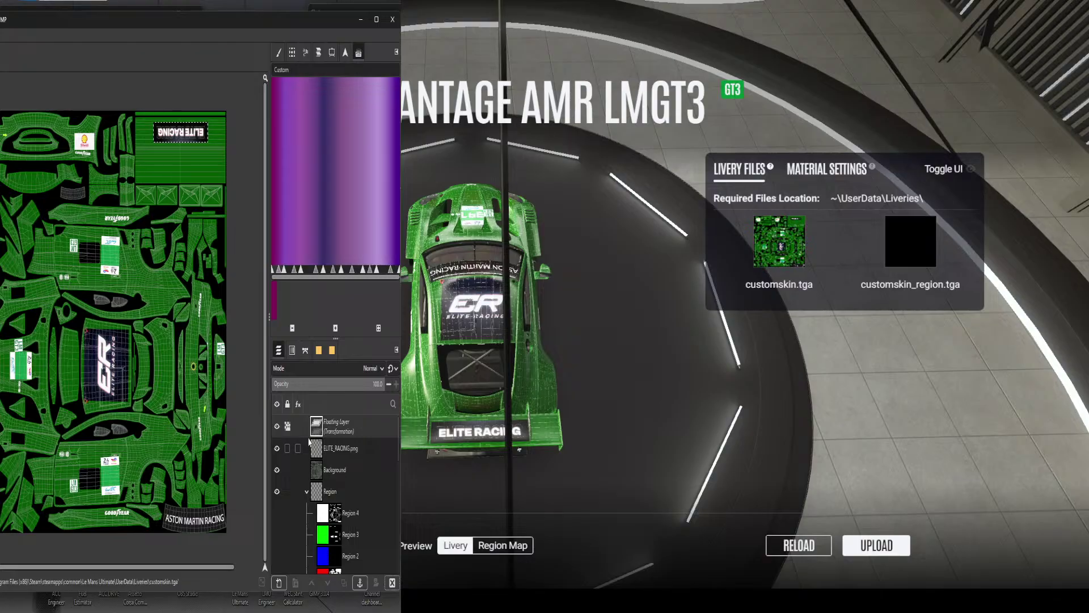
In GIMP, hide the Background wireframe and Mask (Disable for export) layers and anchor the floating ELITE RACING logo
{"action": "left_click", "coordinate": [277, 428]}
{"action": "left_click", "coordinate": [276, 429]}
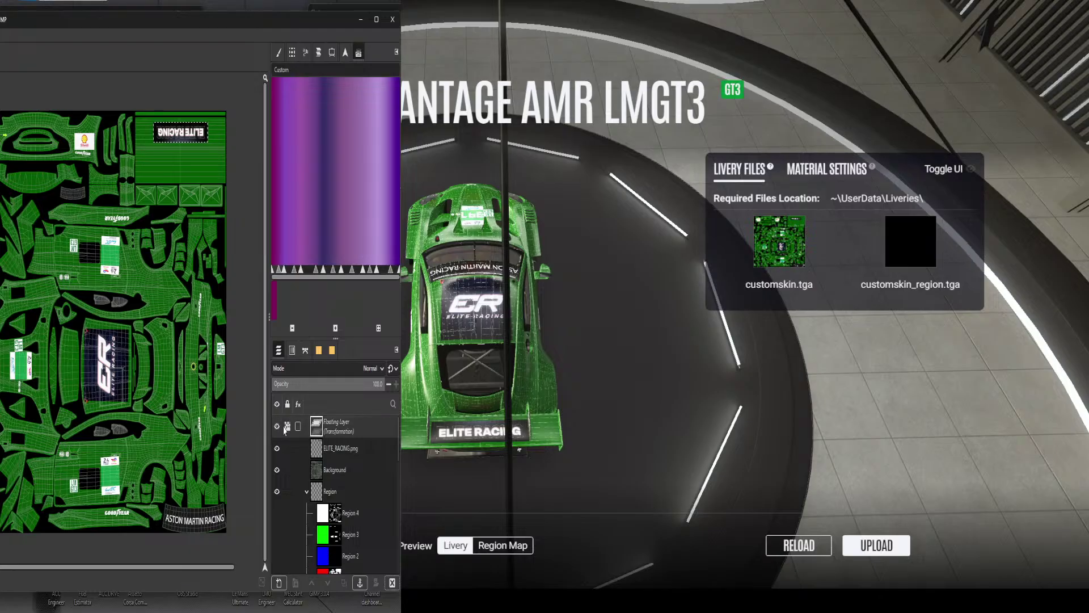
{"action": "left_click", "coordinate": [277, 470]}
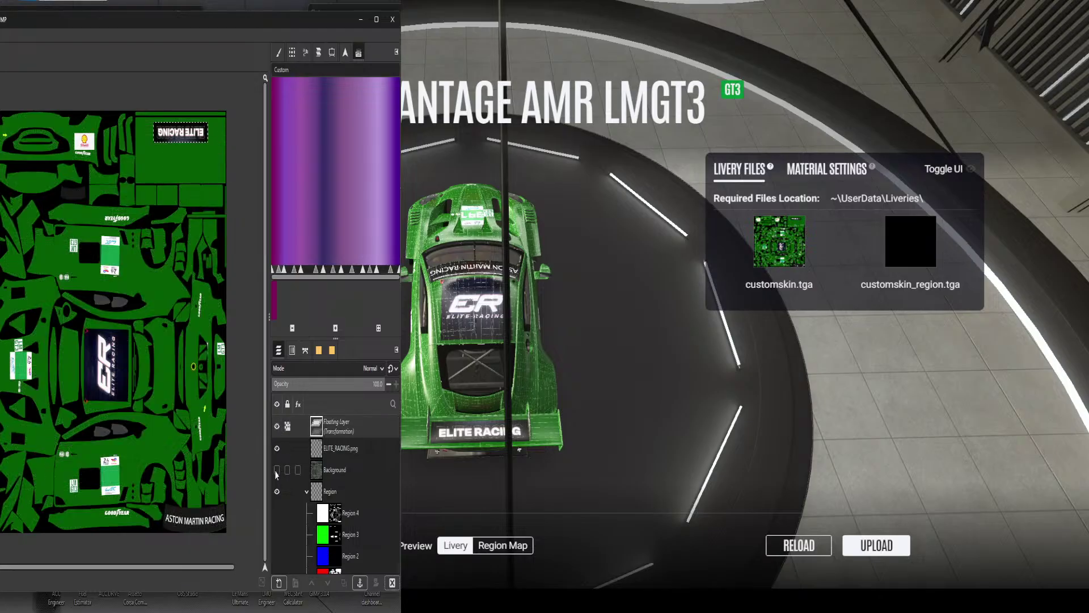
{"action": "scroll", "coordinate": [286, 497], "scroll_direction": "down", "scroll_amount": 3}
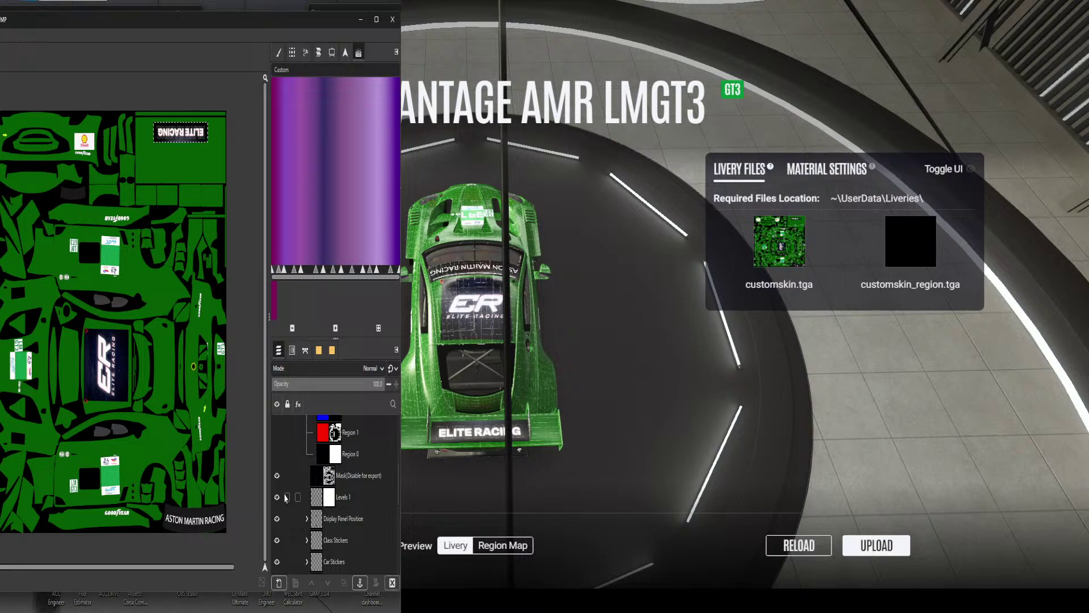
{"action": "left_click", "coordinate": [278, 476]}
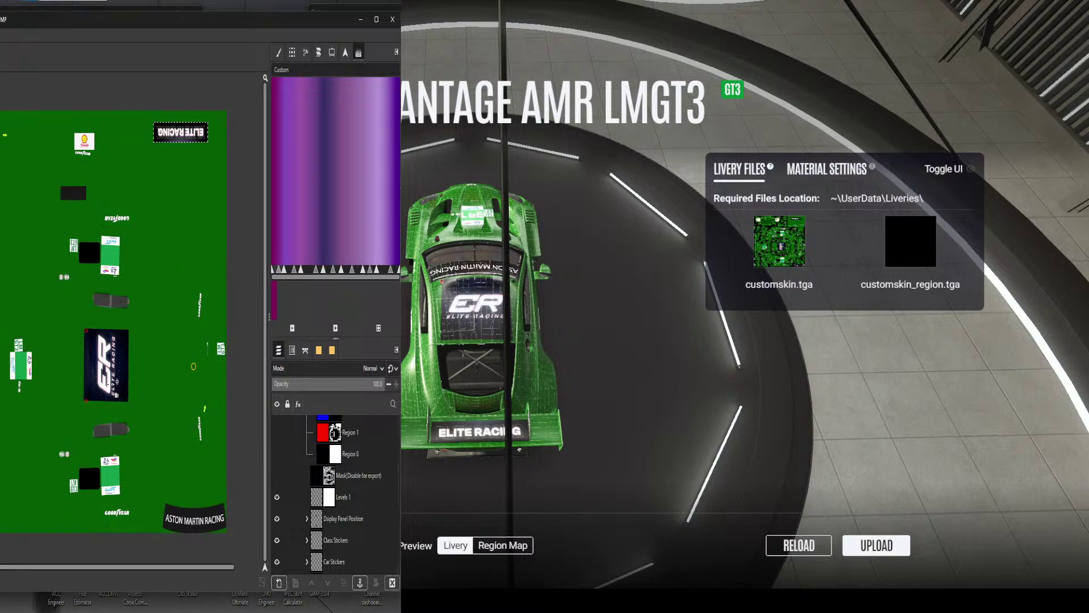
{"action": "left_click", "coordinate": [115, 391]}
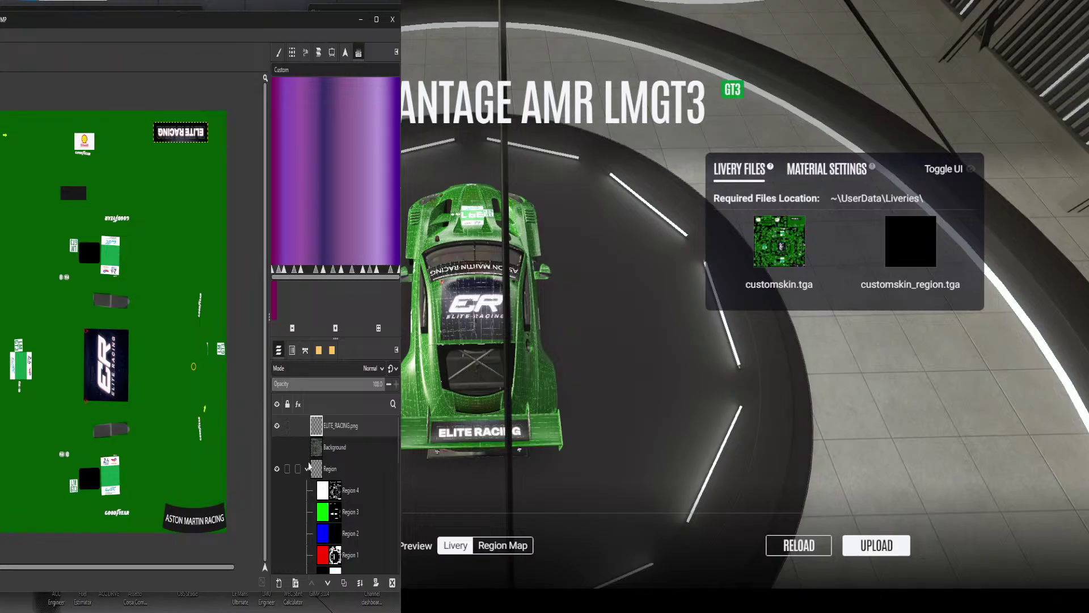
Undo the anchoring of the floating ELITE RACING logo and reload the livery in Le Mans Ultimate
{"action": "scroll", "coordinate": [306, 466], "scroll_direction": "down", "scroll_amount": 3}
{"action": "scroll", "coordinate": [308, 469], "scroll_direction": "down", "scroll_amount": 10}
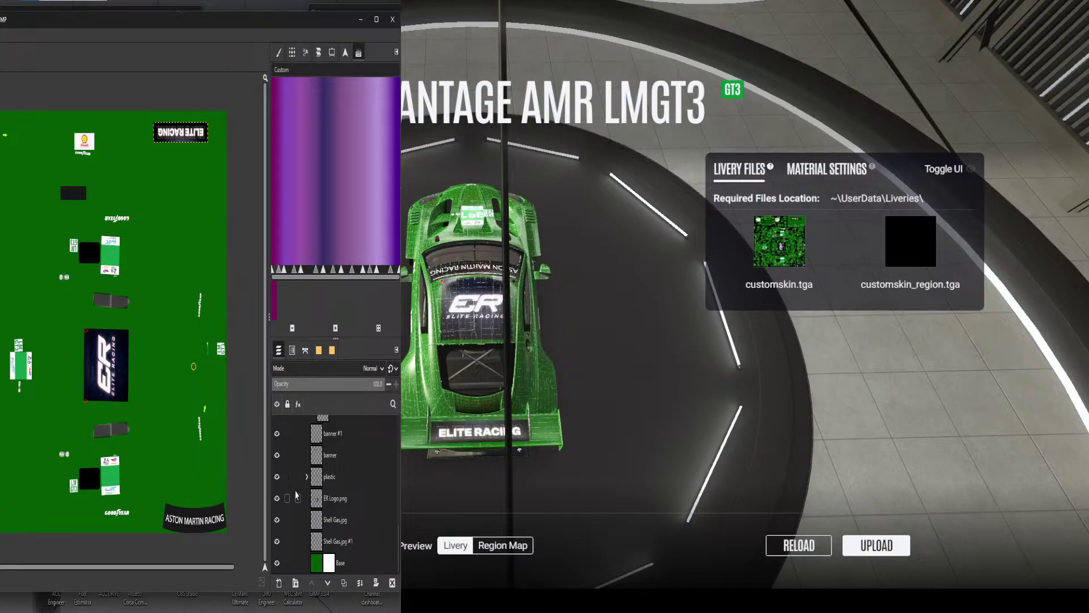
{"action": "scroll", "coordinate": [295, 495], "scroll_direction": "up", "scroll_amount": 5}
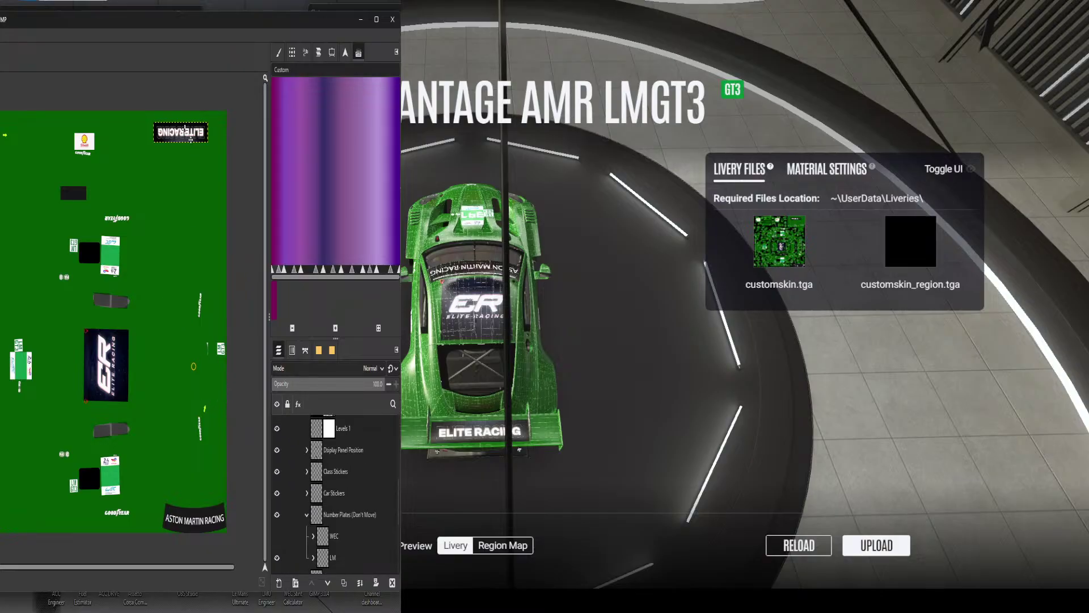
{"action": "right_click", "coordinate": [185, 134]}
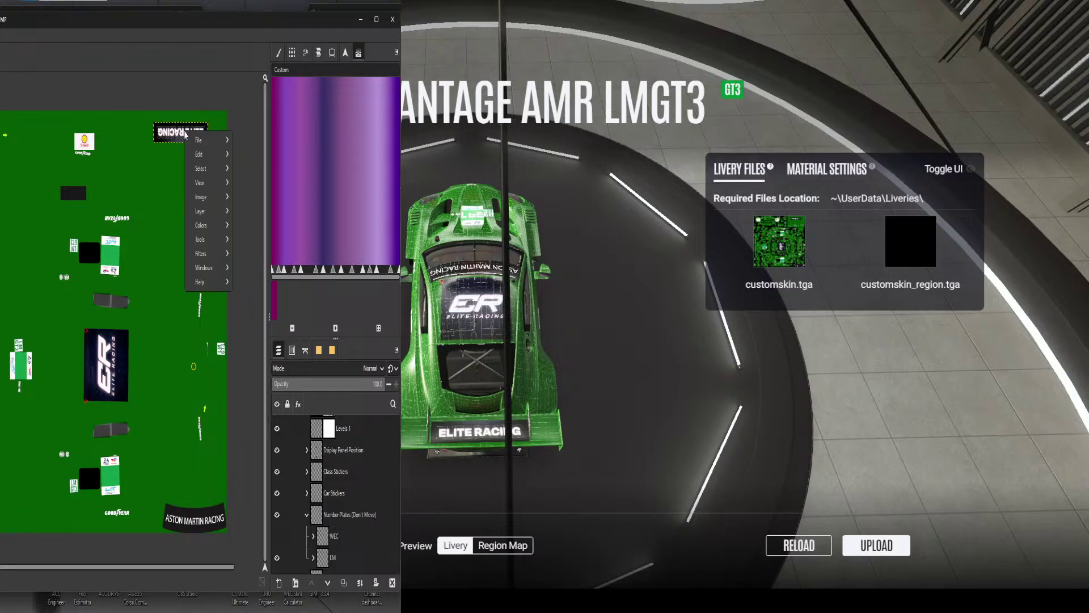
{"action": "mouse_move", "coordinate": [214, 143]}
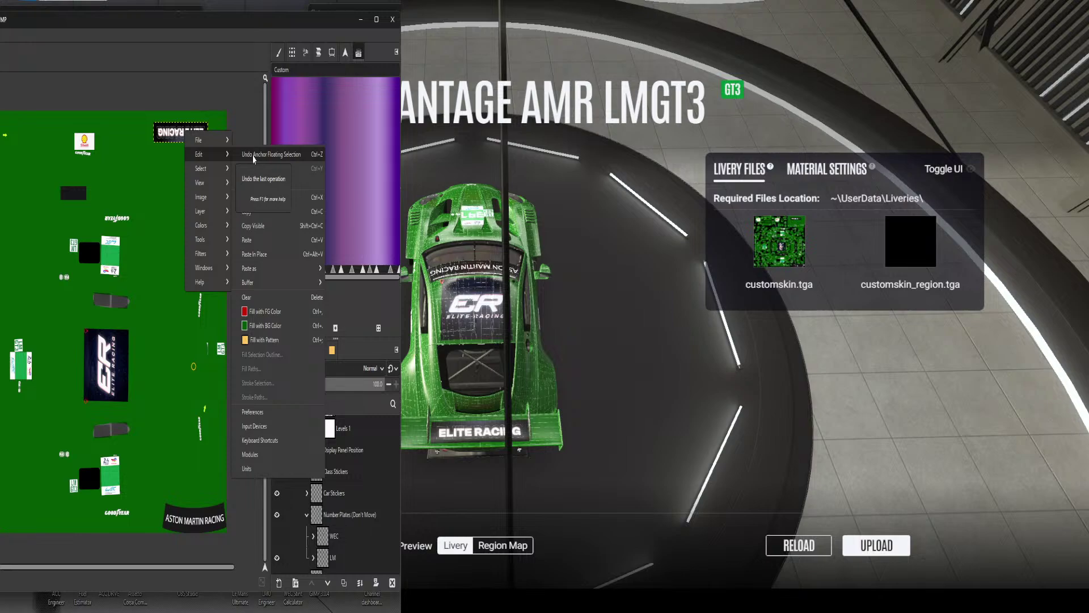
{"action": "left_click", "coordinate": [254, 157]}
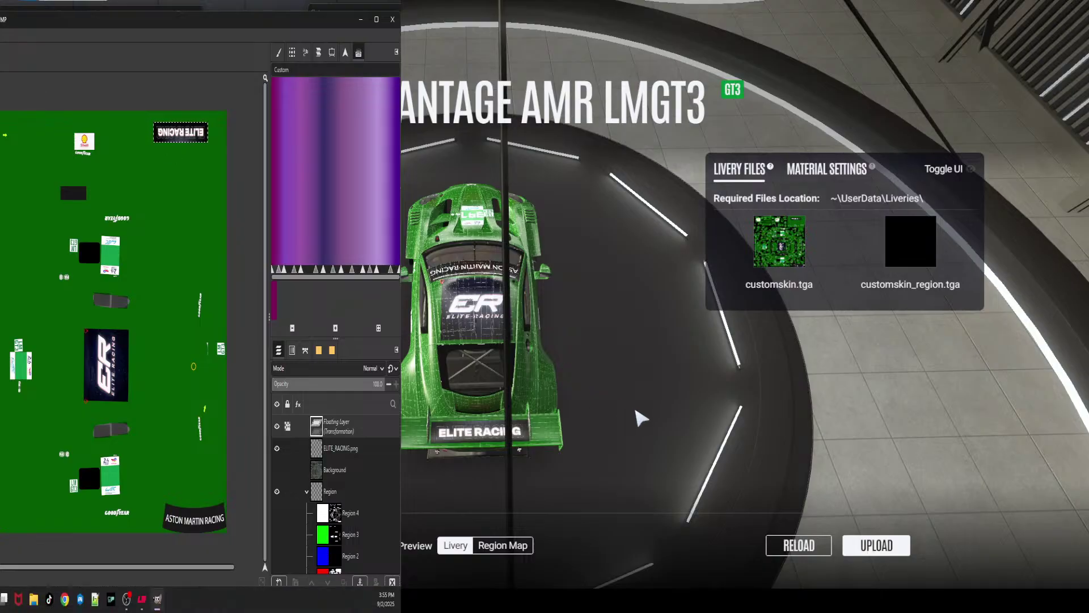
{"action": "left_click", "coordinate": [798, 547]}
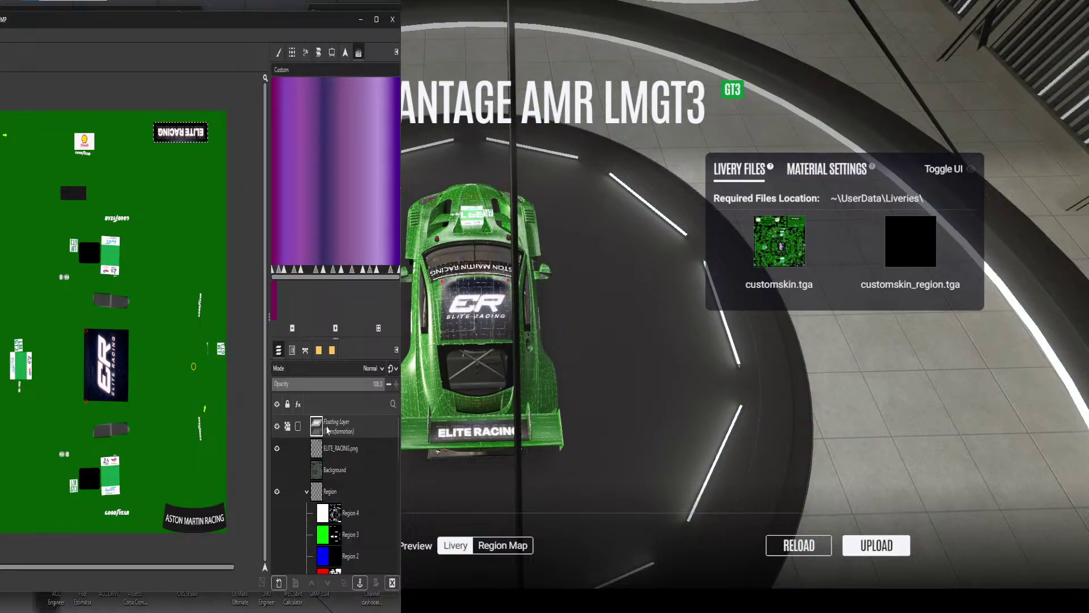
In GIMP, turn the floating ELITE RACING logo into a regular layer by renaming it "wing"
{"action": "double_click", "coordinate": [327, 431]}
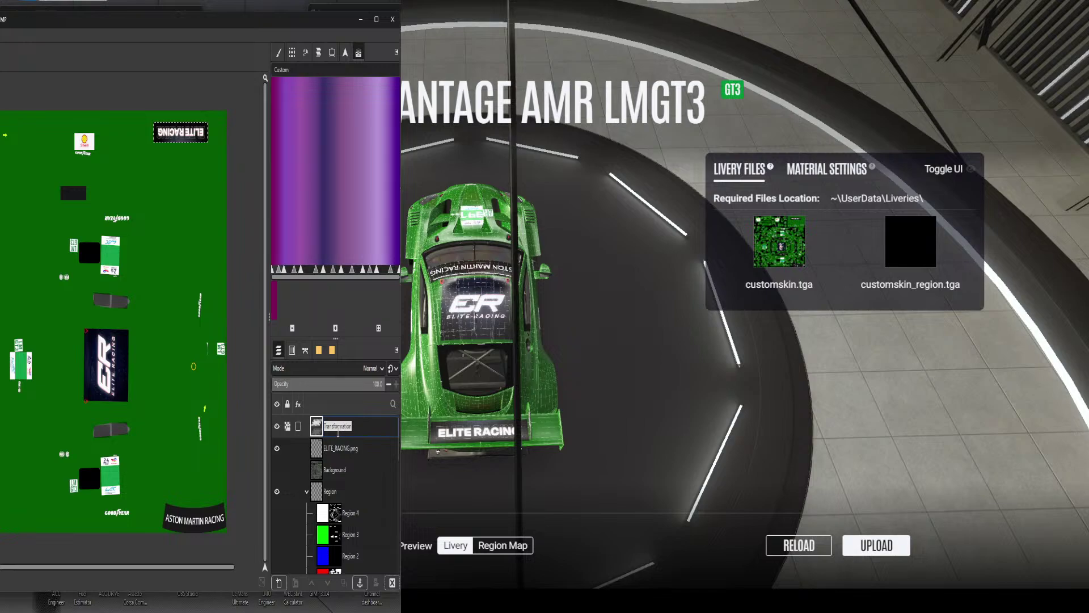
{"action": "type", "text": "wing"}
{"action": "left_click", "coordinate": [343, 446]}
{"action": "left_click", "coordinate": [330, 427]}
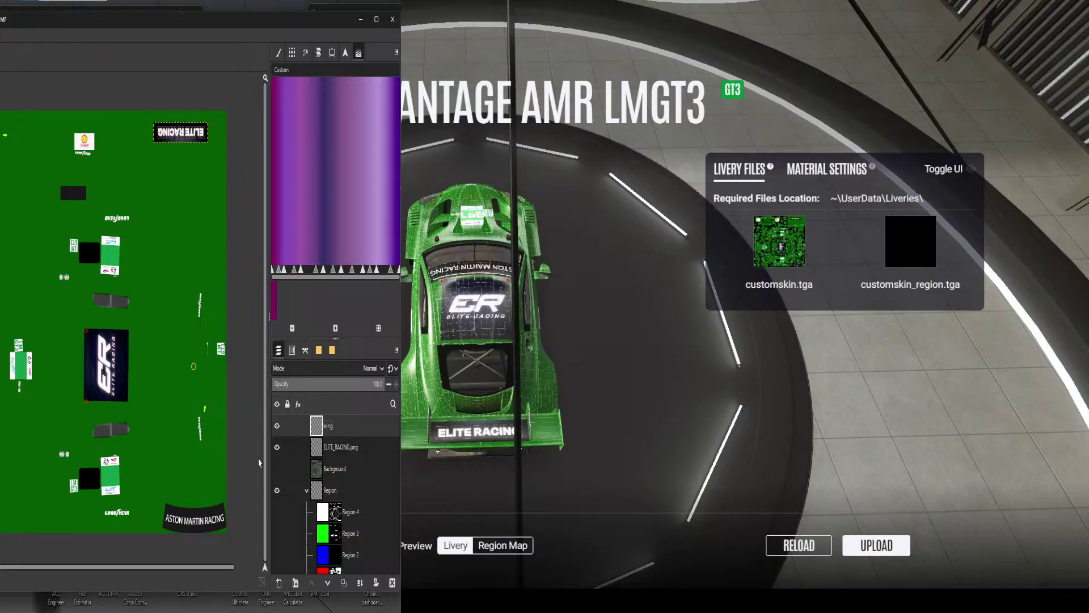
Export the livery over customskin.tga, reload it in Le Mans Ultimate and check the car from the rear, front and side
{"action": "scroll", "coordinate": [295, 493], "scroll_direction": "down", "scroll_amount": 5}
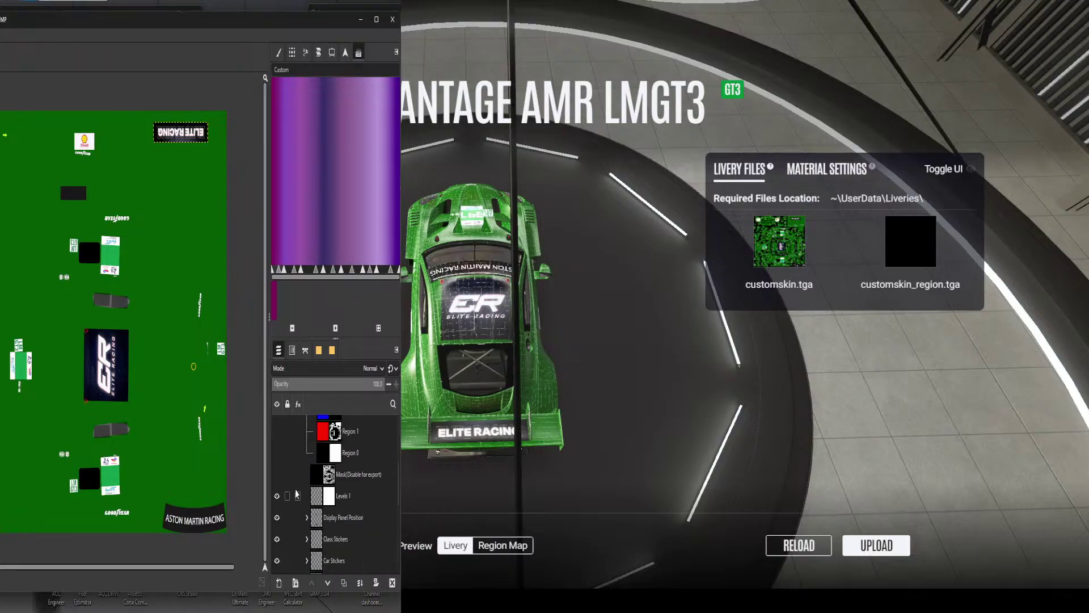
{"action": "scroll", "coordinate": [295, 495], "scroll_direction": "down", "scroll_amount": 5}
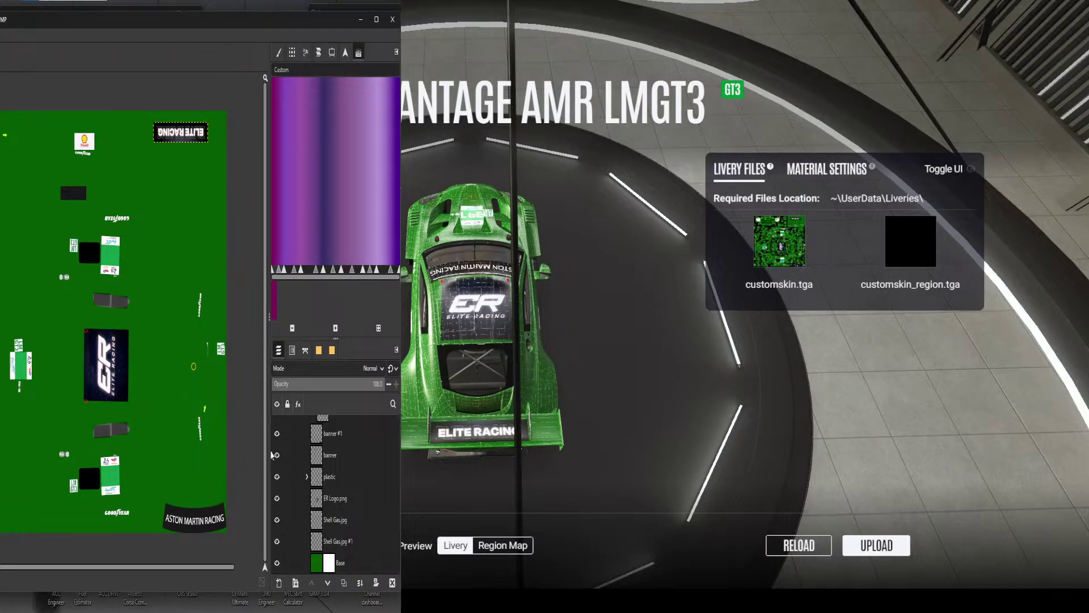
{"action": "scroll", "coordinate": [293, 499], "scroll_direction": "up", "scroll_amount": 5}
{"action": "scroll", "coordinate": [291, 500], "scroll_direction": "up", "scroll_amount": 3}
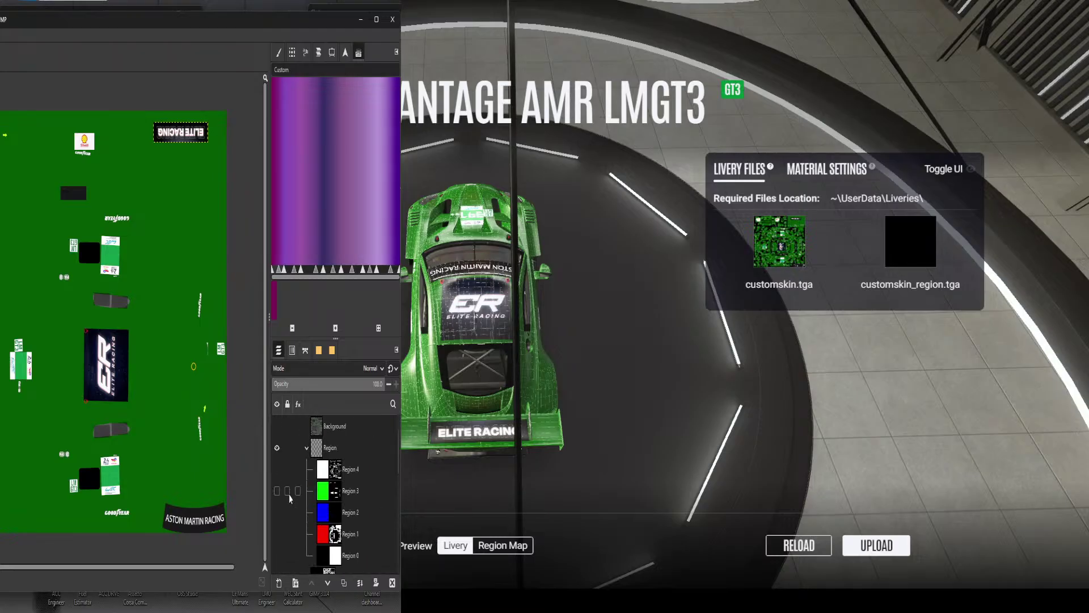
{"action": "scroll", "coordinate": [290, 496], "scroll_direction": "up", "scroll_amount": 2}
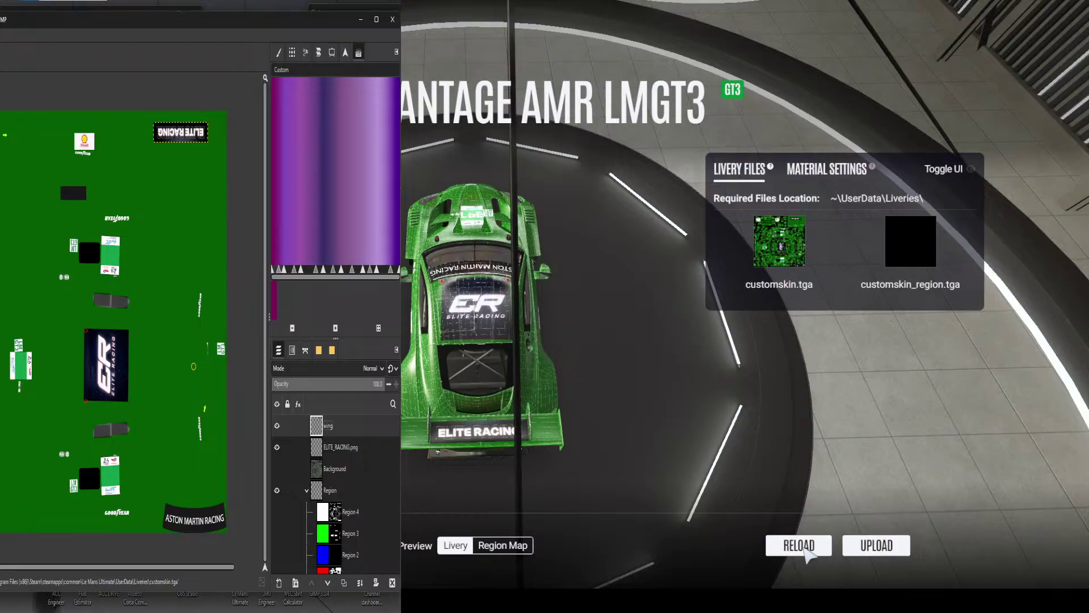
{"action": "left_click", "coordinate": [806, 548]}
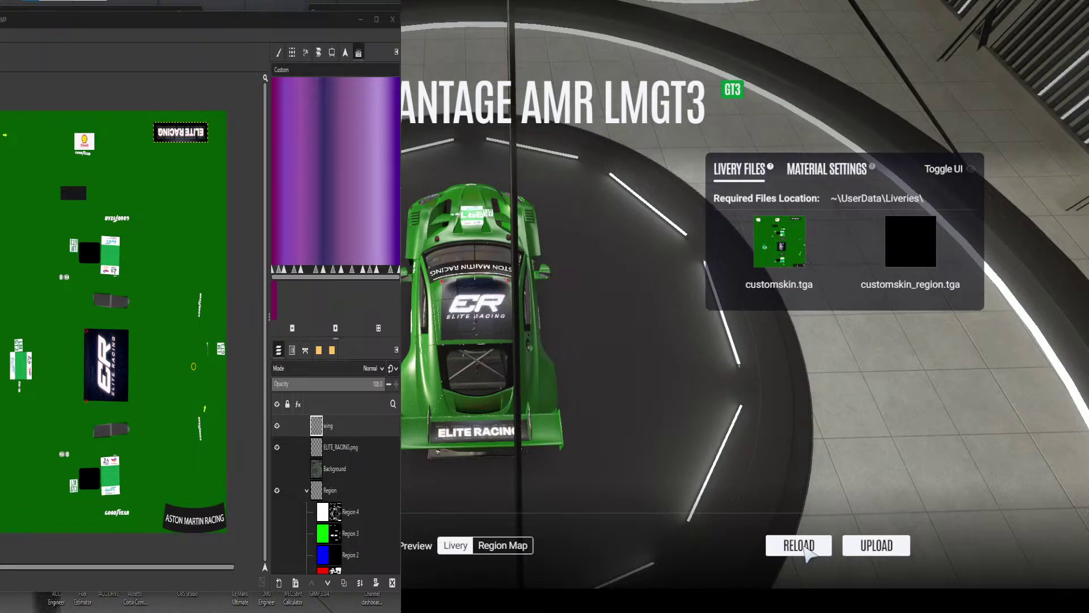
{"action": "left_click_drag", "start_coordinate": [615, 394], "coordinate": [766, 348]}
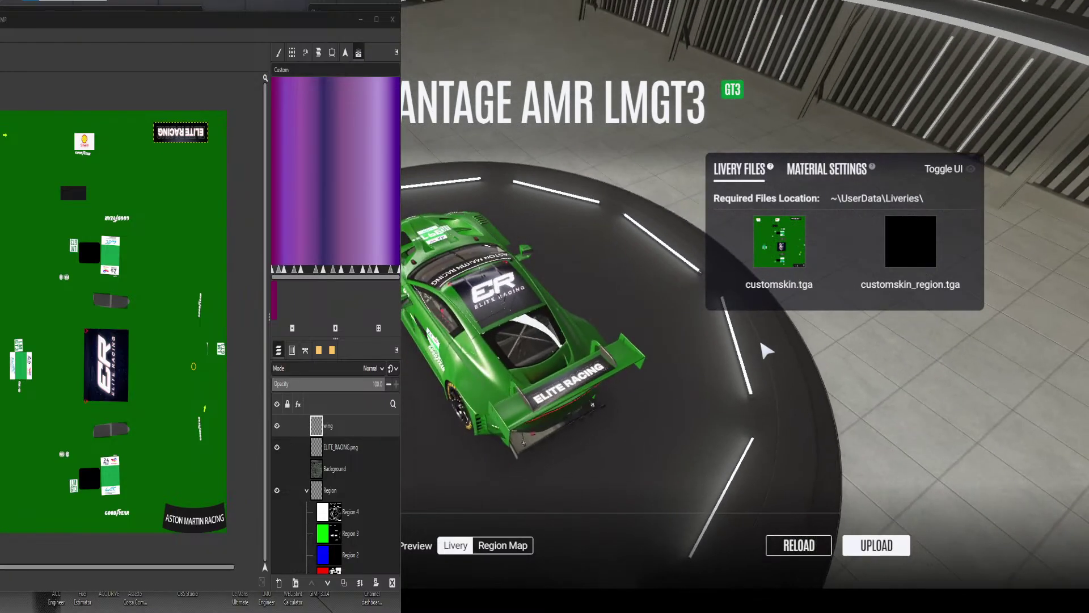
{"action": "left_click_drag", "start_coordinate": [494, 455], "coordinate": [675, 354]}
{"action": "left_click_drag", "start_coordinate": [420, 349], "coordinate": [624, 382]}
{"action": "left_click_drag", "start_coordinate": [411, 408], "coordinate": [624, 370]}
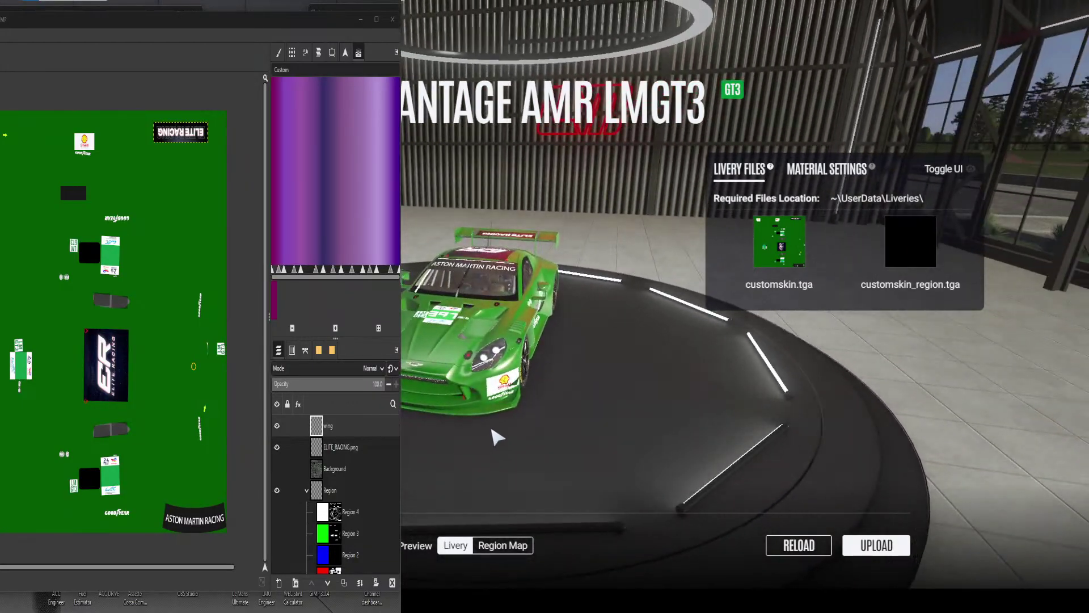
{"action": "left_click_drag", "start_coordinate": [496, 438], "coordinate": [437, 395]}
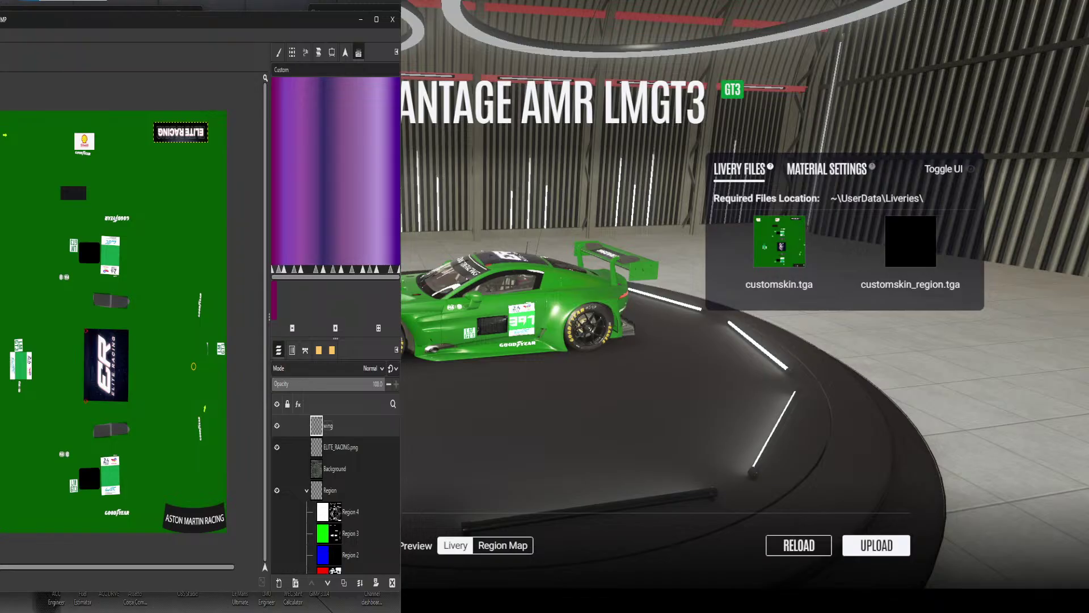
Save a copy of the GIMP image over customskin.xcf in New folder, replacing the existing file
{"action": "key", "text": "ctrl+shift+s"}
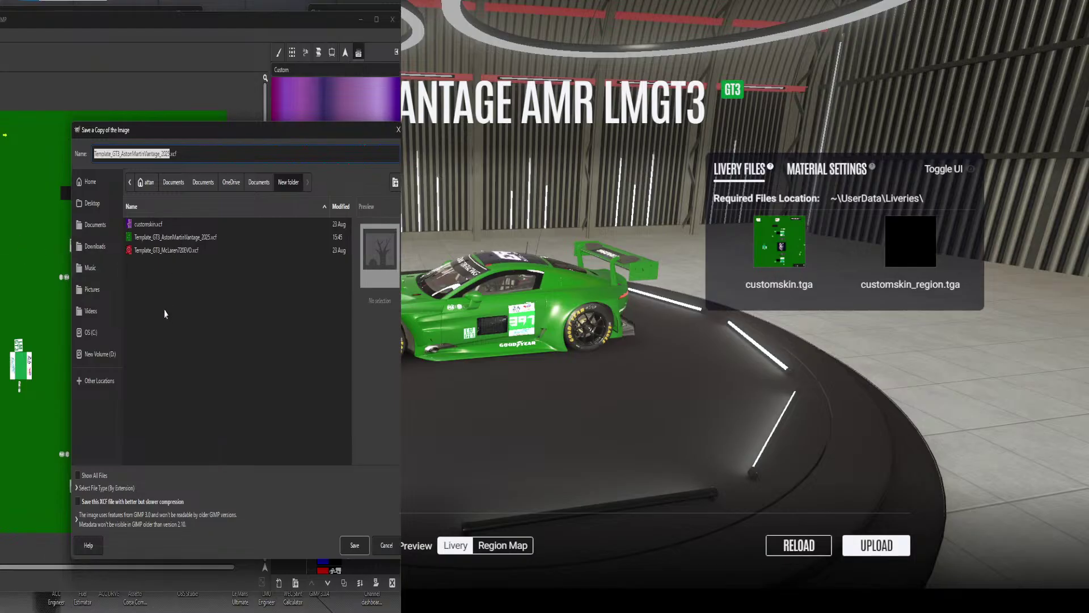
{"action": "left_click", "coordinate": [157, 294]}
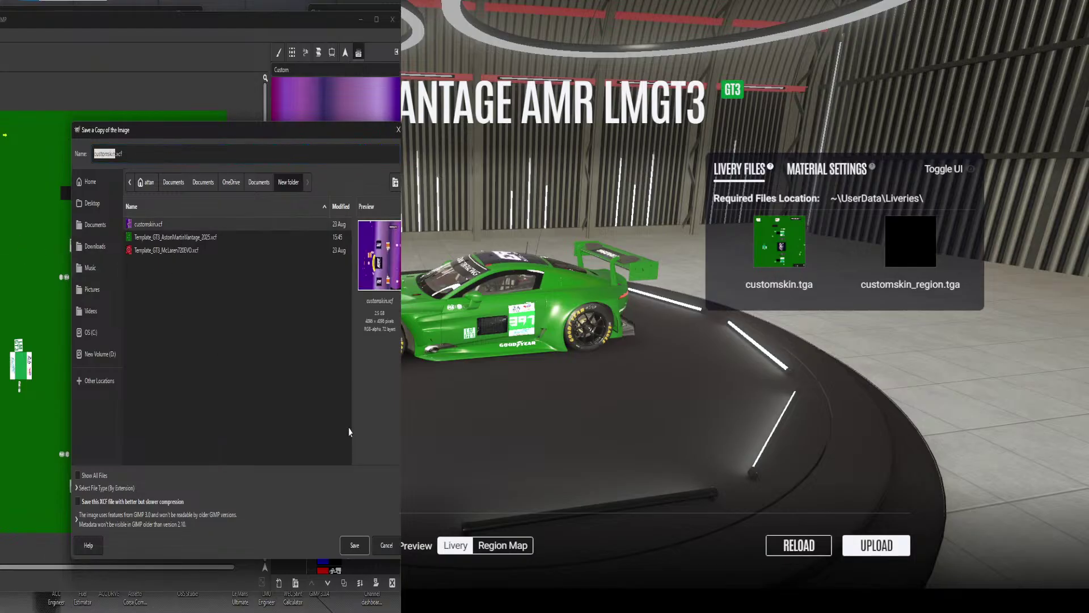
{"action": "left_click", "coordinate": [357, 551]}
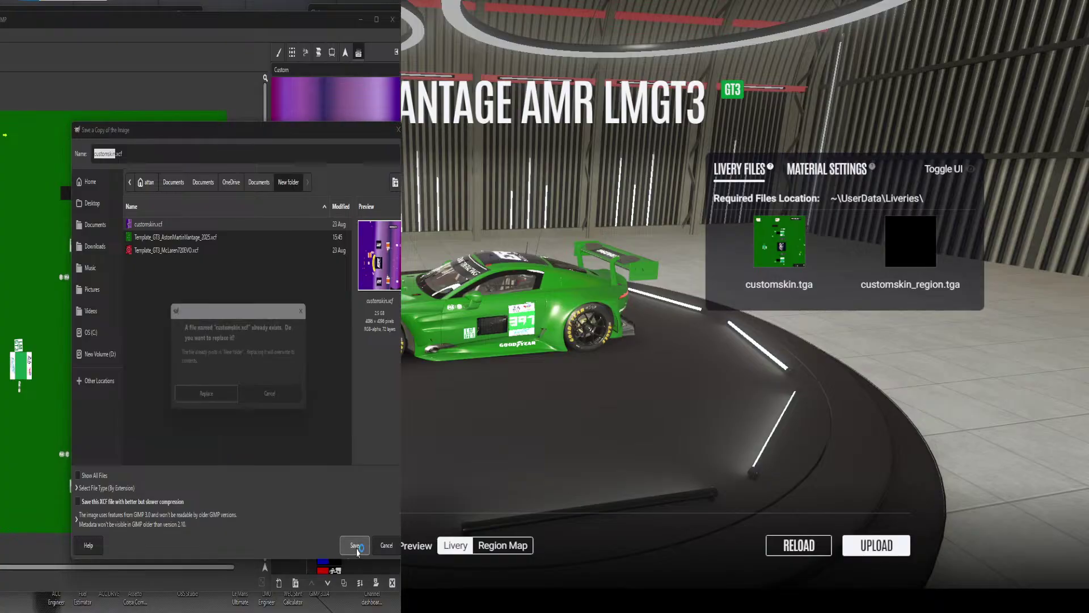
{"action": "left_click", "coordinate": [216, 400]}
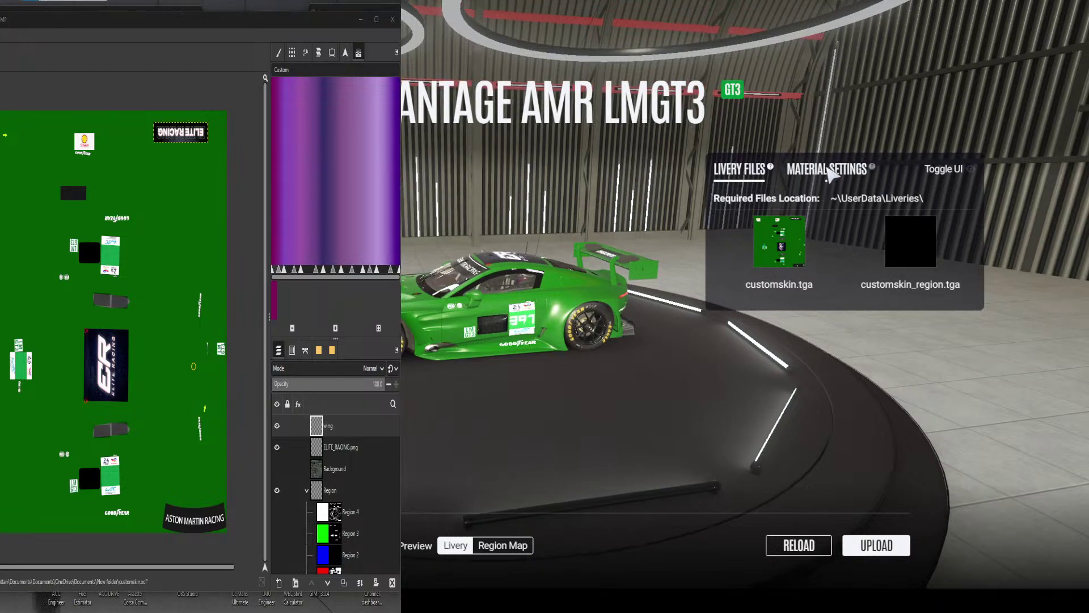
In the Le Mans Ultimate material settings, set the Base region to Wrap with a Shiny finish
{"action": "left_click", "coordinate": [829, 170]}
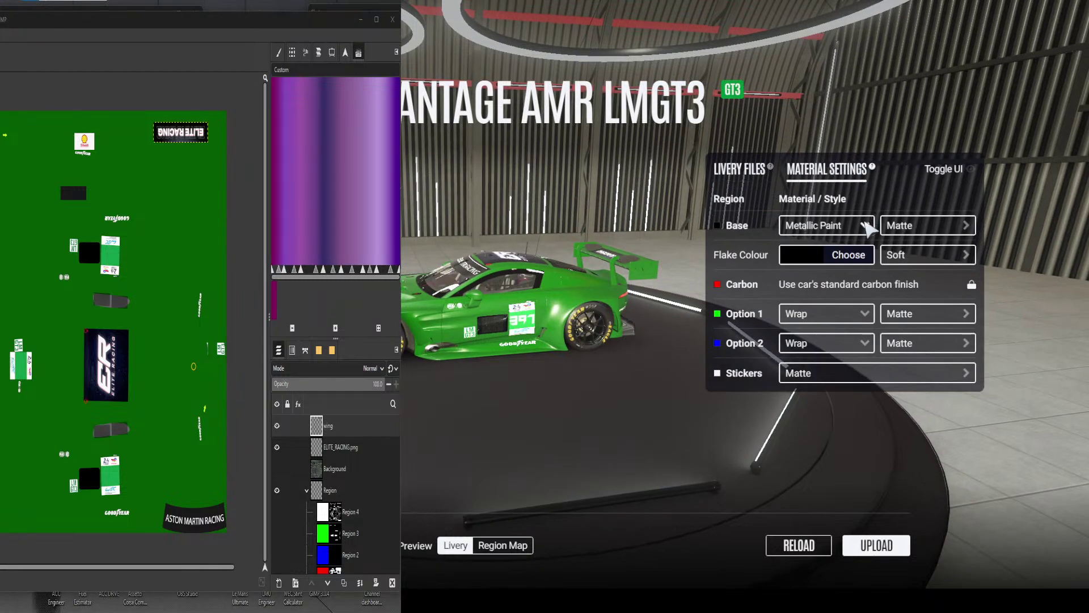
{"action": "left_click", "coordinate": [867, 226]}
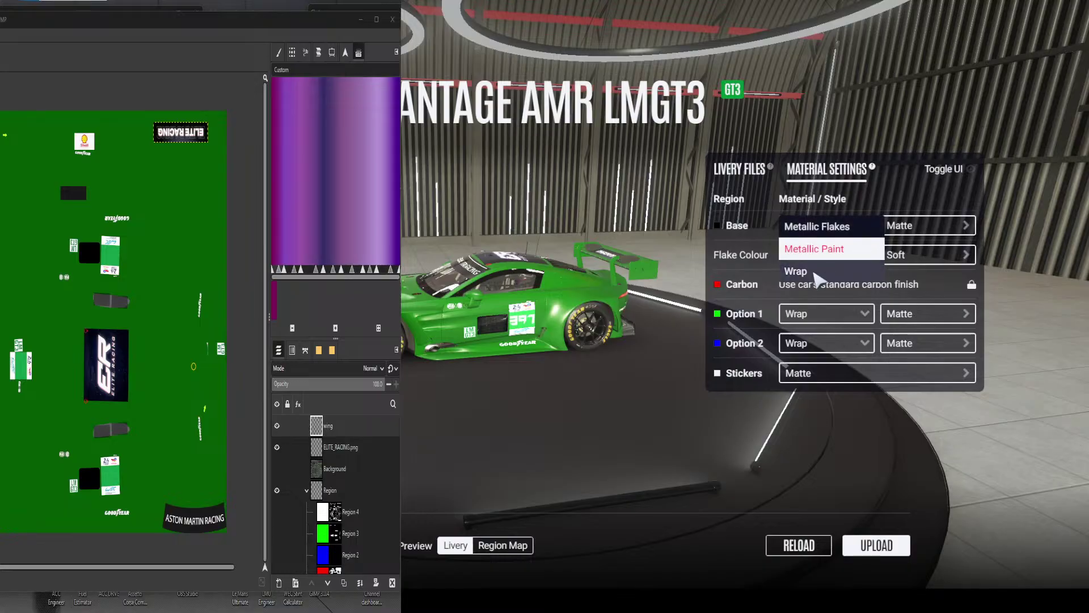
{"action": "left_click", "coordinate": [815, 273]}
{"action": "left_click", "coordinate": [966, 225]}
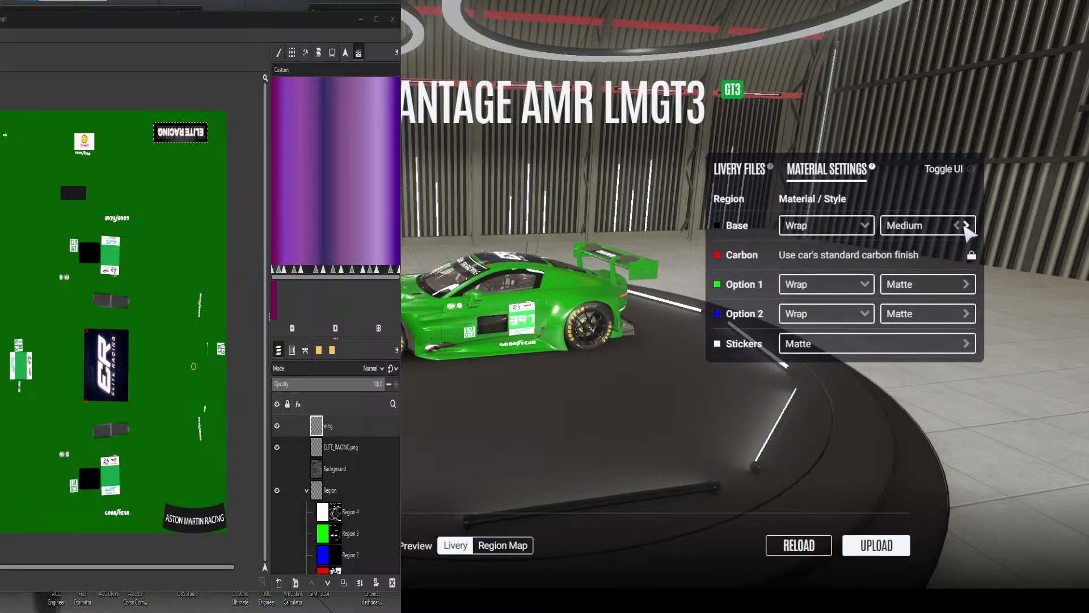
{"action": "left_click", "coordinate": [966, 225]}
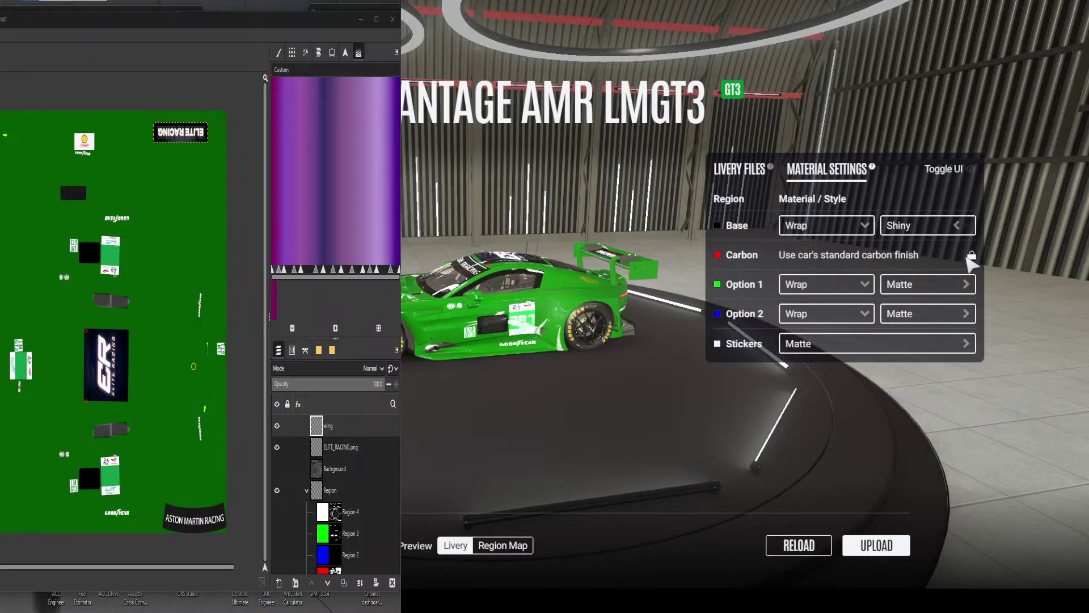
Set the Option 1 and Option 2 wraps to Shiny and view the finish on the car
{"action": "left_click", "coordinate": [966, 284]}
{"action": "left_click", "coordinate": [966, 284]}
{"action": "left_click", "coordinate": [966, 314]}
{"action": "left_click", "coordinate": [966, 314]}
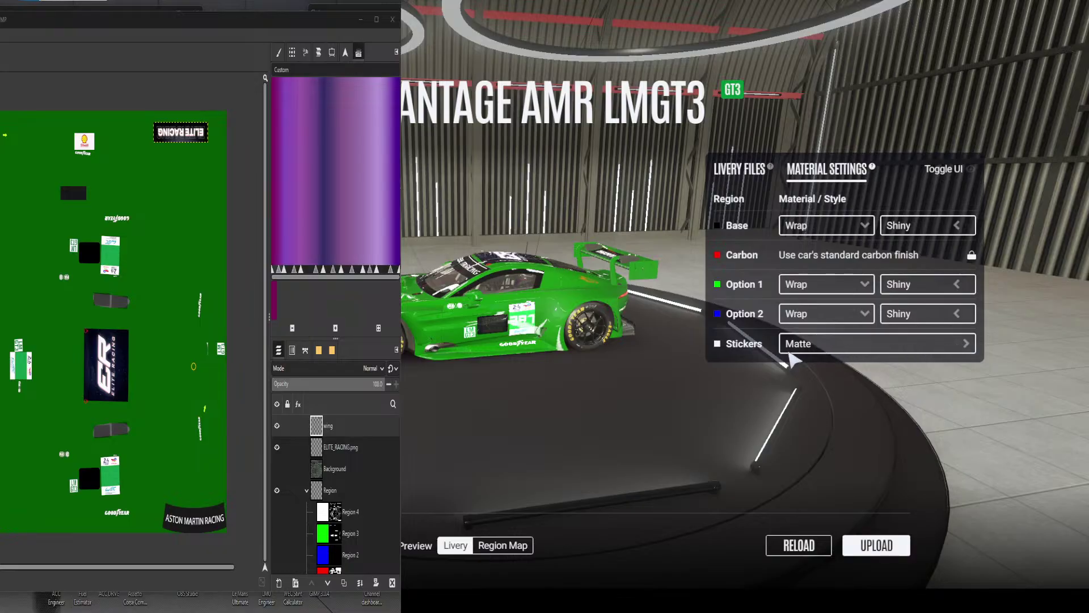
{"action": "left_click_drag", "start_coordinate": [522, 318], "coordinate": [728, 363]}
{"action": "left_click_drag", "start_coordinate": [566, 437], "coordinate": [838, 381]}
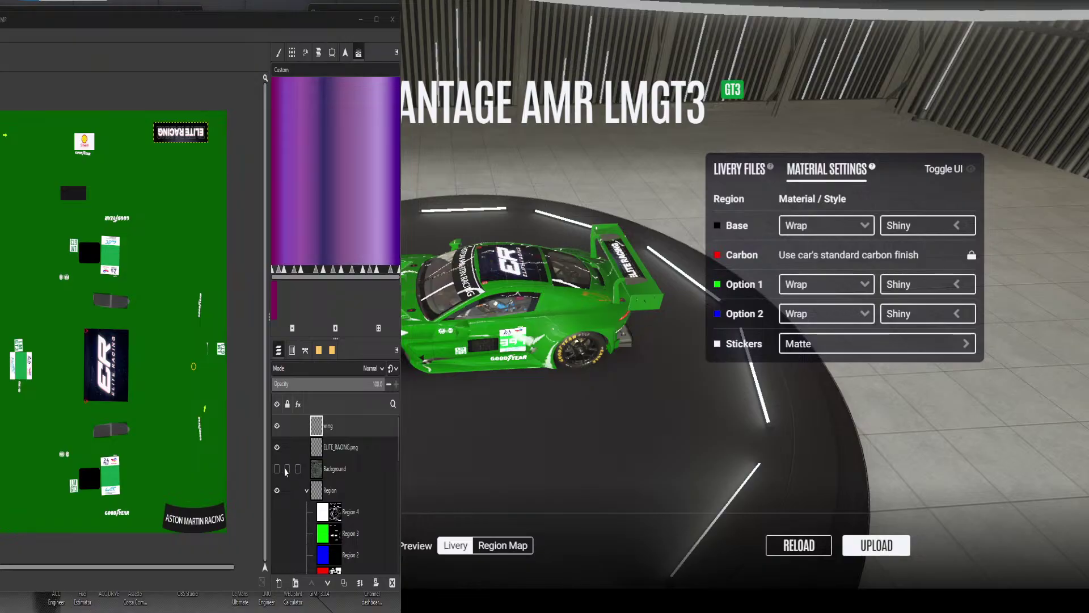
In GIMP, show the Background wireframe and Mask (Disable for export) layers and make the Background layer active
{"action": "left_click", "coordinate": [277, 468]}
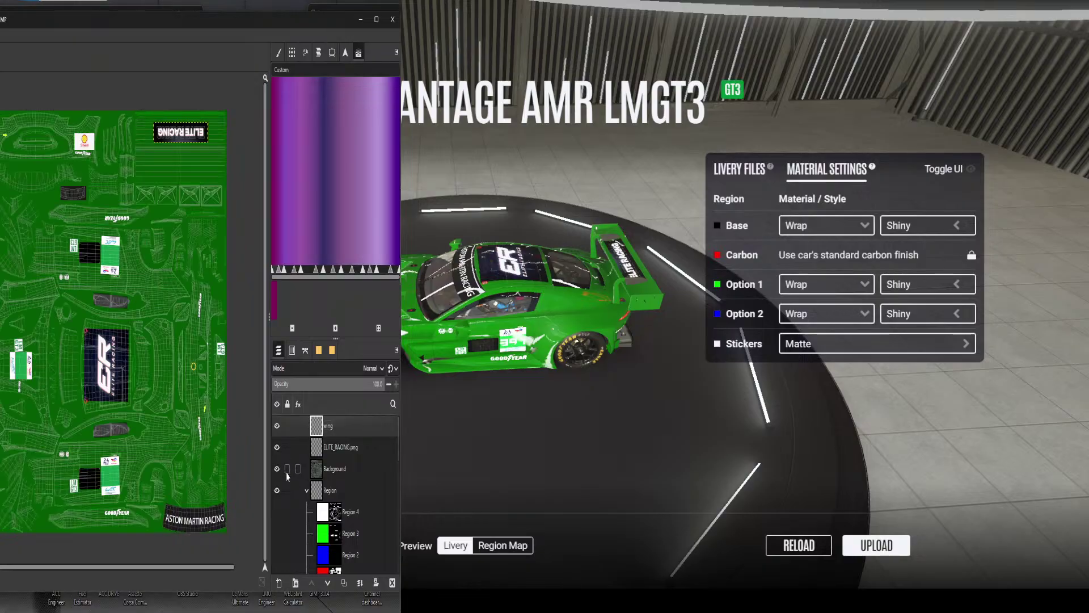
{"action": "scroll", "coordinate": [287, 473], "scroll_direction": "down", "scroll_amount": 4}
{"action": "scroll", "coordinate": [287, 473], "scroll_direction": "down", "scroll_amount": 1}
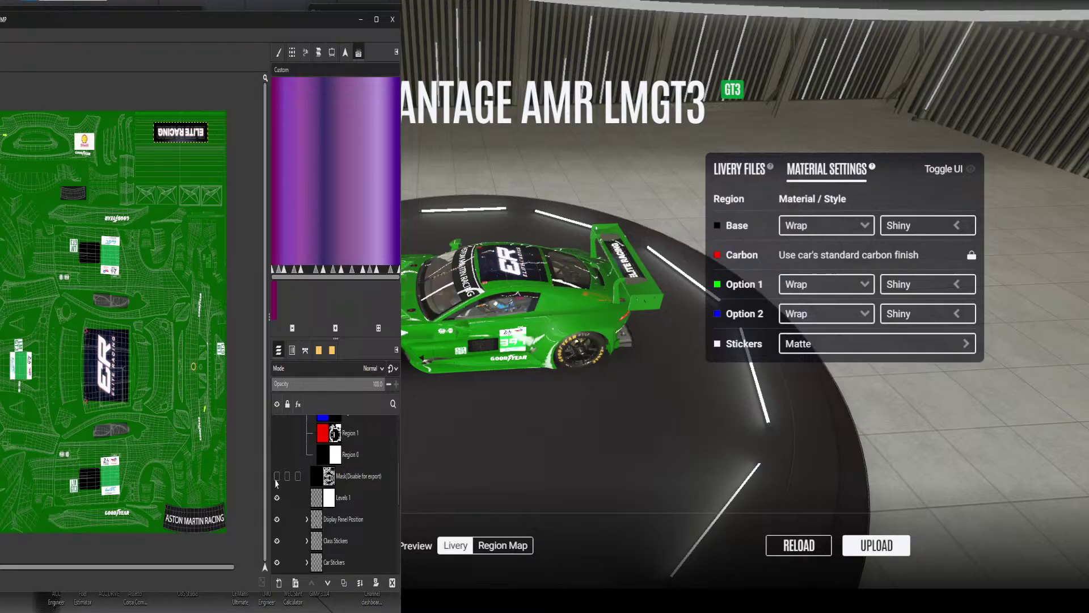
{"action": "left_click", "coordinate": [277, 477]}
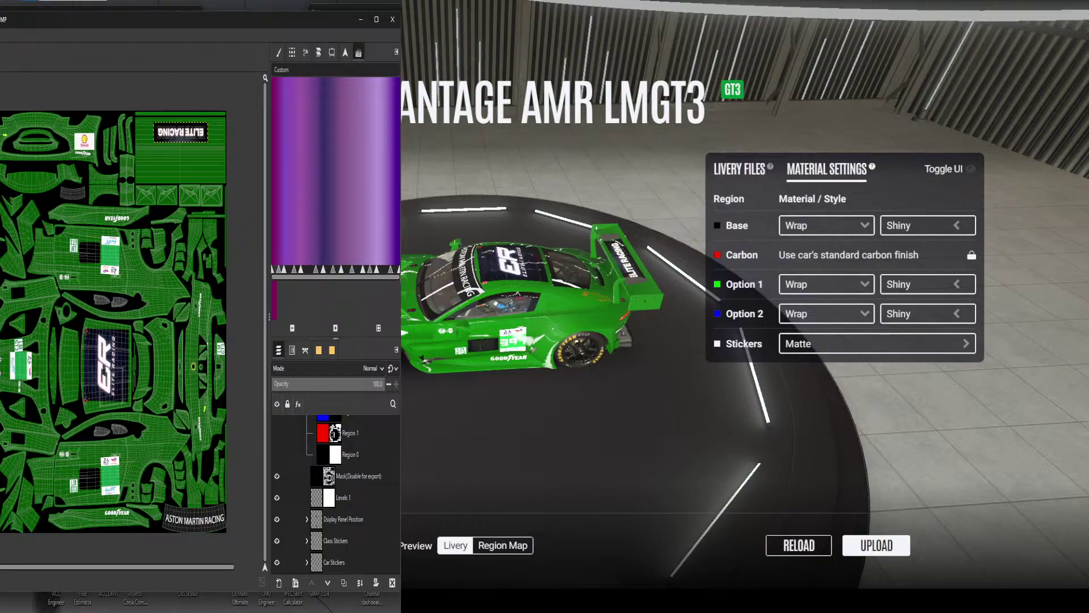
{"action": "left_click", "coordinate": [0, 360]}
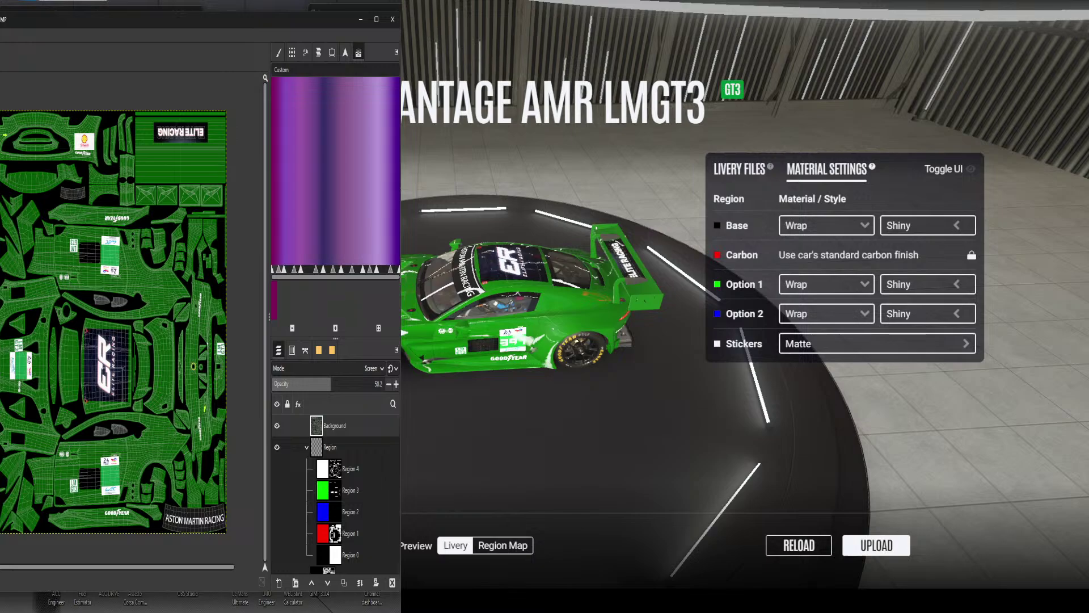
Add UK Flag.png from the Pictures folder A-Sponsor Ready to the livery template as a new layer
{"action": "right_click", "coordinate": [1, 366]}
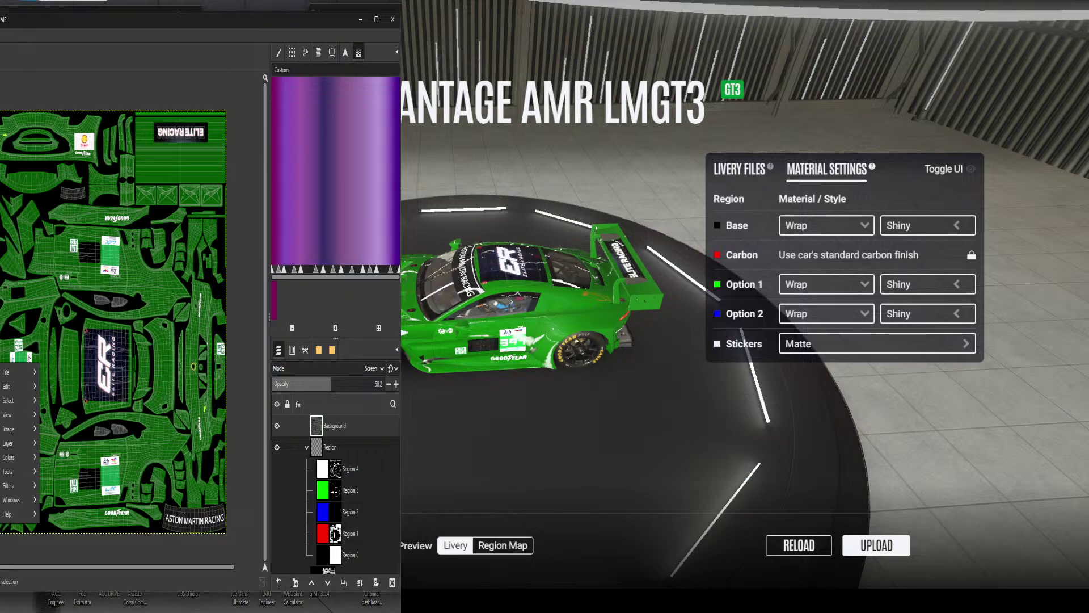
{"action": "mouse_move", "coordinate": [14, 375]}
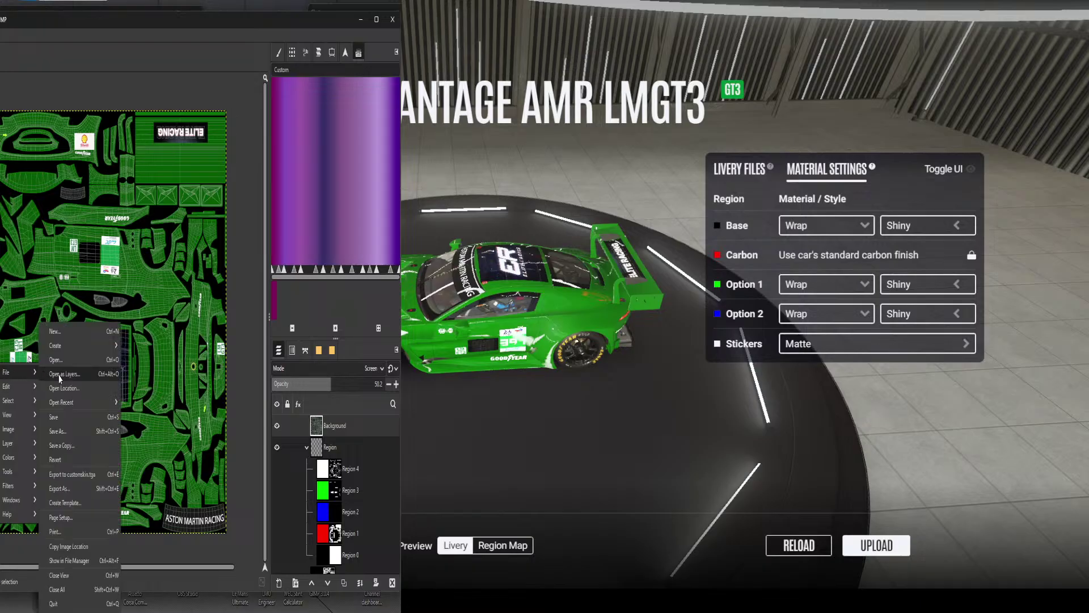
{"action": "left_click", "coordinate": [59, 375]}
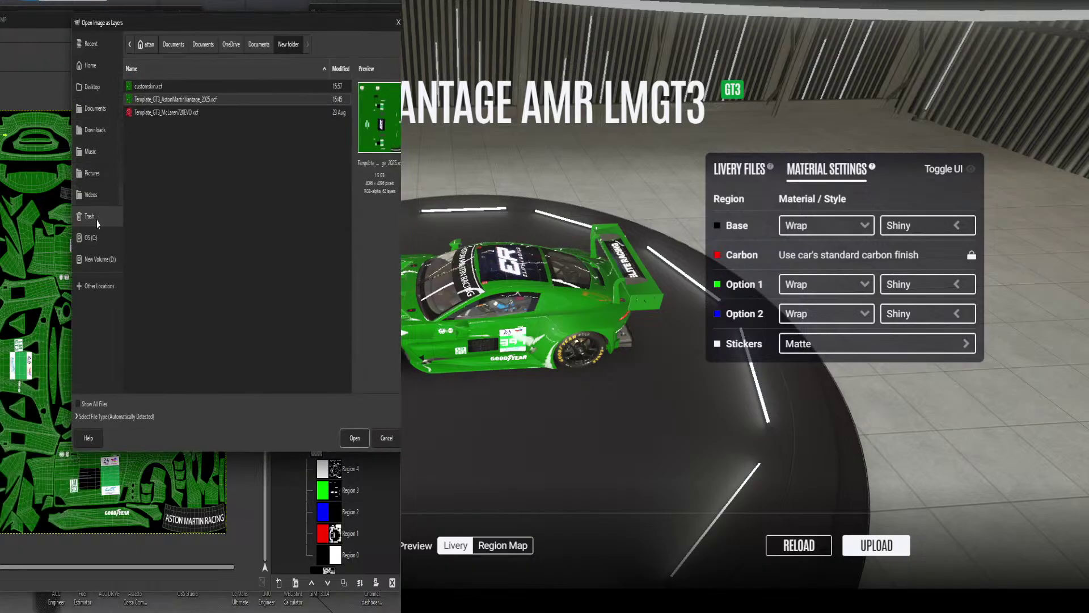
{"action": "left_click", "coordinate": [115, 180]}
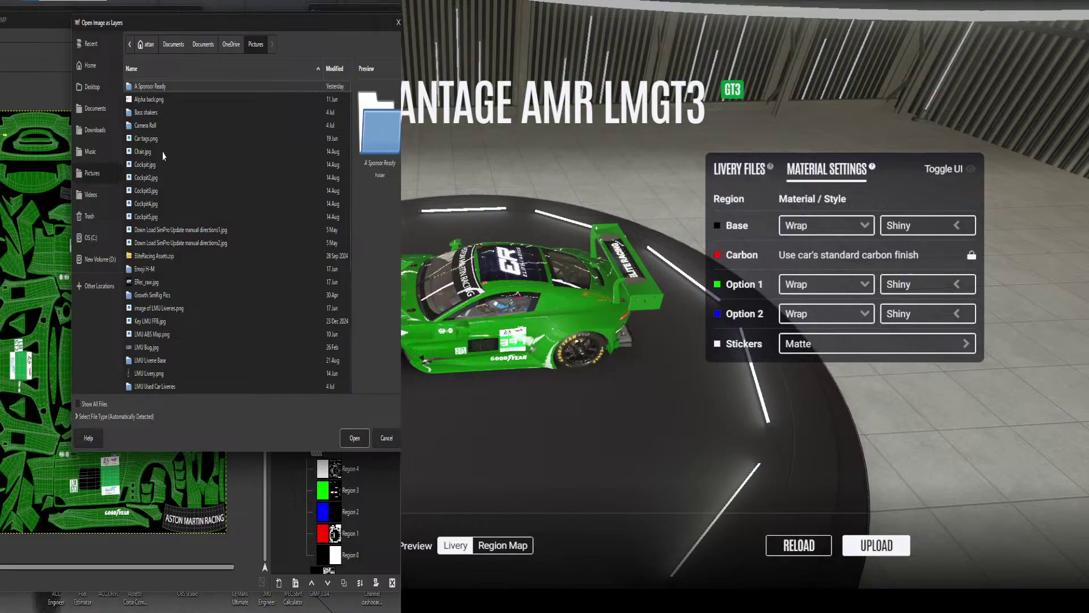
{"action": "double_click", "coordinate": [165, 87]}
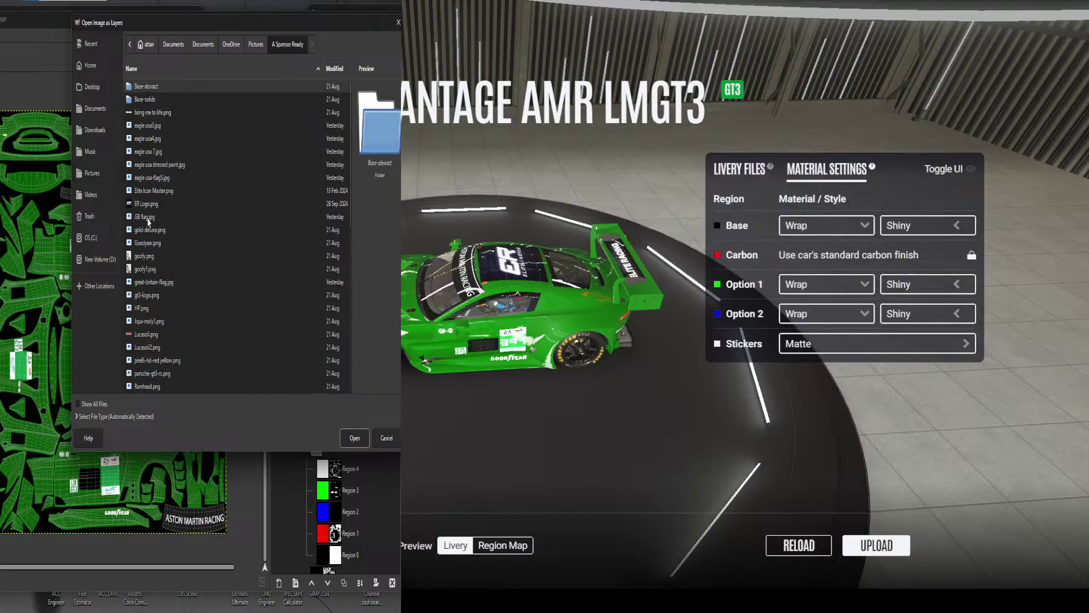
{"action": "scroll", "coordinate": [170, 236], "scroll_direction": "down", "scroll_amount": 5}
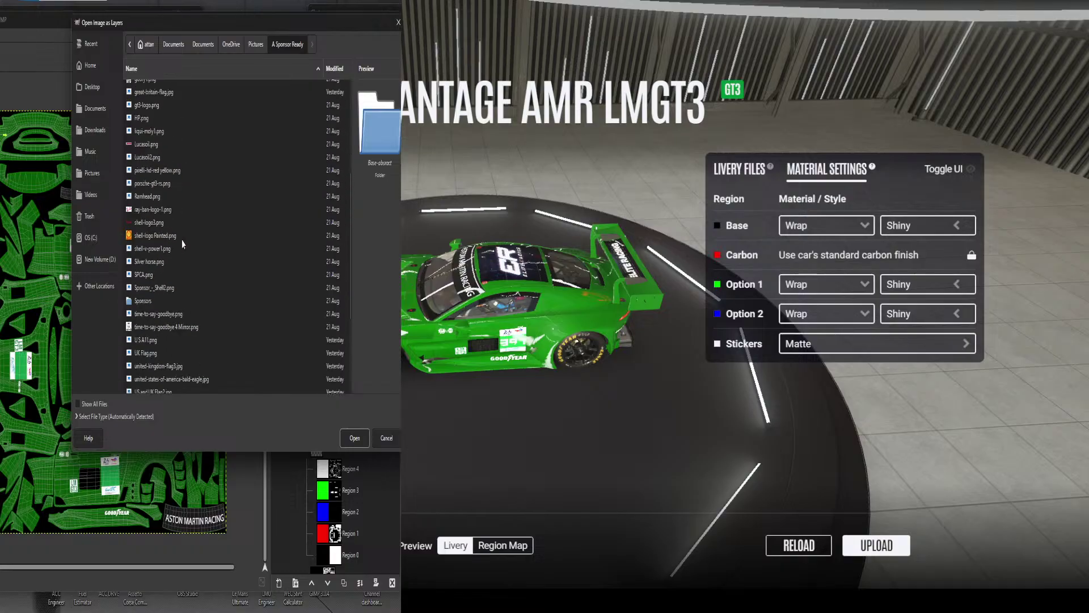
{"action": "left_click", "coordinate": [148, 354]}
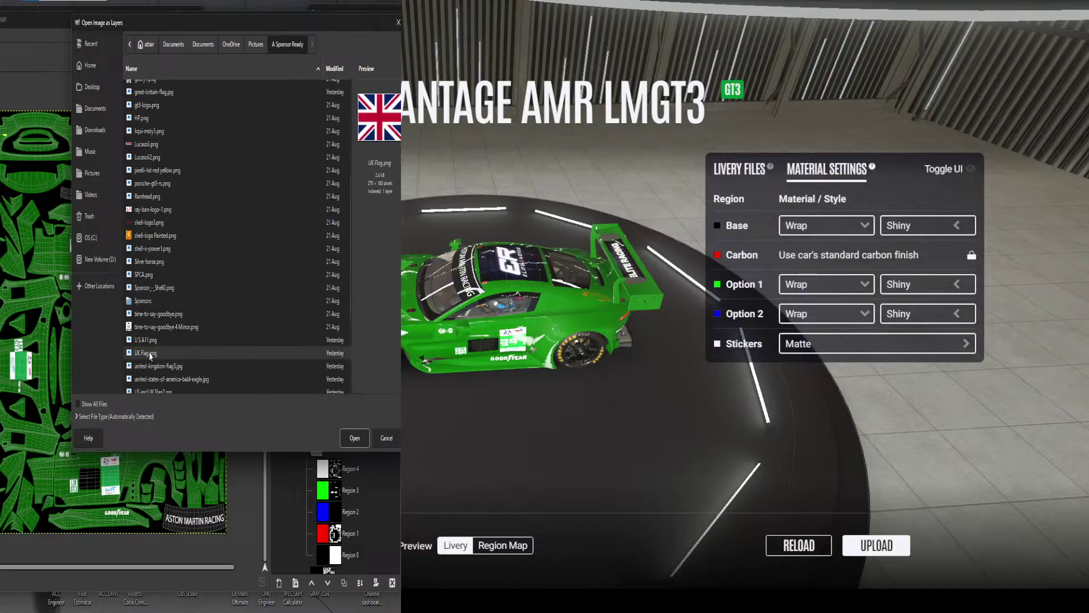
{"action": "left_click", "coordinate": [153, 365]}
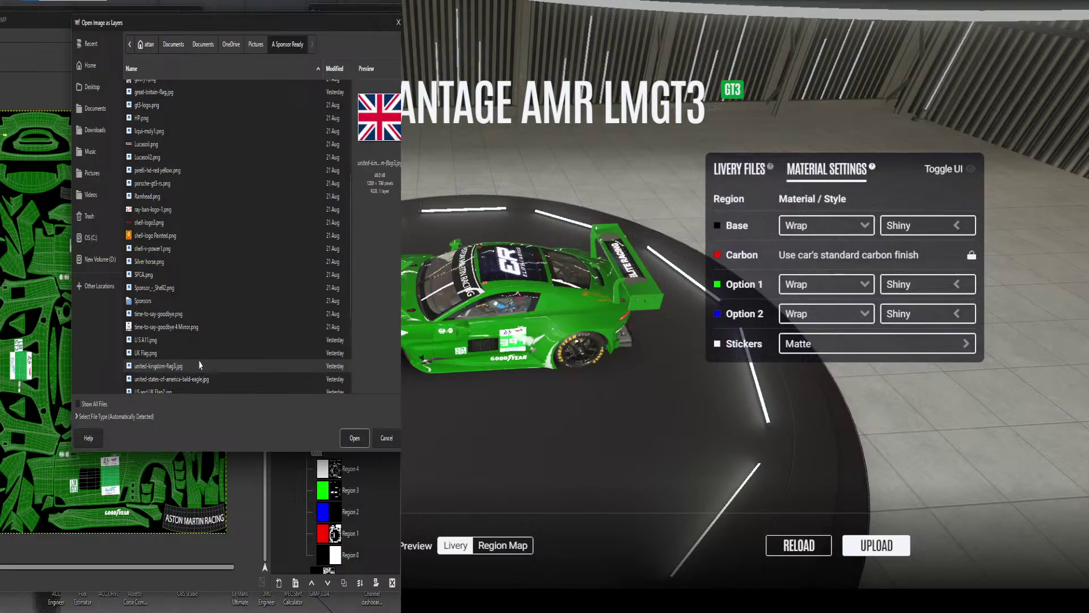
{"action": "left_click", "coordinate": [149, 356]}
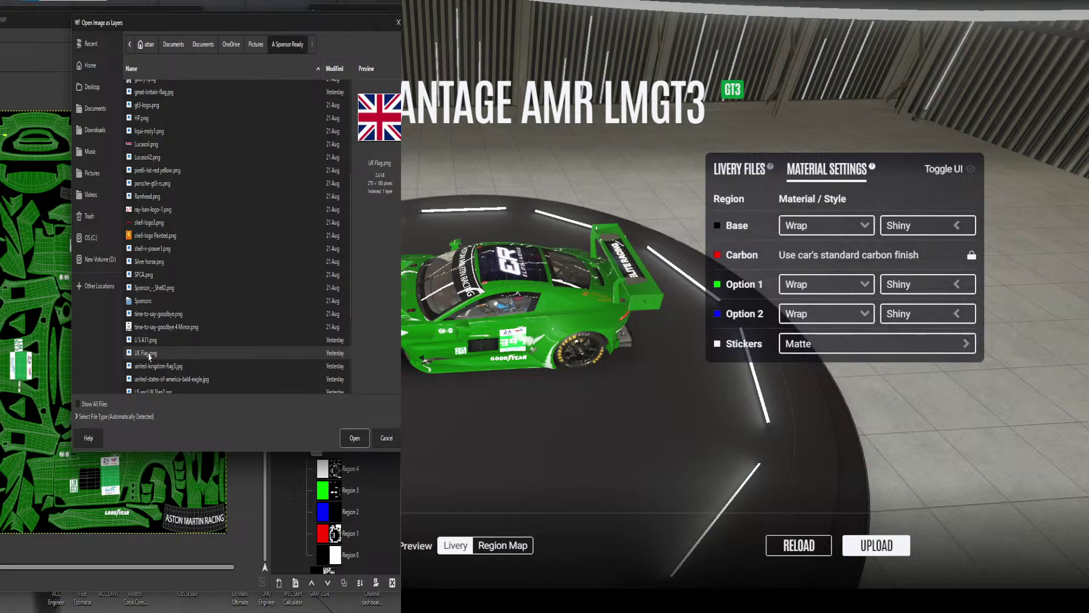
{"action": "left_click", "coordinate": [347, 439]}
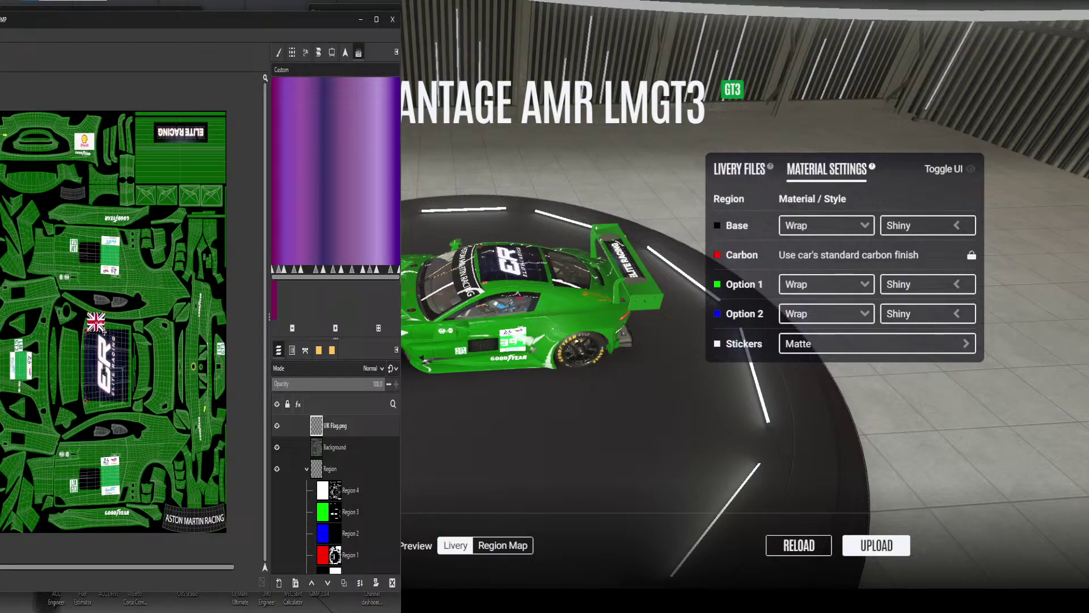
Move the UK flag onto the car's nose area in the template and rotate it to suit the panel's direction
{"action": "left_click_drag", "start_coordinate": [103, 331], "coordinate": [1, 375]}
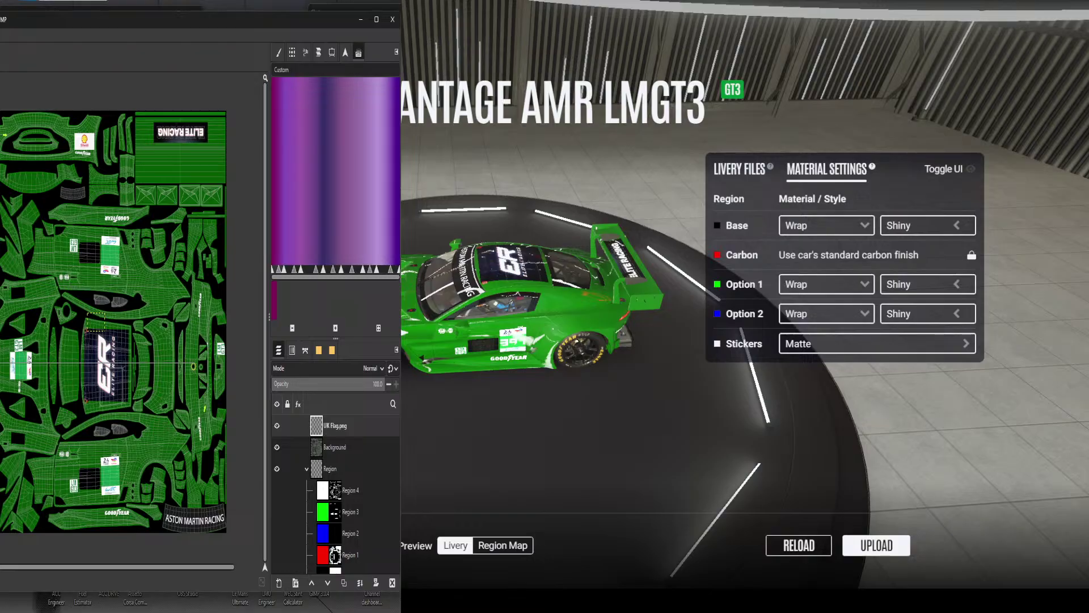
{"action": "left_click", "coordinate": [1, 372]}
{"action": "left_click", "coordinate": [62, 134]}
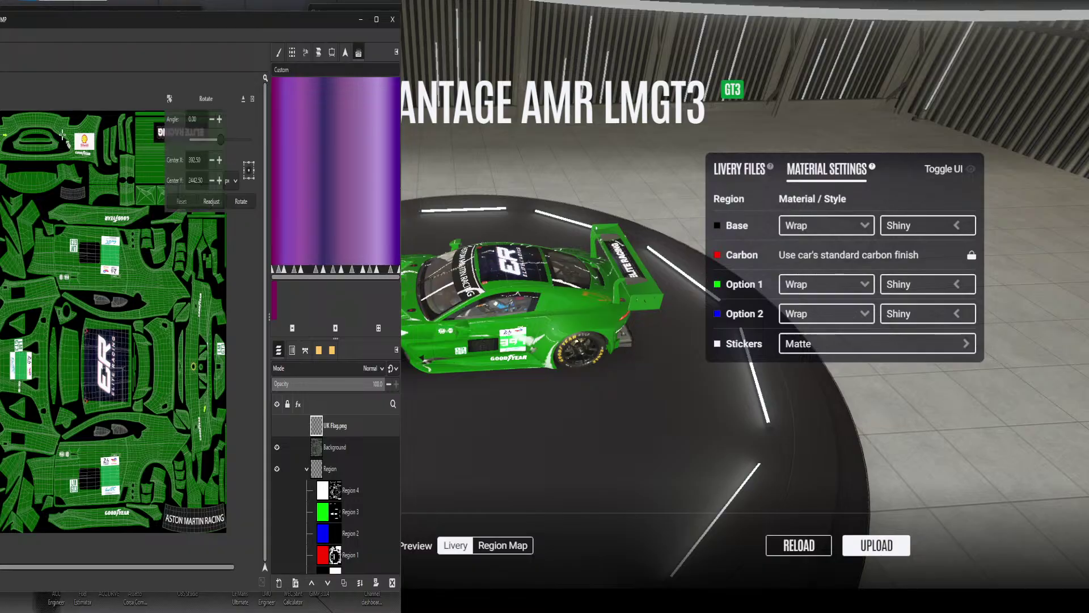
{"action": "left_click_drag", "start_coordinate": [224, 141], "coordinate": [172, 143]}
{"action": "left_click_drag", "start_coordinate": [191, 143], "coordinate": [206, 149]}
{"action": "key", "text": "Return"}
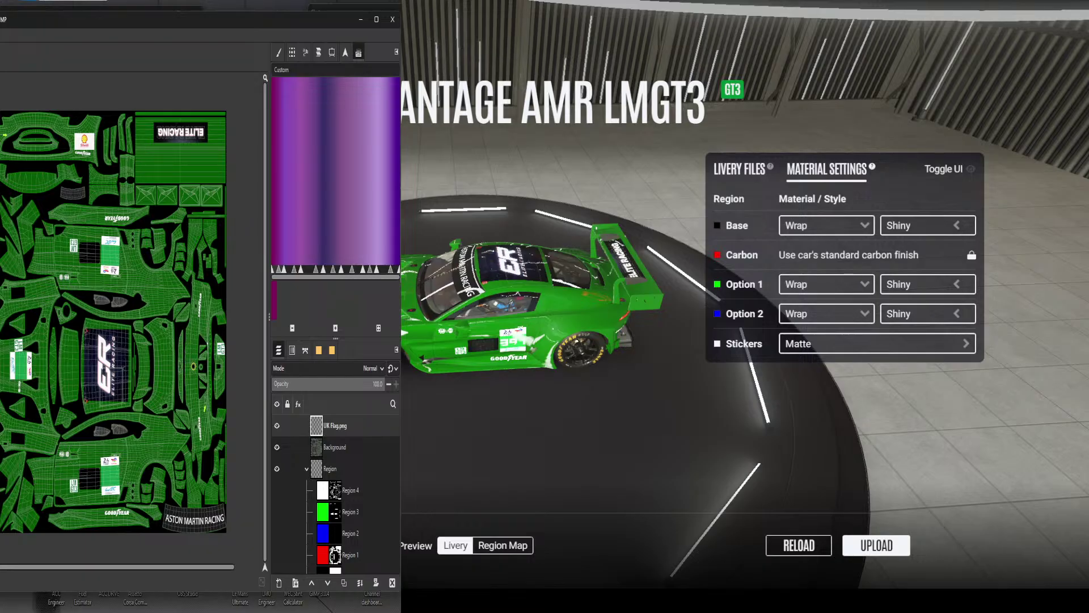
Save a copy of the flagged livery over customskin.xcf in New folder, replacing the existing file
{"action": "left_click", "coordinate": [1, 191]}
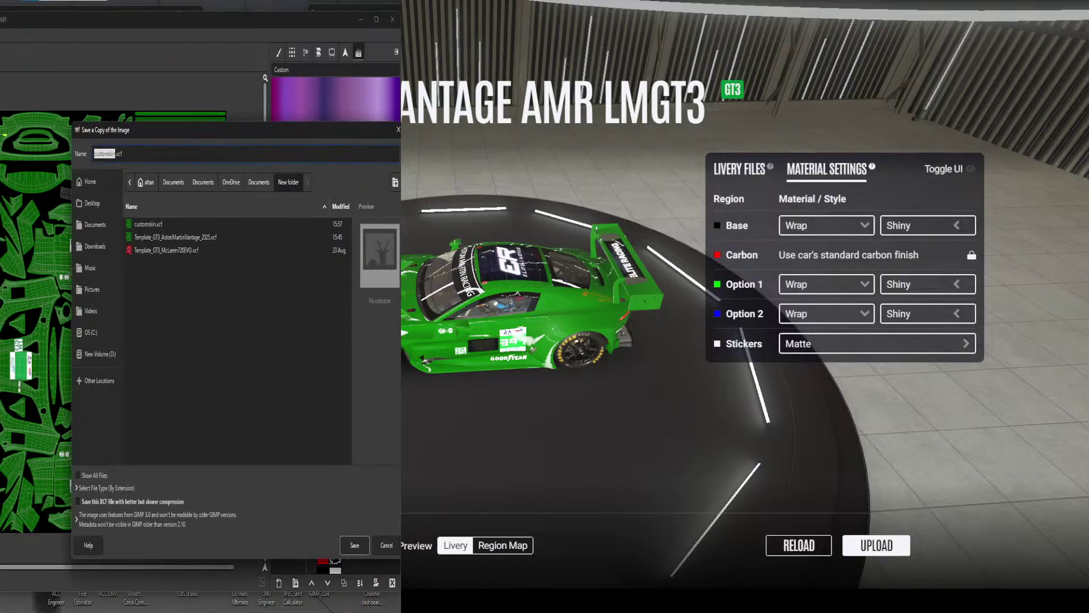
{"action": "left_click", "coordinate": [156, 225]}
{"action": "left_click", "coordinate": [353, 546]}
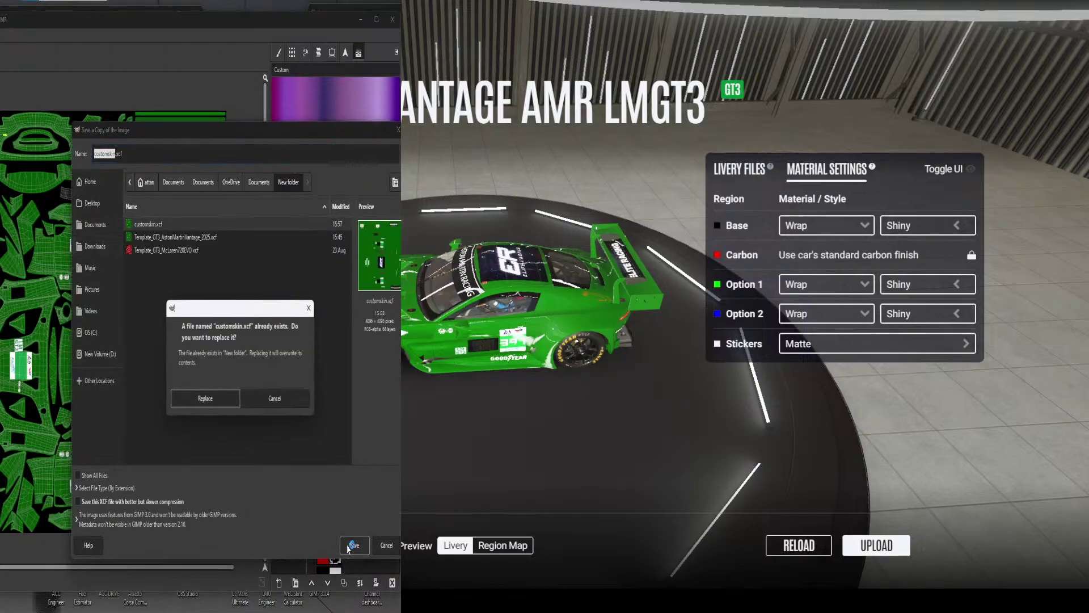
{"action": "left_click", "coordinate": [193, 400]}
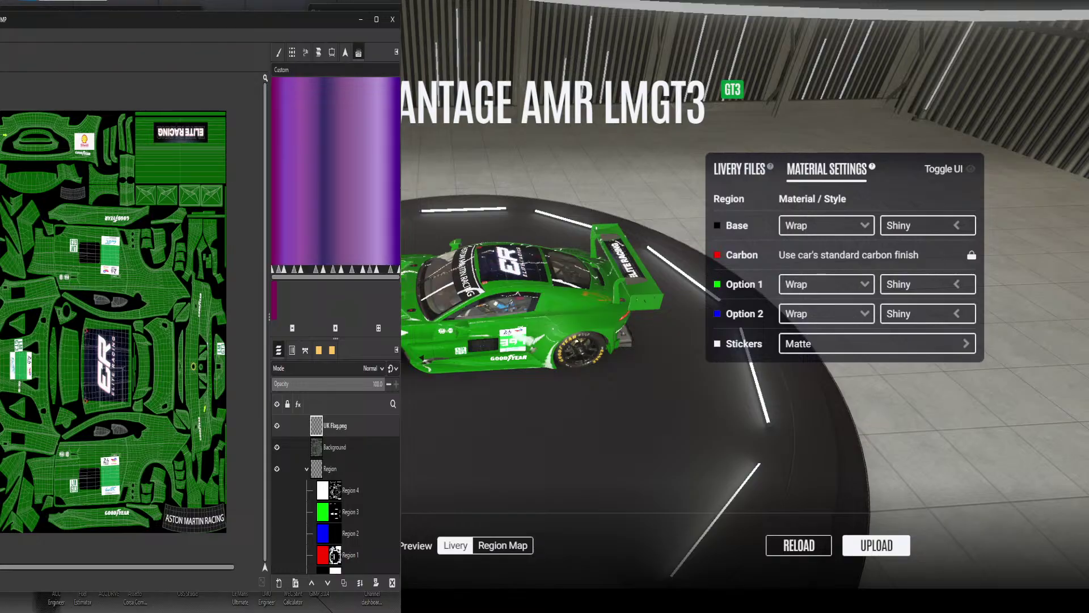
Export the image over customskin.tga, then reload the livery files in Le Mans Ultimate and view the car's front
{"action": "key", "text": "ctrl+e"}
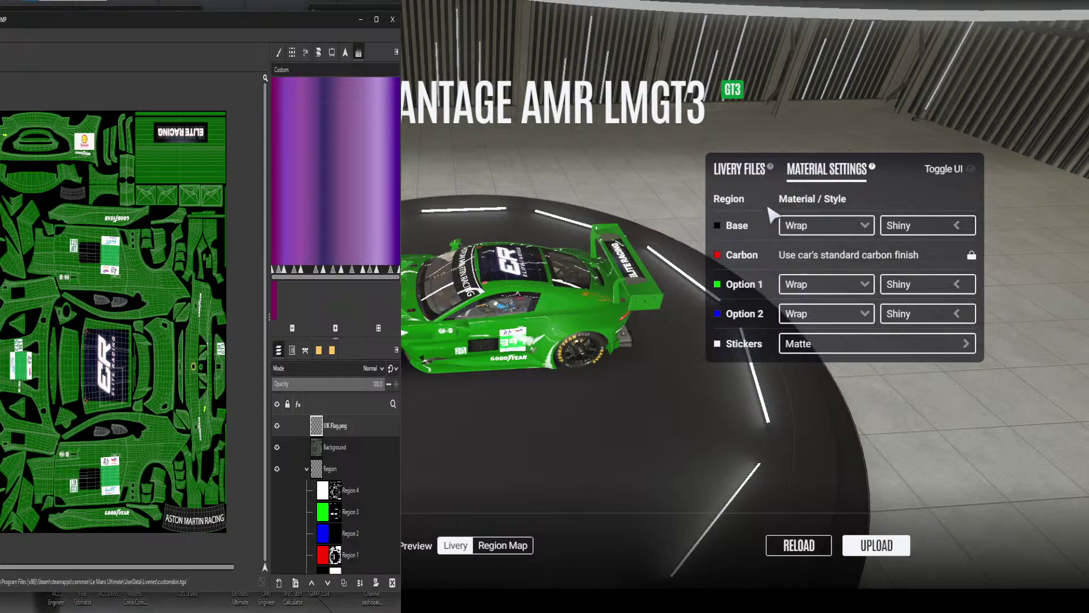
{"action": "left_click", "coordinate": [727, 174]}
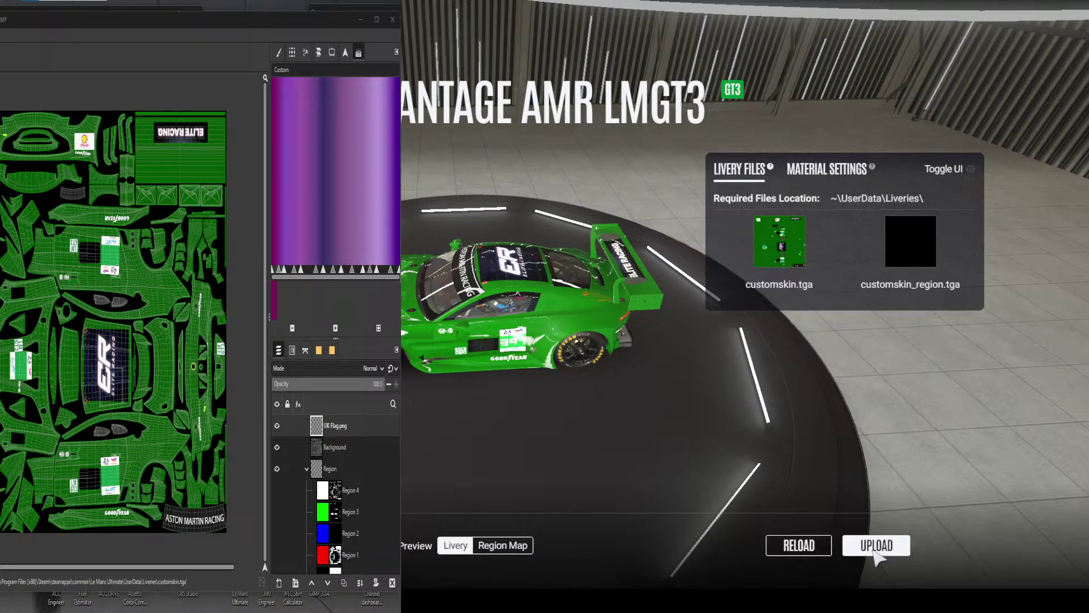
{"action": "left_click", "coordinate": [798, 549]}
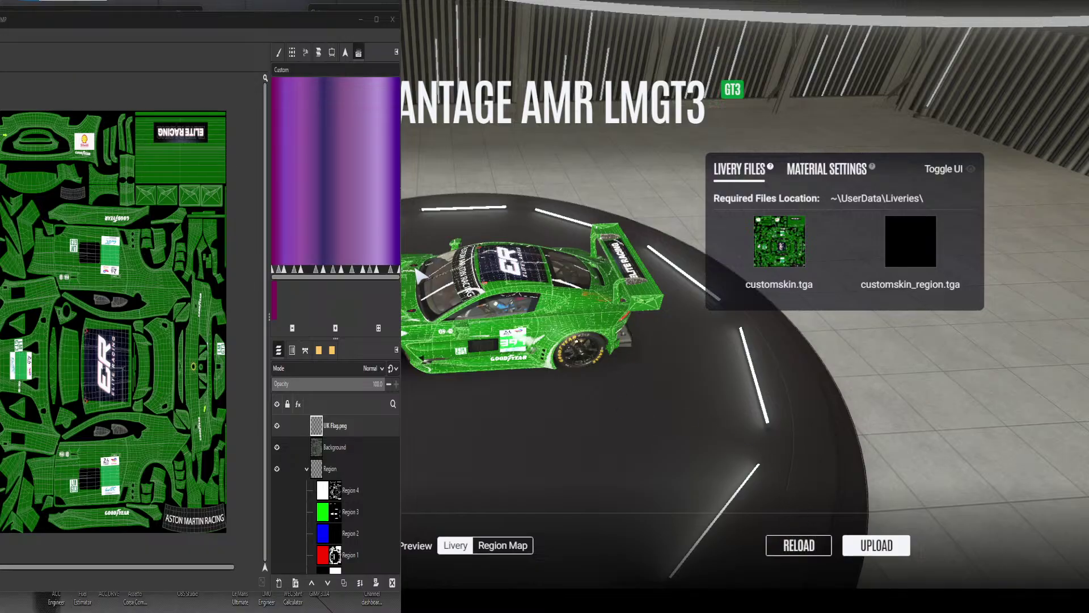
{"action": "left_click_drag", "start_coordinate": [420, 275], "coordinate": [556, 386]}
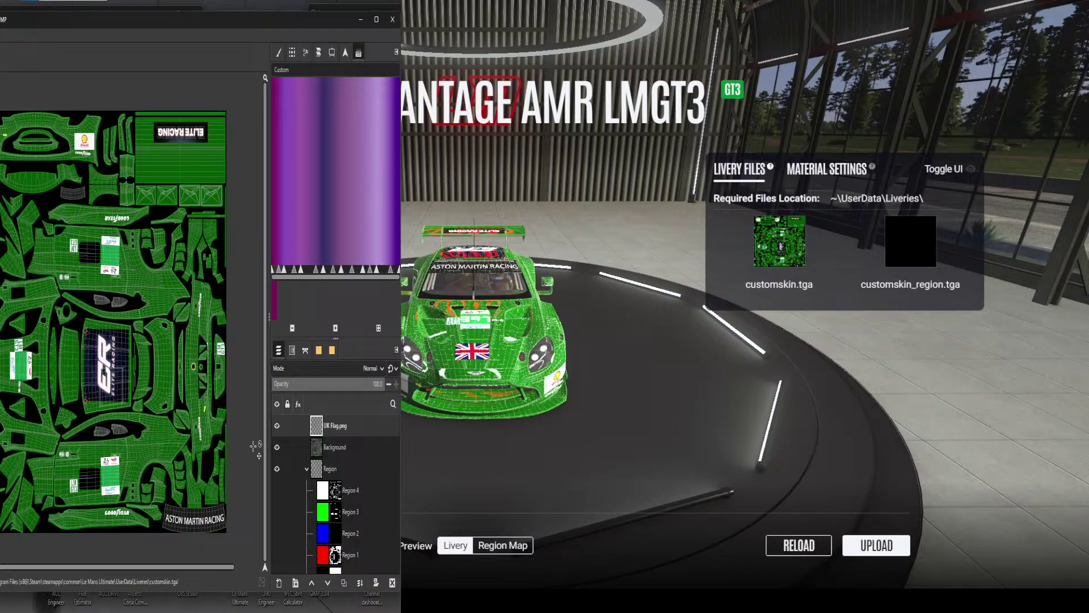
In GIMP, hide the Background wireframe layer and the Mask (Disable for export) layer
{"action": "scroll", "coordinate": [288, 482], "scroll_direction": "up", "scroll_amount": 2}
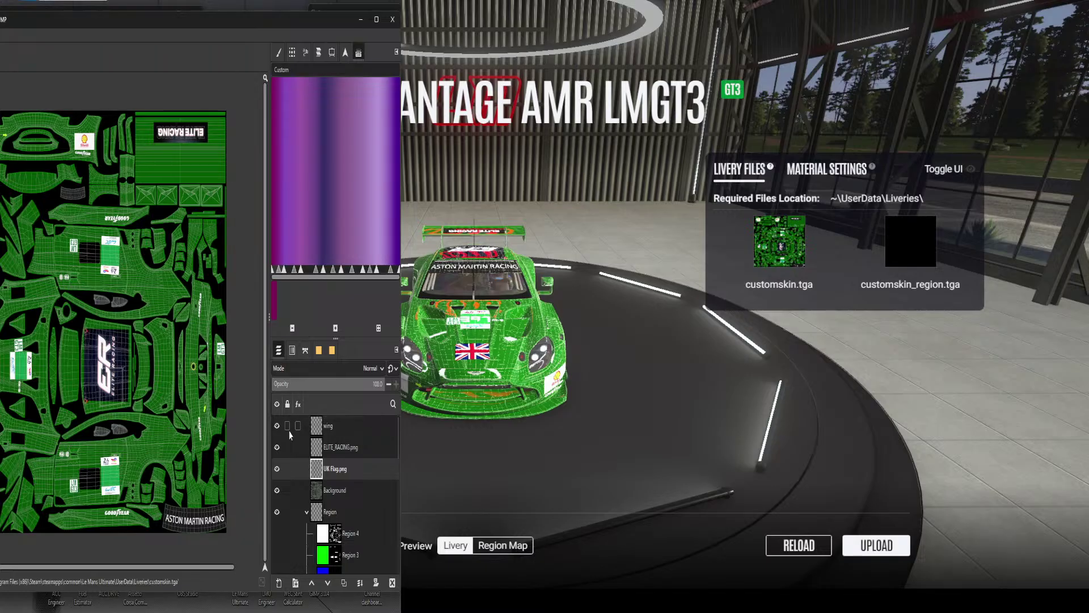
{"action": "left_click", "coordinate": [277, 490]}
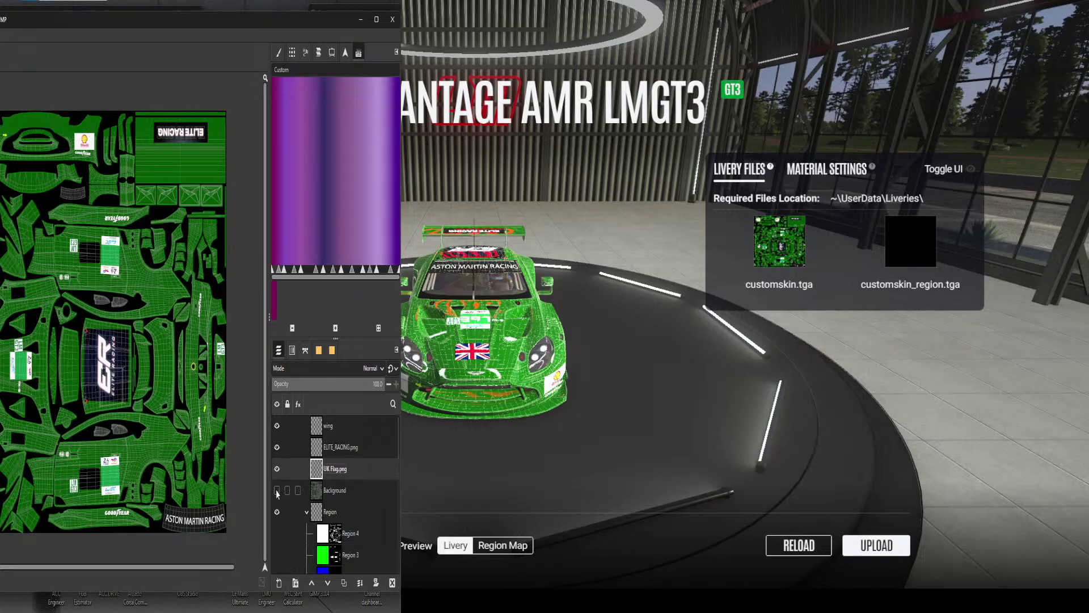
{"action": "scroll", "coordinate": [295, 491], "scroll_direction": "down", "scroll_amount": 5}
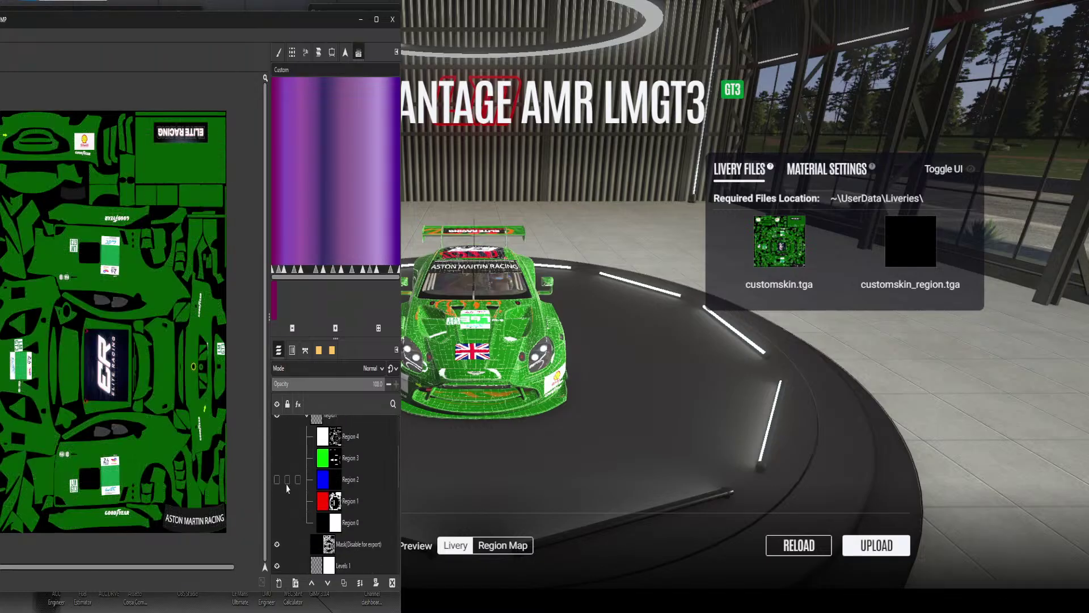
{"action": "left_click", "coordinate": [277, 520]}
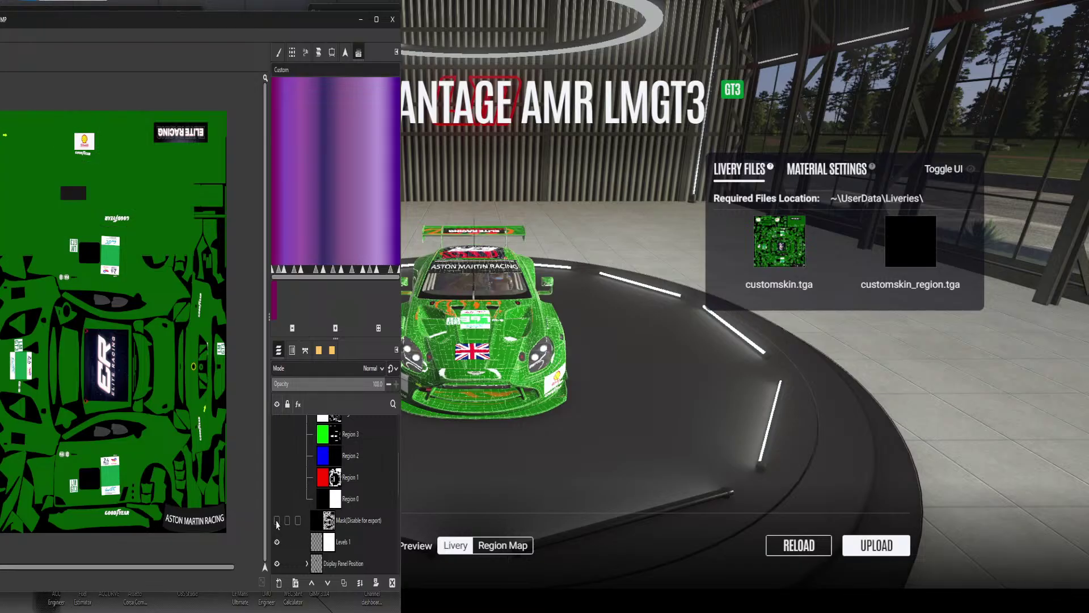
{"action": "scroll", "coordinate": [295, 492], "scroll_direction": "down", "scroll_amount": 10}
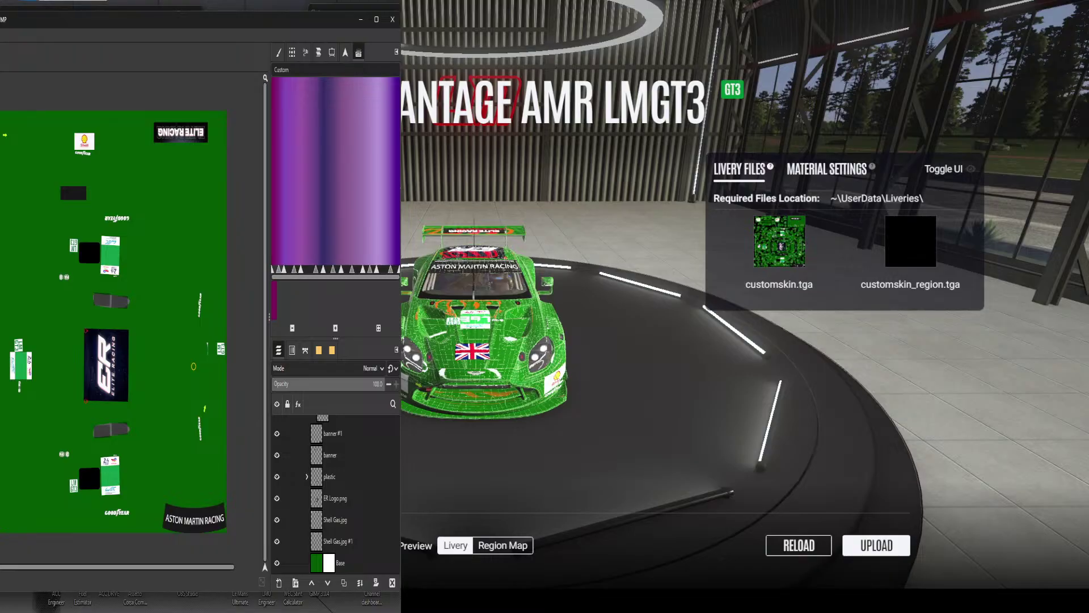
Re-export the image over customskin.tga and reload it in Le Mans Ultimate to inspect the livery from the front and both sides
{"action": "key", "text": "ctrl+e"}
{"action": "left_click", "coordinate": [802, 546]}
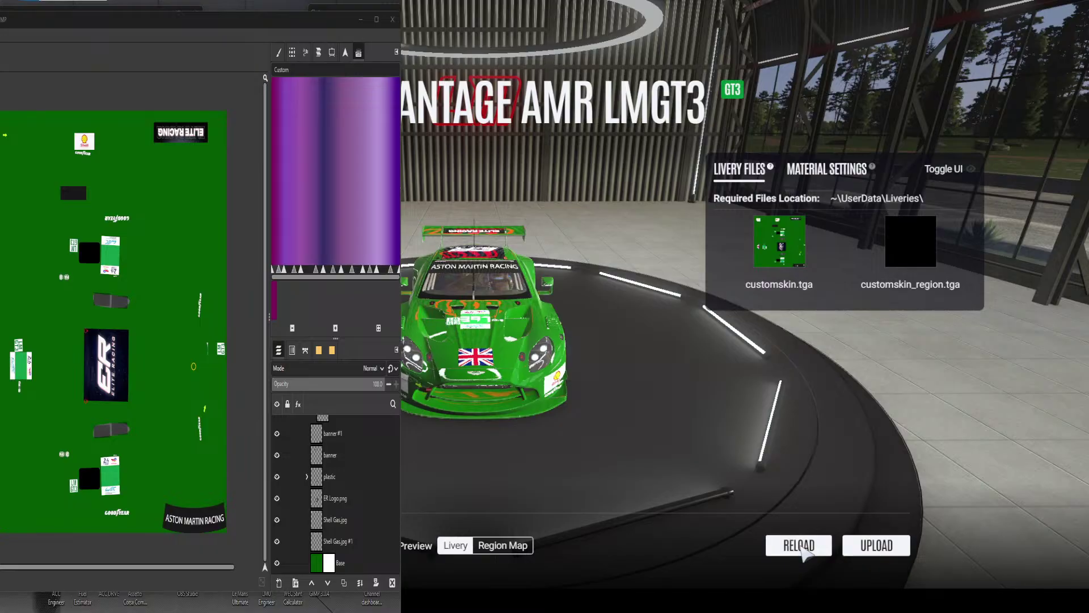
{"action": "left_click", "coordinate": [801, 547]}
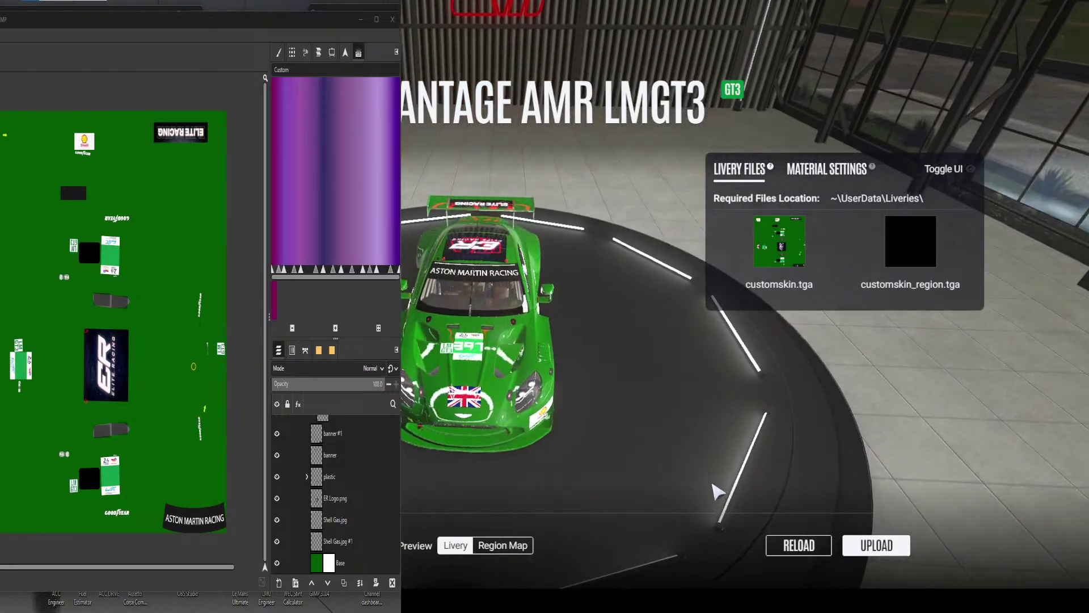
{"action": "left_click_drag", "start_coordinate": [712, 484], "coordinate": [534, 423]}
{"action": "left_click_drag", "start_coordinate": [690, 429], "coordinate": [805, 384]}
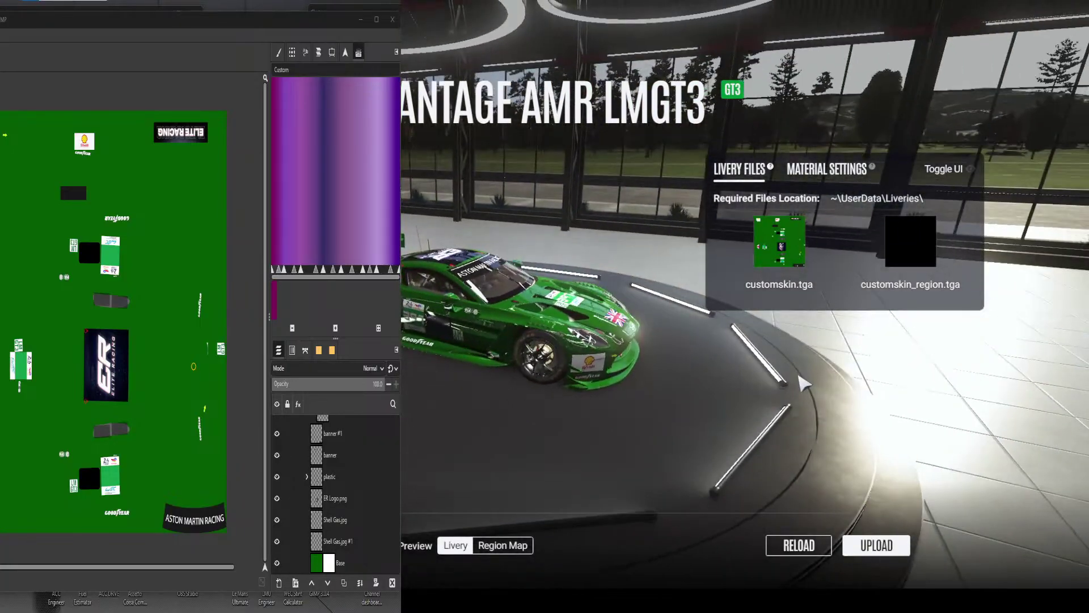
{"action": "left_click_drag", "start_coordinate": [578, 391], "coordinate": [559, 464]}
{"action": "left_click_drag", "start_coordinate": [682, 430], "coordinate": [403, 425]}
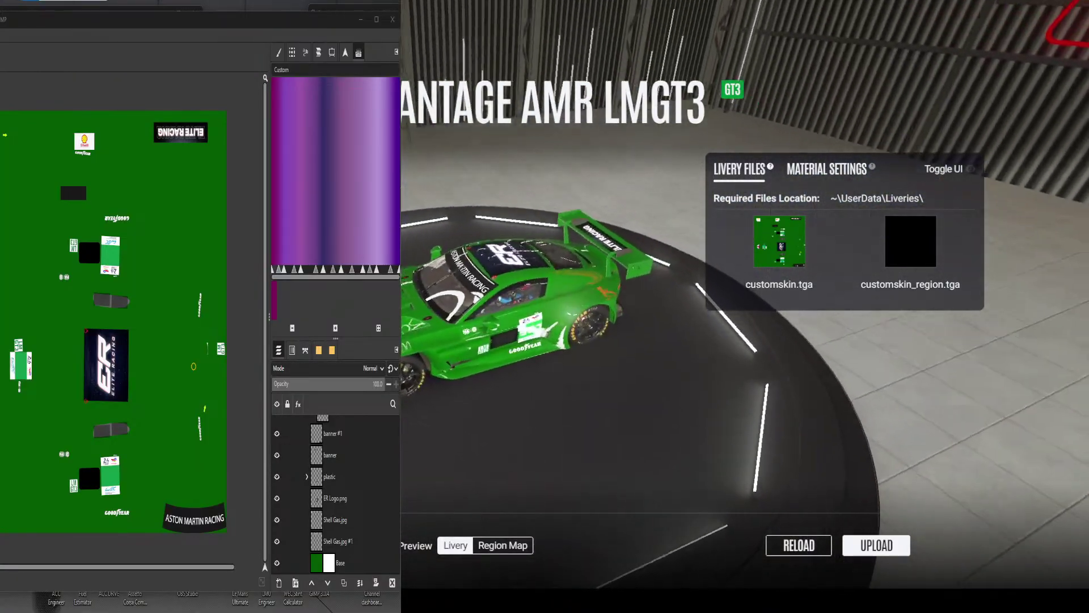
{"action": "left_click_drag", "start_coordinate": [639, 428], "coordinate": [414, 419]}
{"action": "left_click_drag", "start_coordinate": [644, 428], "coordinate": [539, 414]}
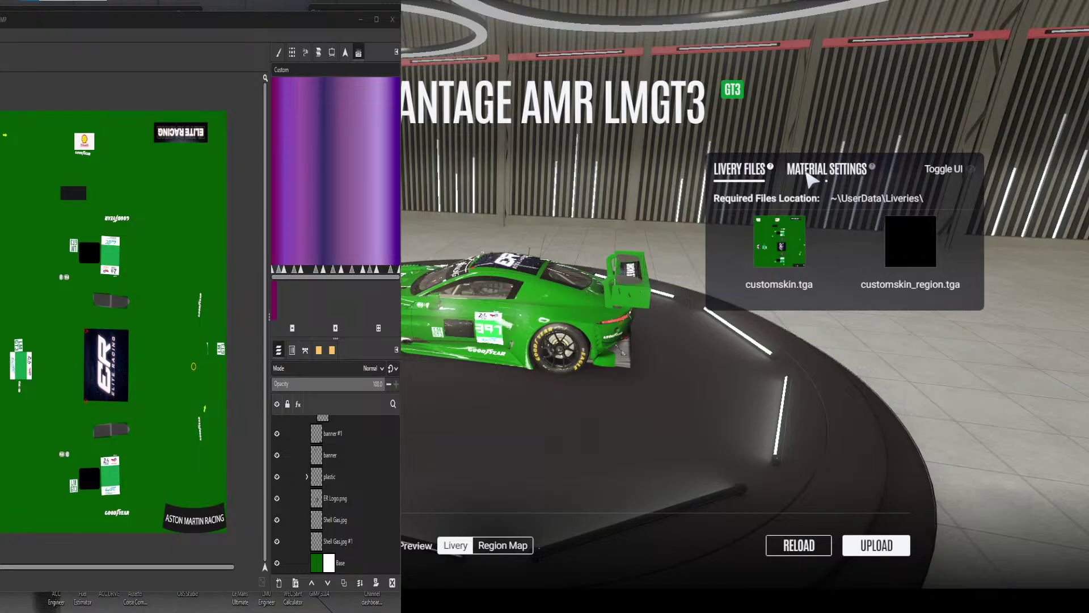
Upload the livery with its current material settings to RaceControl, and quit GIMP discarding the unsaved changes
{"action": "left_click", "coordinate": [811, 176]}
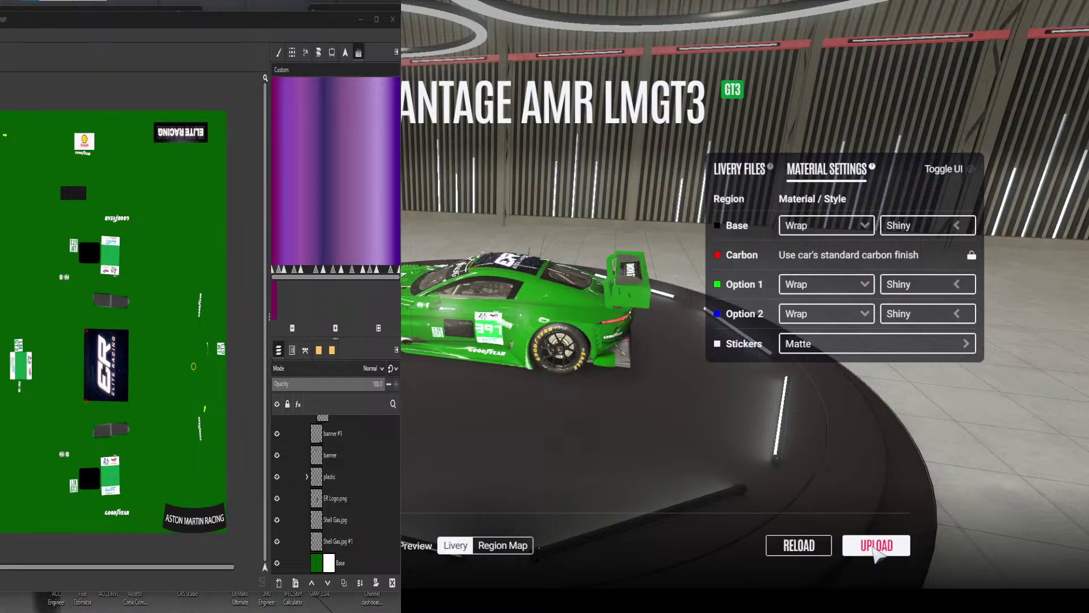
{"action": "left_click", "coordinate": [875, 548]}
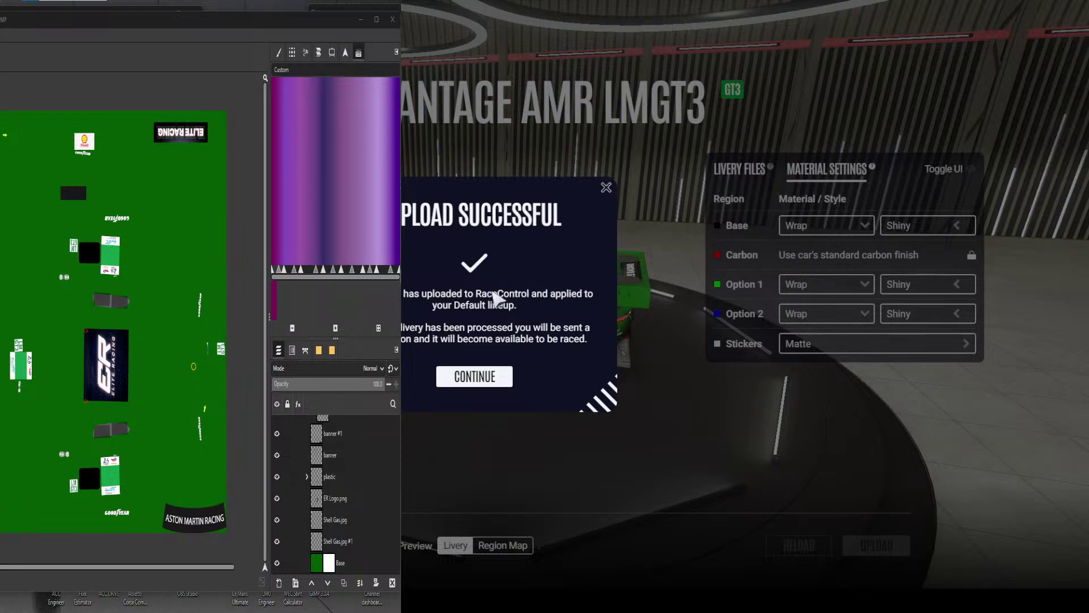
{"action": "left_click", "coordinate": [491, 378]}
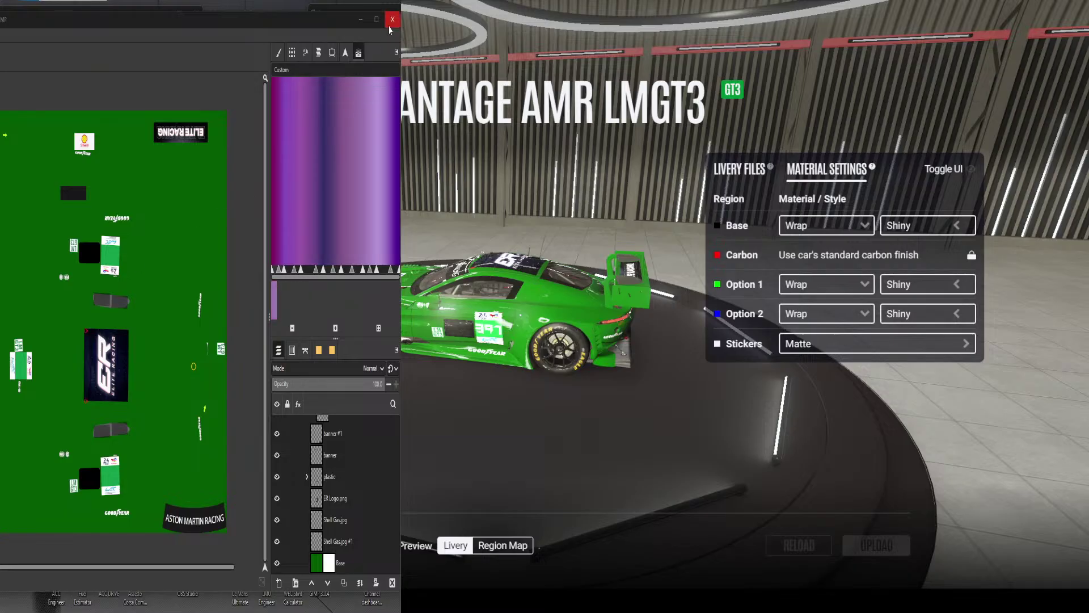
{"action": "left_click", "coordinate": [392, 20]}
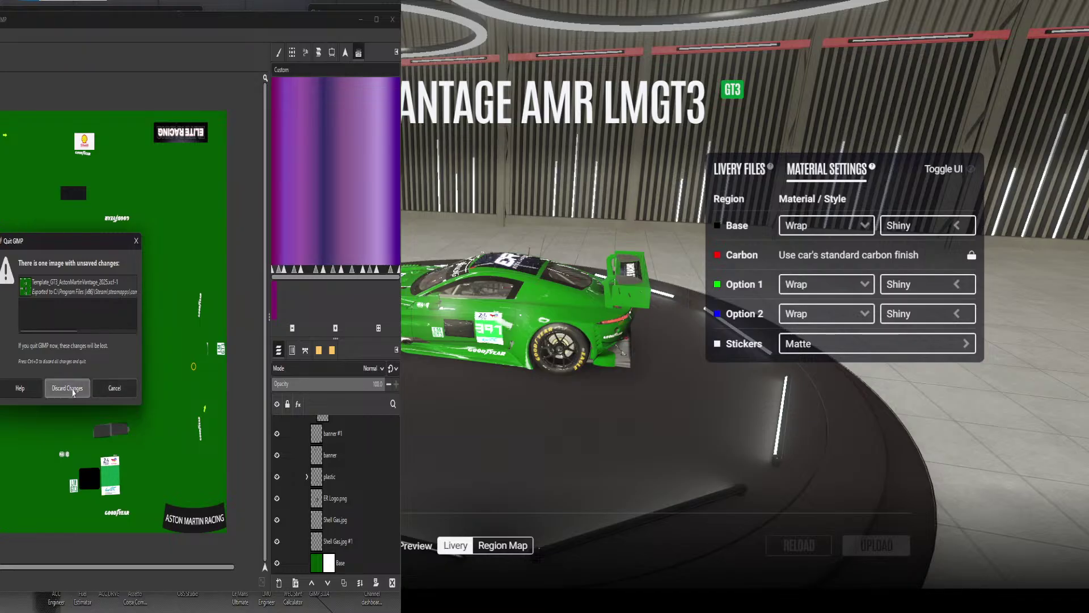
{"action": "left_click", "coordinate": [67, 388]}
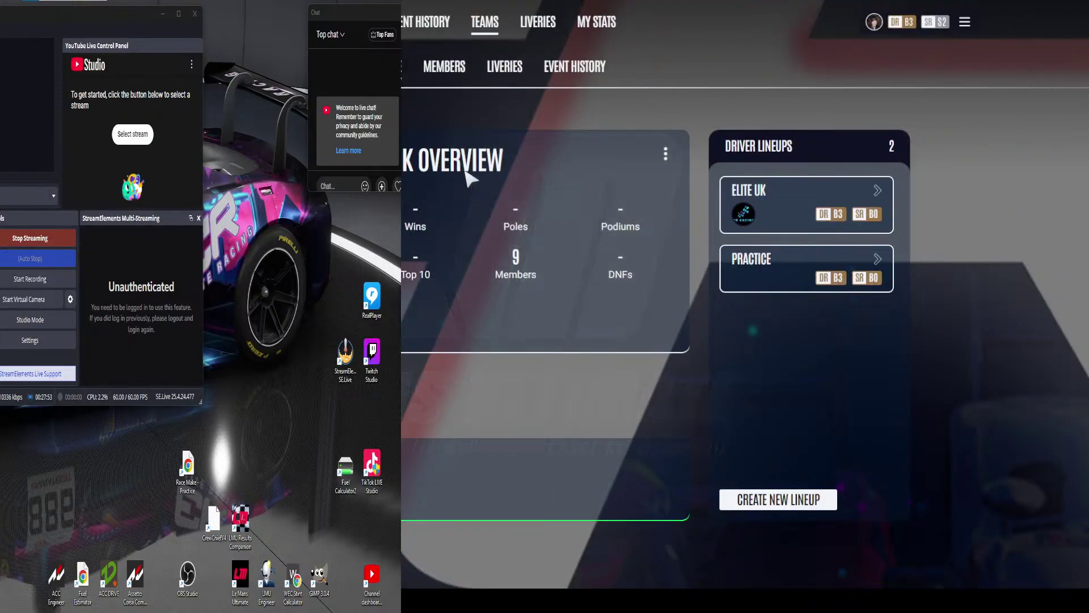
Dismiss the livery notification on the Le Mans Ultimate team page and open the showroom of the team's custom liveries
{"action": "left_click", "coordinate": [505, 68]}
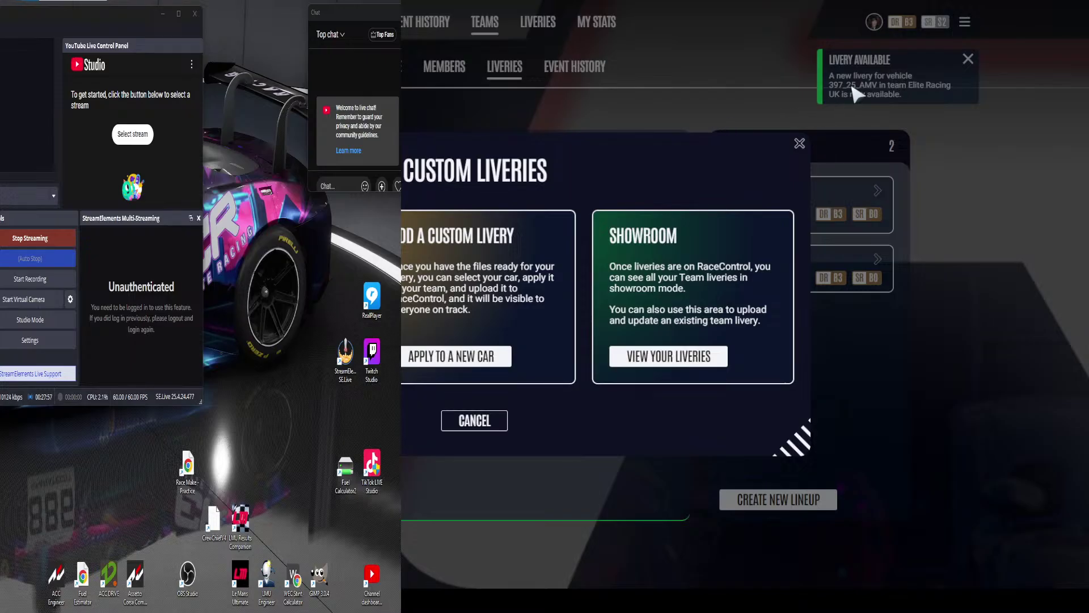
{"action": "left_click", "coordinate": [968, 63]}
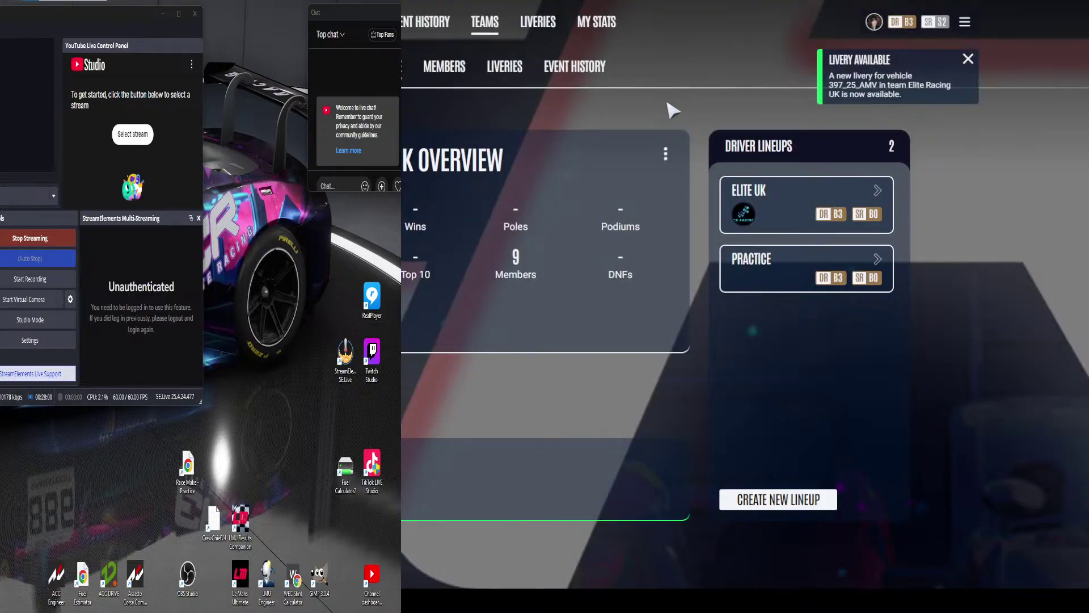
{"action": "left_click", "coordinate": [968, 59]}
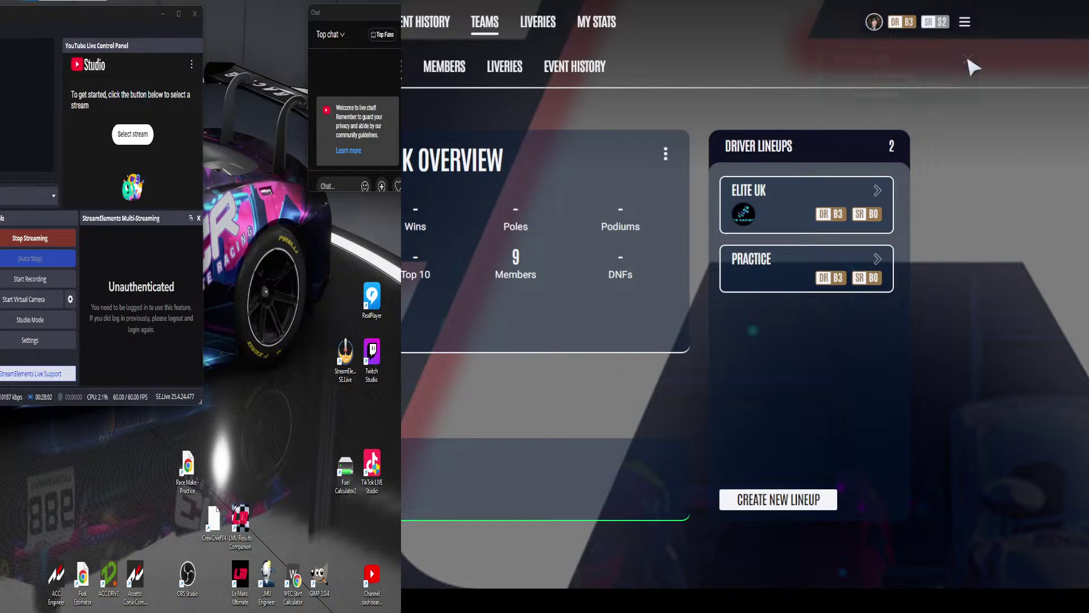
{"action": "left_click", "coordinate": [512, 70]}
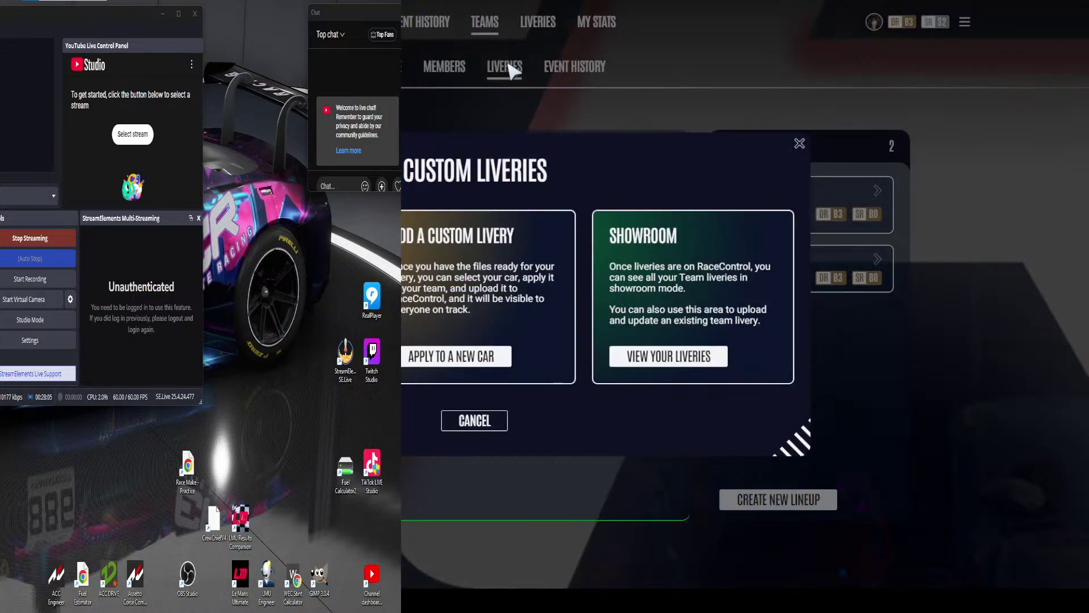
{"action": "left_click", "coordinate": [661, 357]}
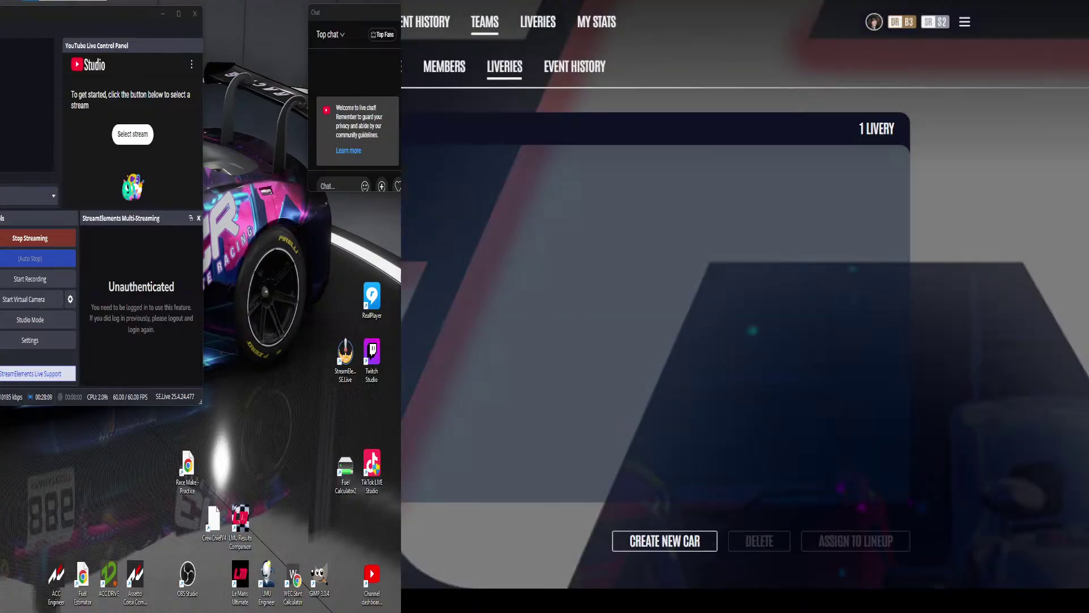